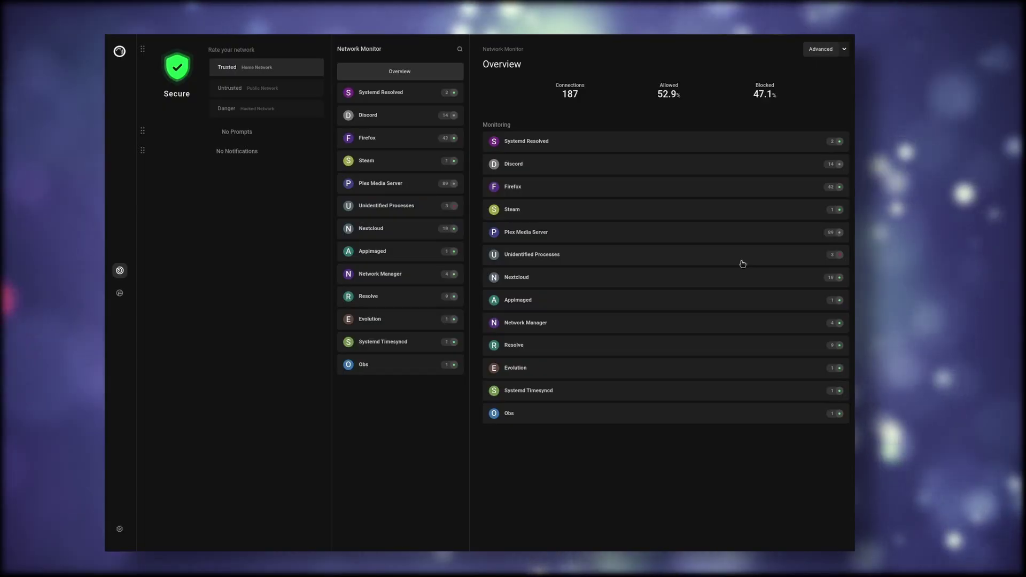
- Open Discord in Portmaster's Network Monitor and expand its Global Peer-to-Peer and cdn.discordapp.com connections
click(703, 168)
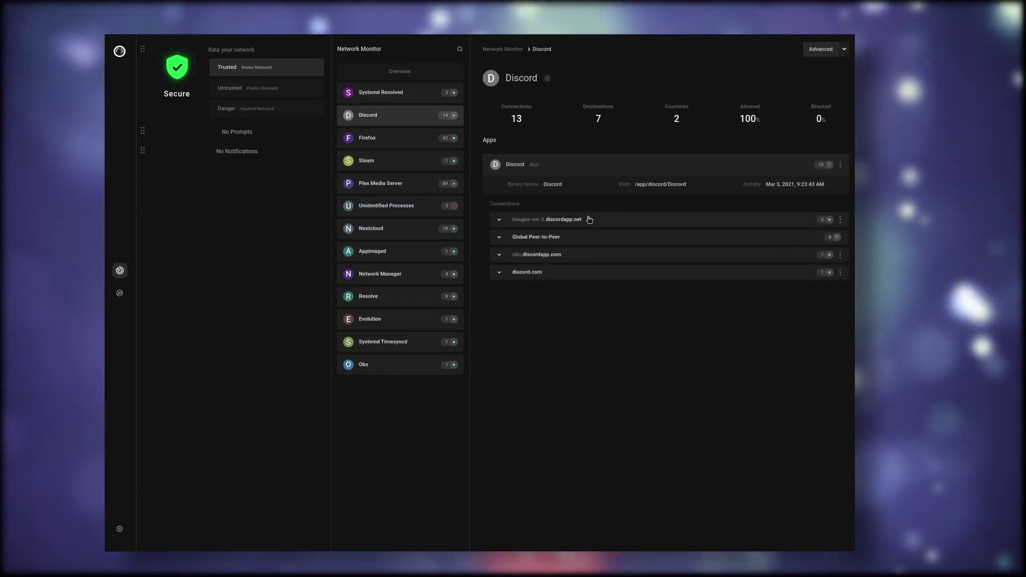
click(746, 235)
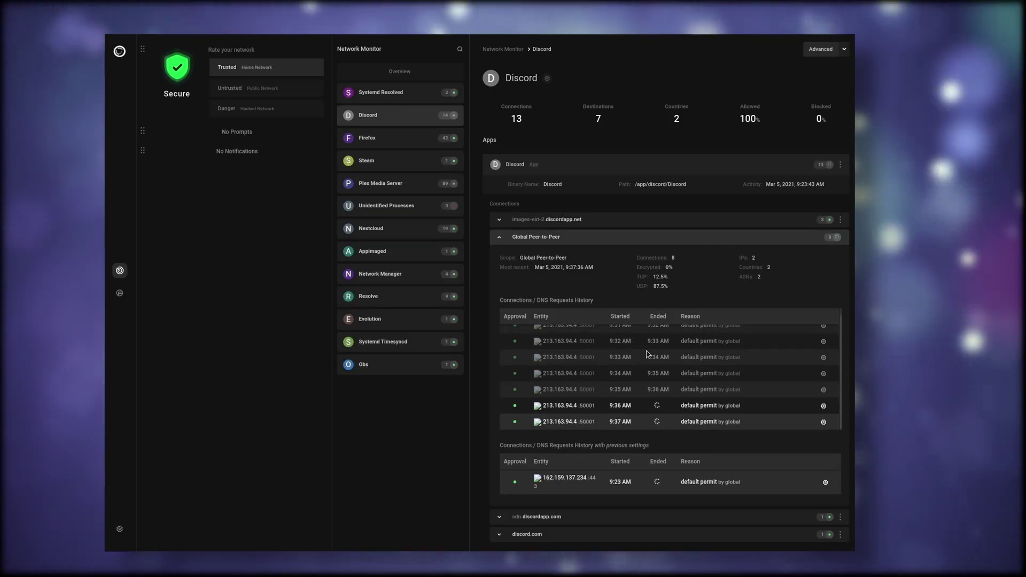
click(588, 517)
scroll(610, 496, down, 5)
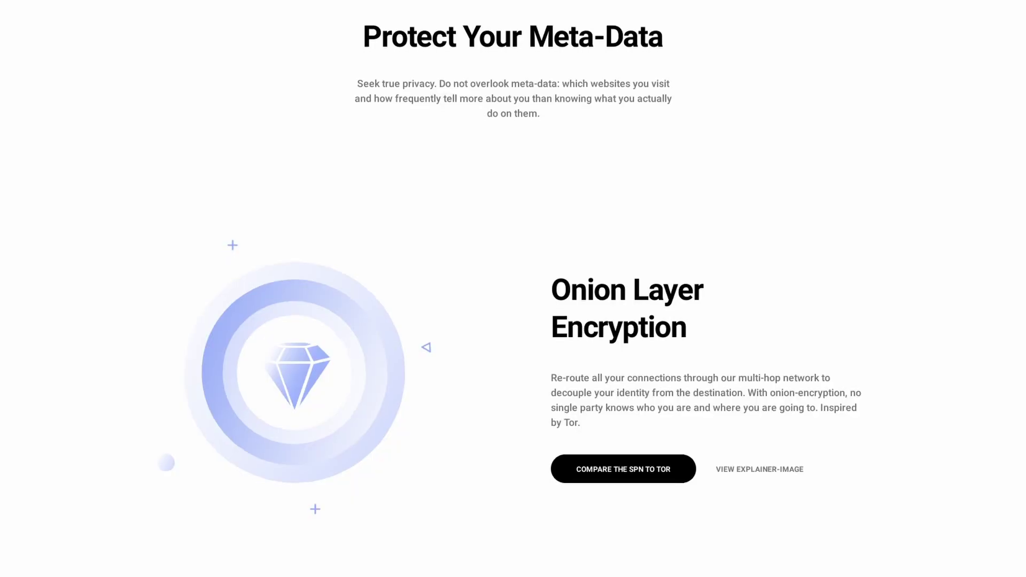
- Scroll the SPN page past Onion Layer Encryption and Distributed Multi Identity Network to No Kill Switch Needed
scroll(513, 288, down, 5)
scroll(513, 289, down, 5)
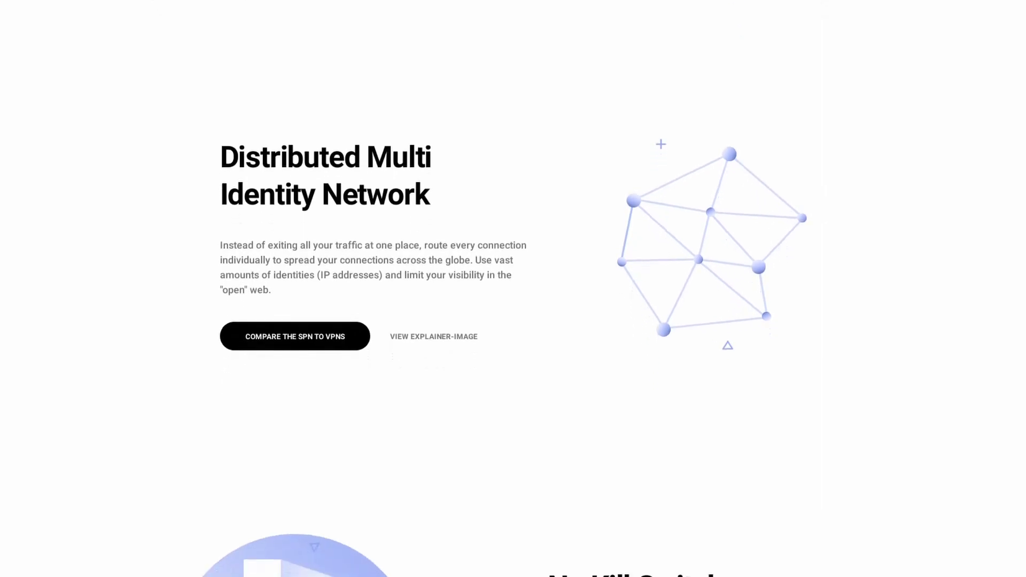
scroll(513, 289, down, 3)
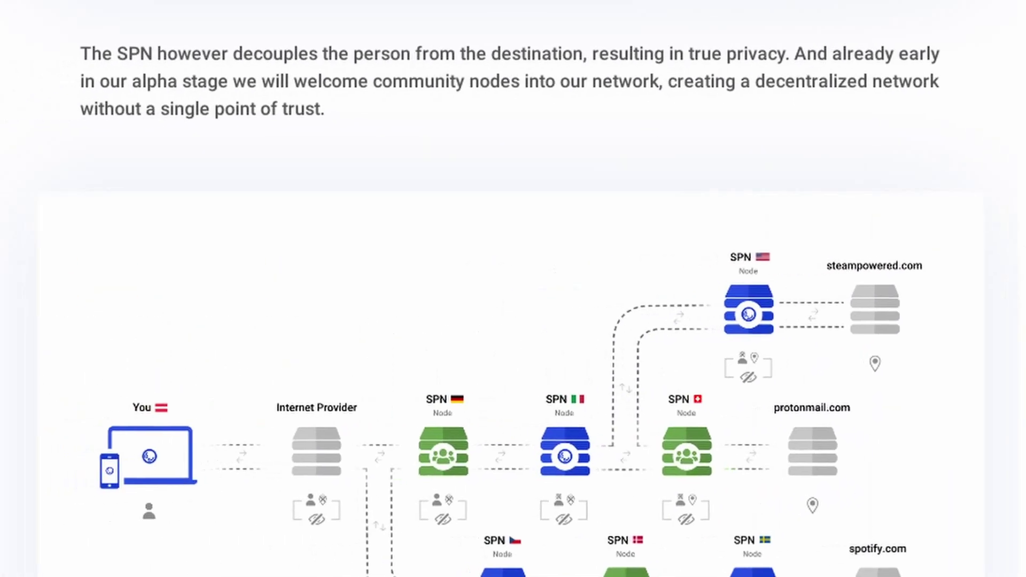
scroll(514, 288, down, 1)
scroll(513, 288, down, 2)
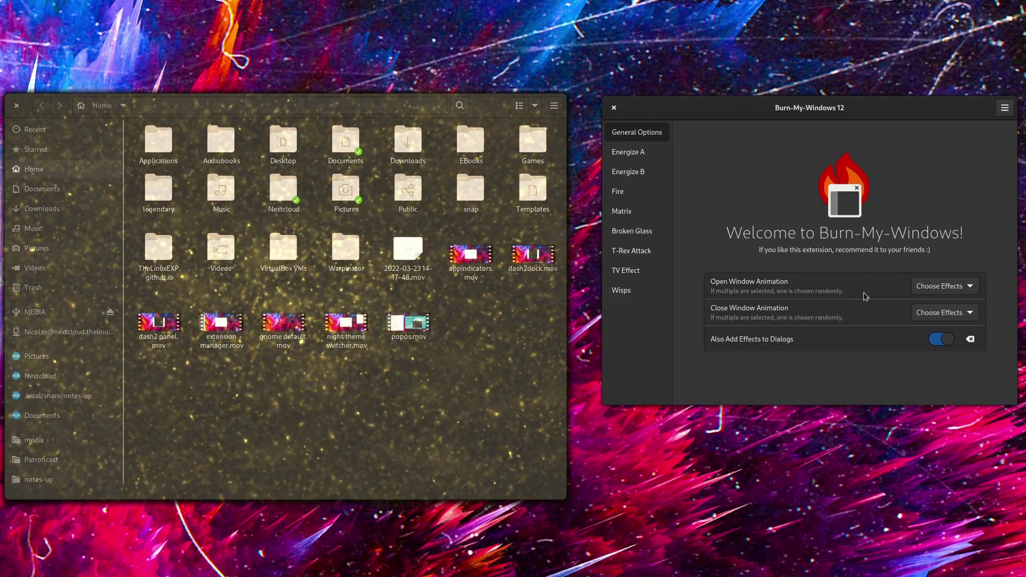
- Preview the Burn-My-Windows fire close effect by closing the file manager
click(944, 313)
click(940, 338)
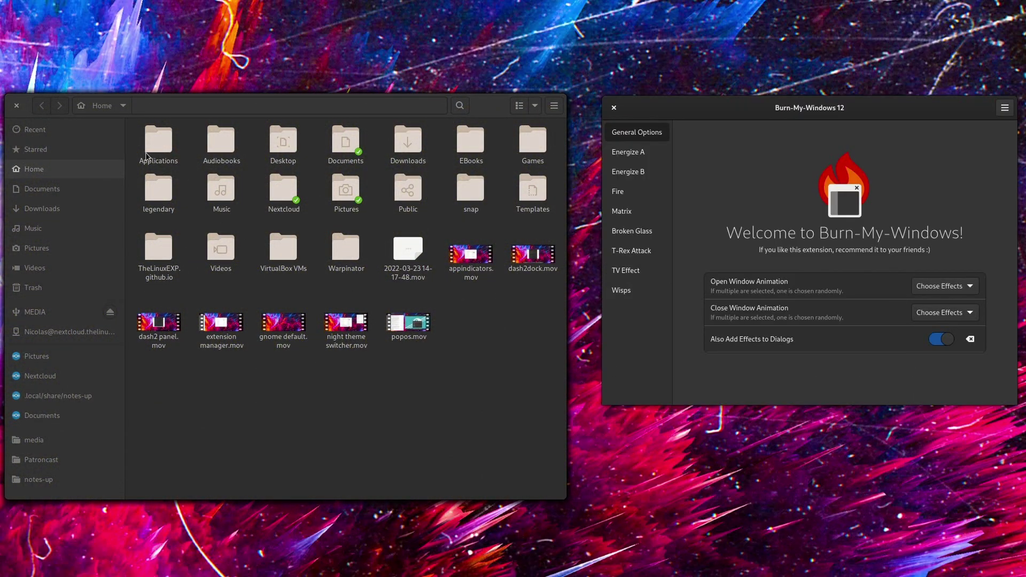
click(17, 110)
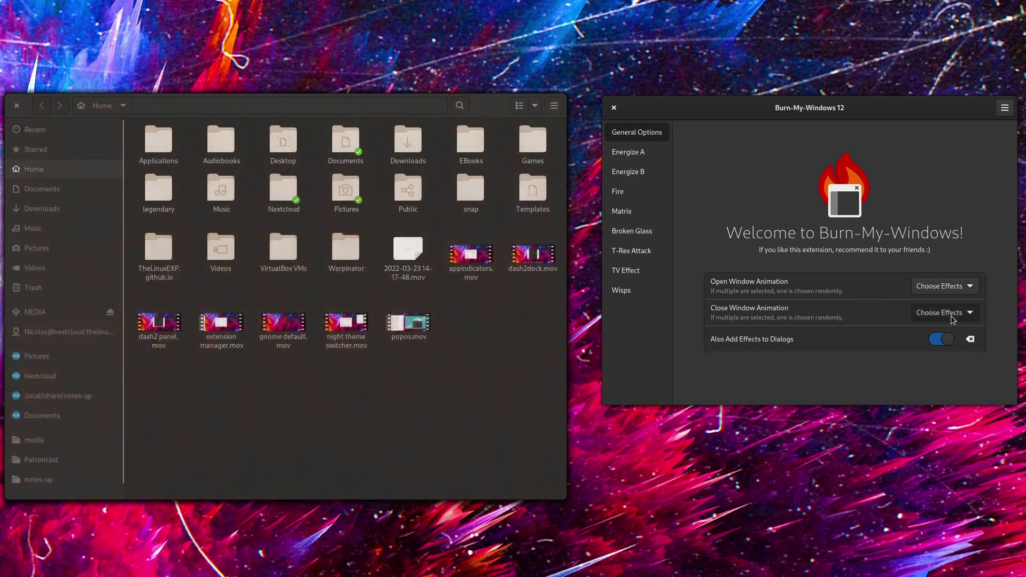
click(957, 313)
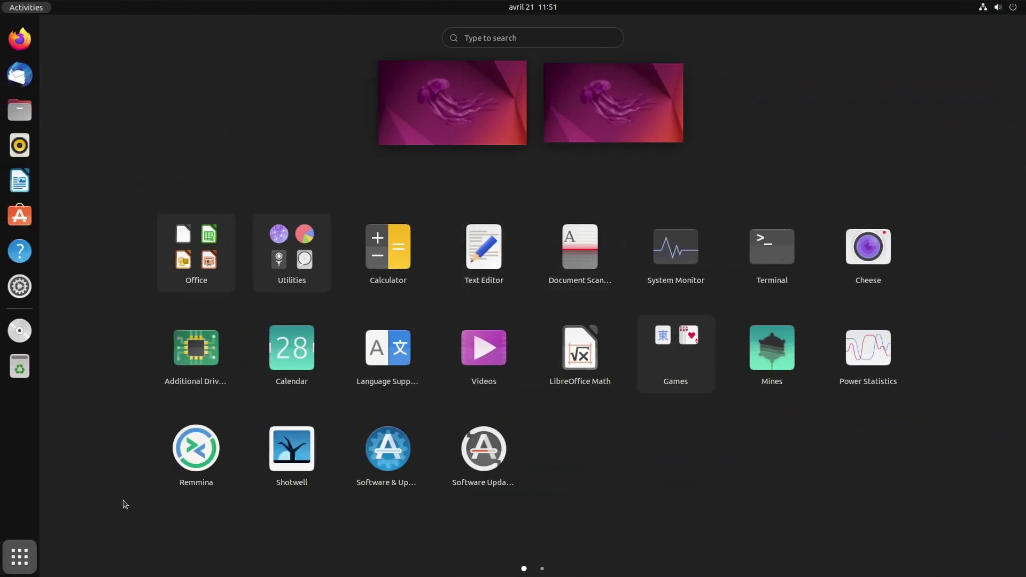
- Return to the desktop, minimize the Home file manager and apply the bottom-right Zorin layout
click(20, 557)
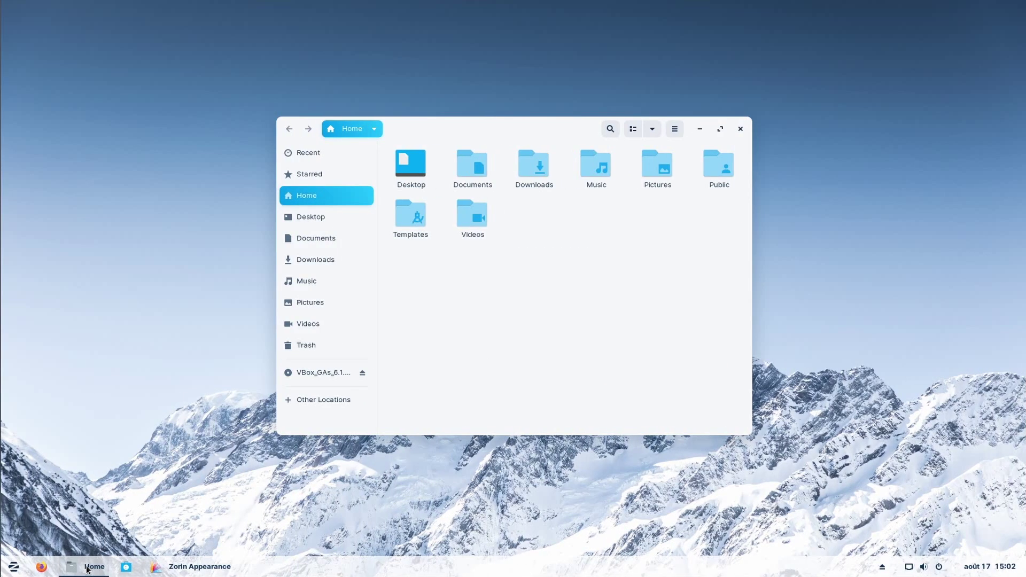
click(87, 567)
scroll(597, 231, down, 5)
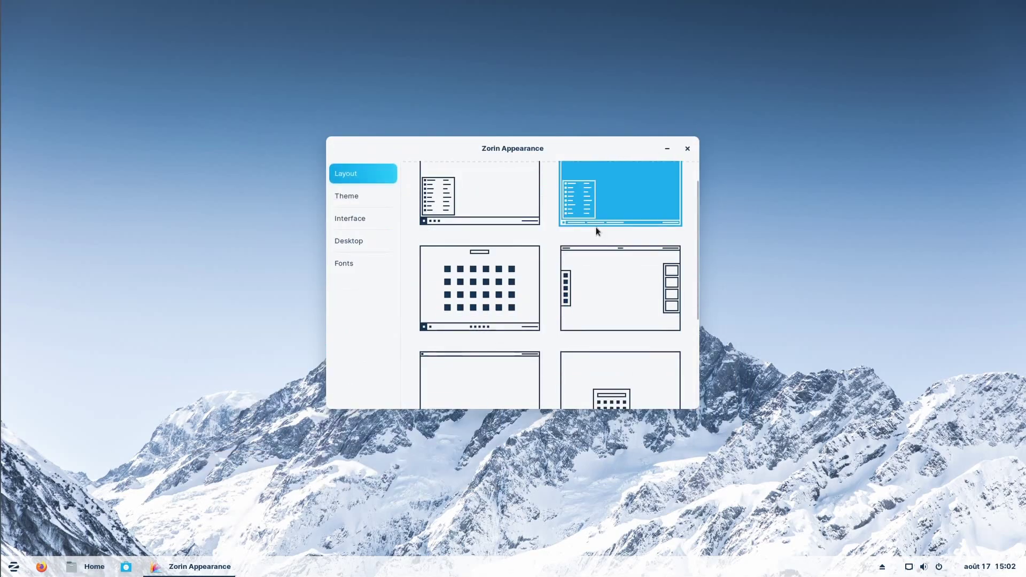
click(582, 355)
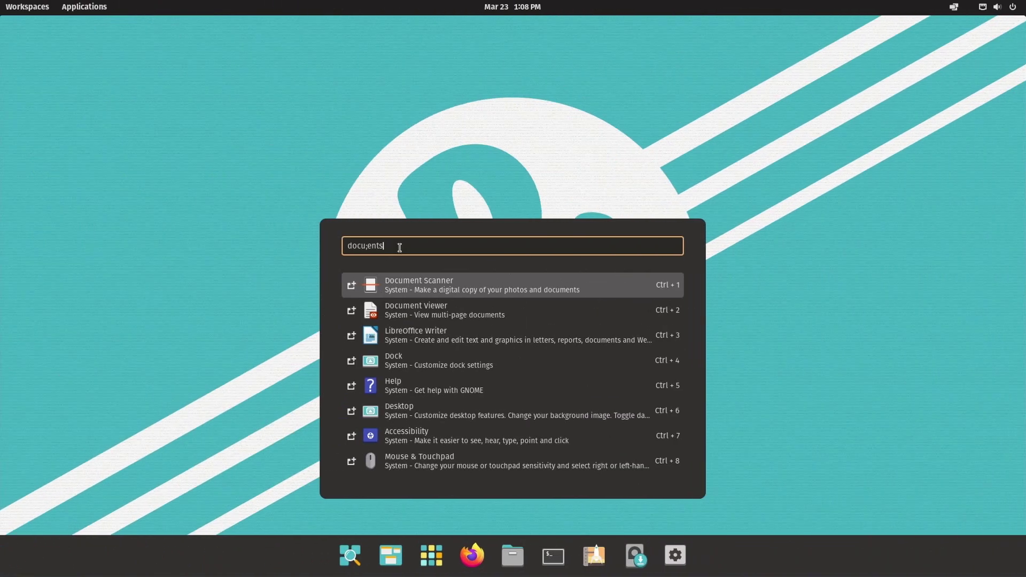
- Search the dock's app launcher for 'docu'
key(Escape)
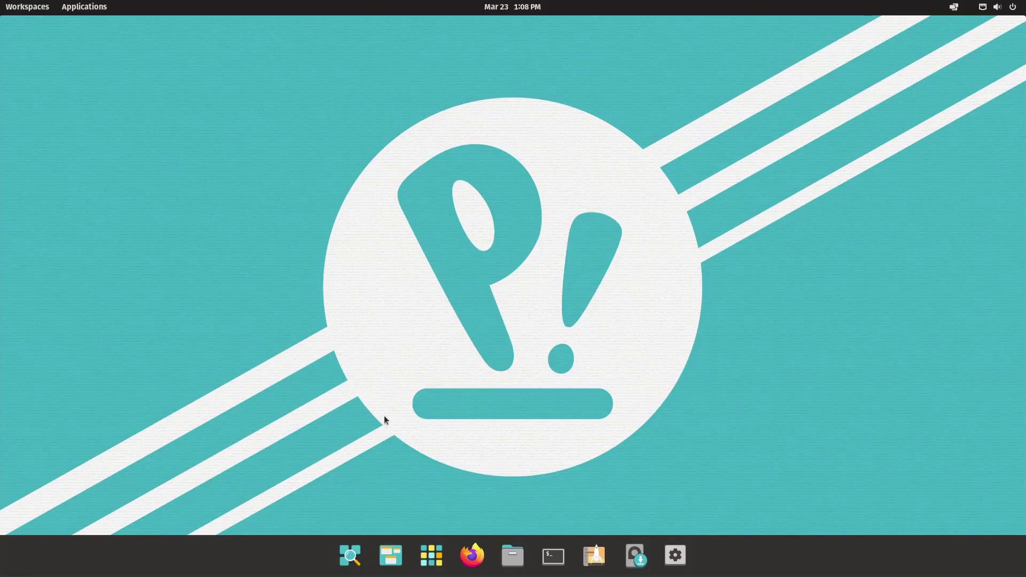
click(350, 556)
text(docu)
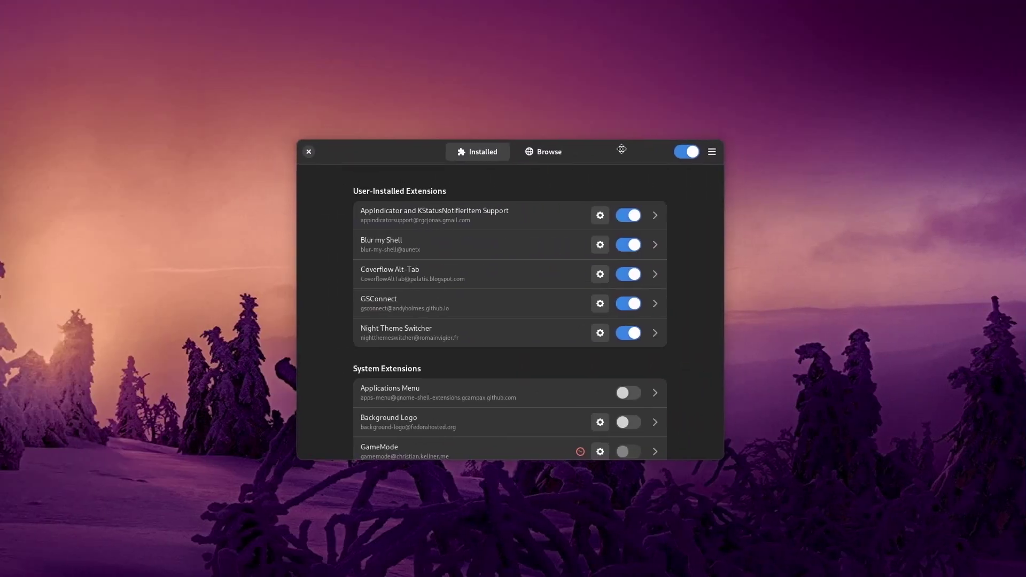
- Expand the AppIndicator and Blur my Shell details and open Blur my Shell's preferences
drag(622, 149, 616, 140)
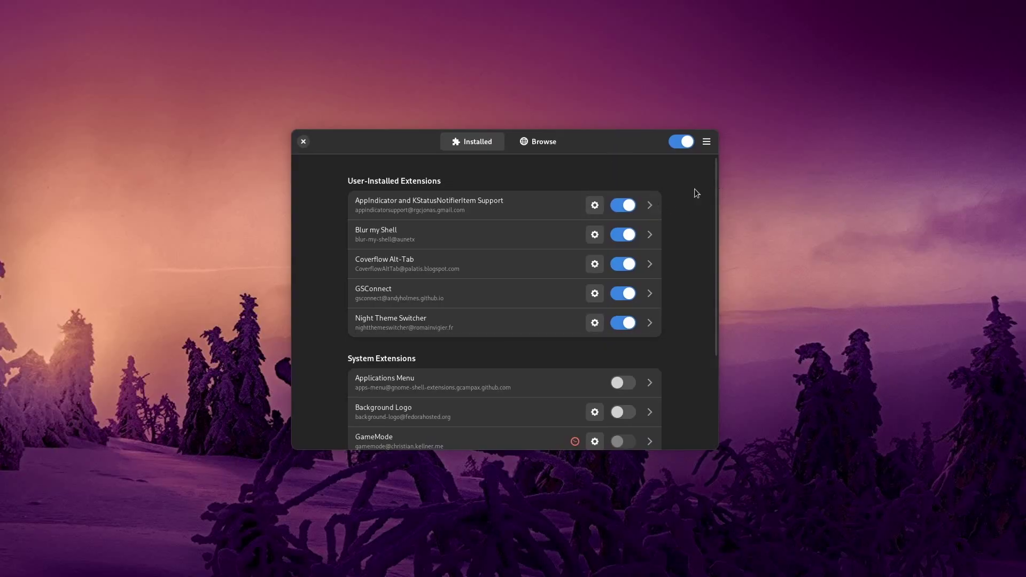
click(561, 214)
click(530, 302)
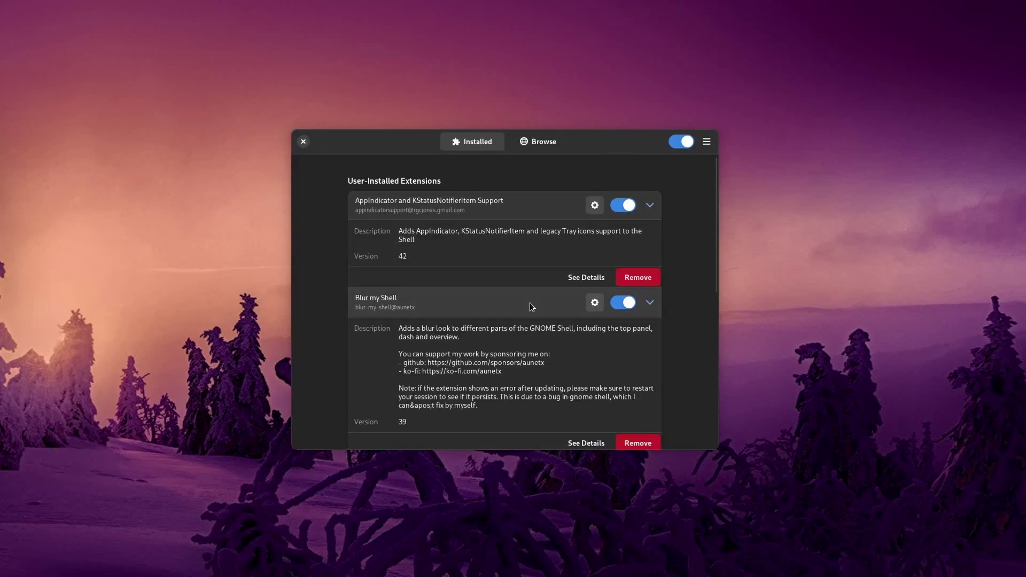
scroll(530, 303, down, 2)
click(597, 253)
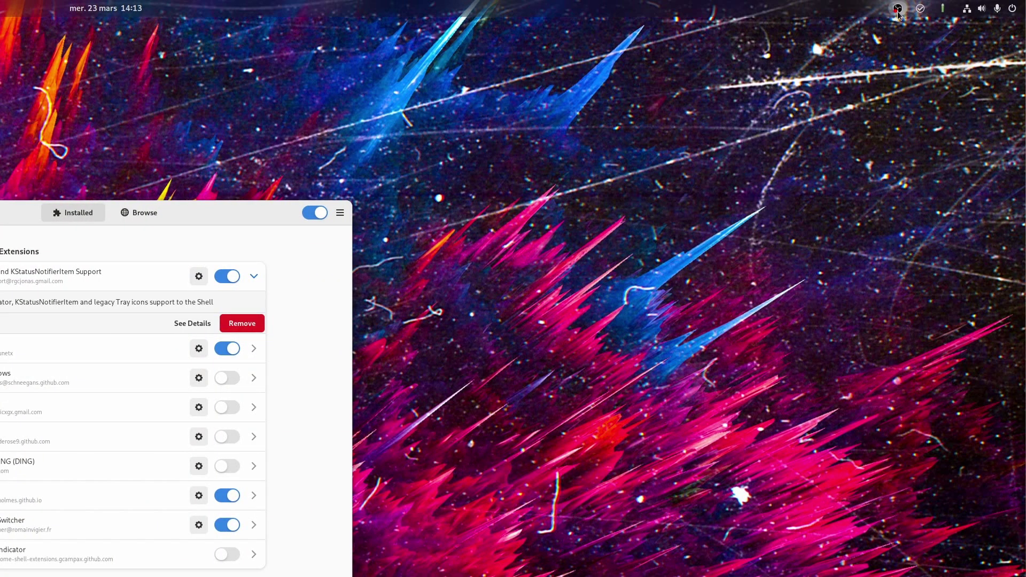
- Switch to the light theme, view on-demand button location choices, and Alt+Tab to the file manager
click(898, 10)
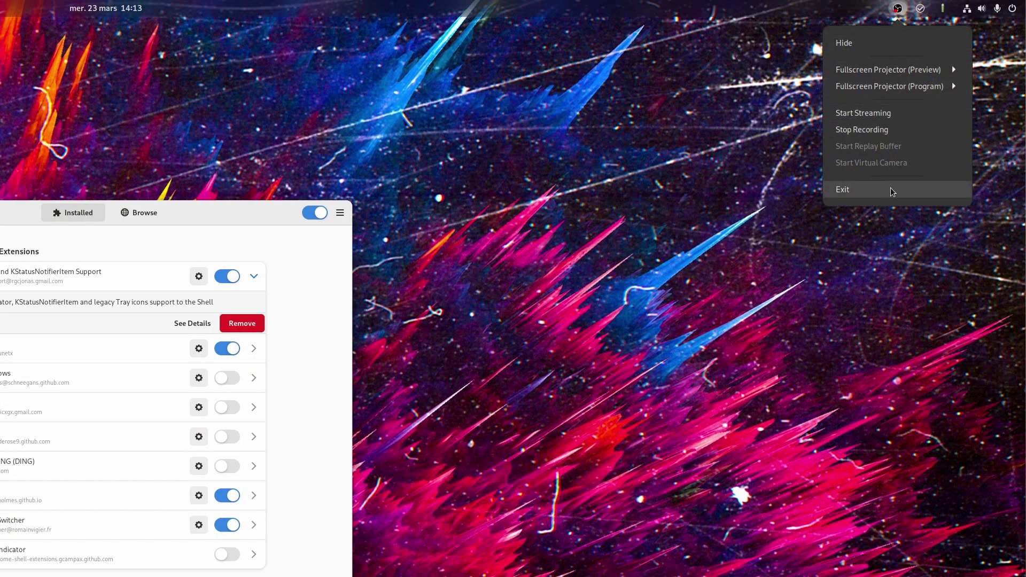
click(897, 9)
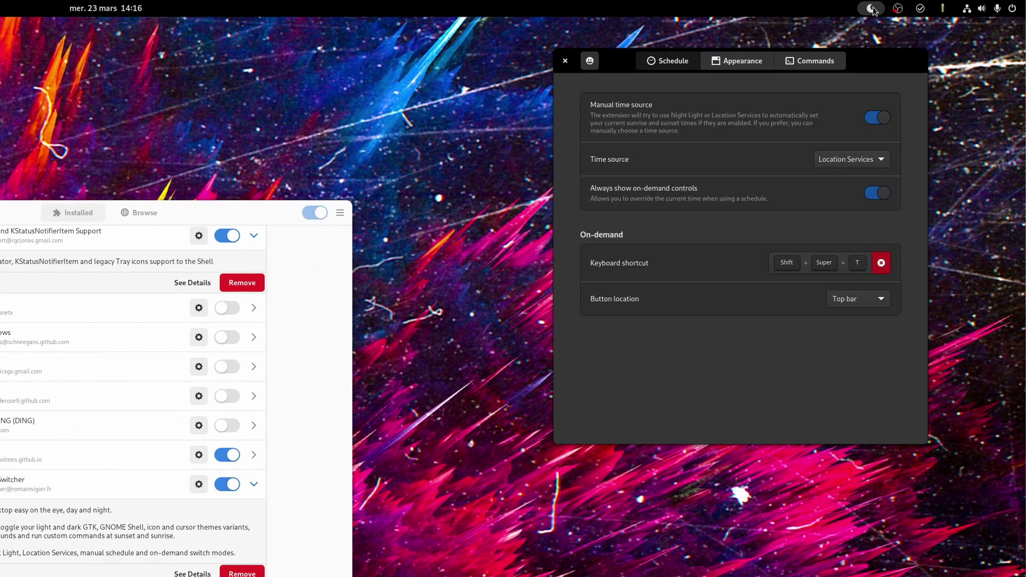
click(871, 9)
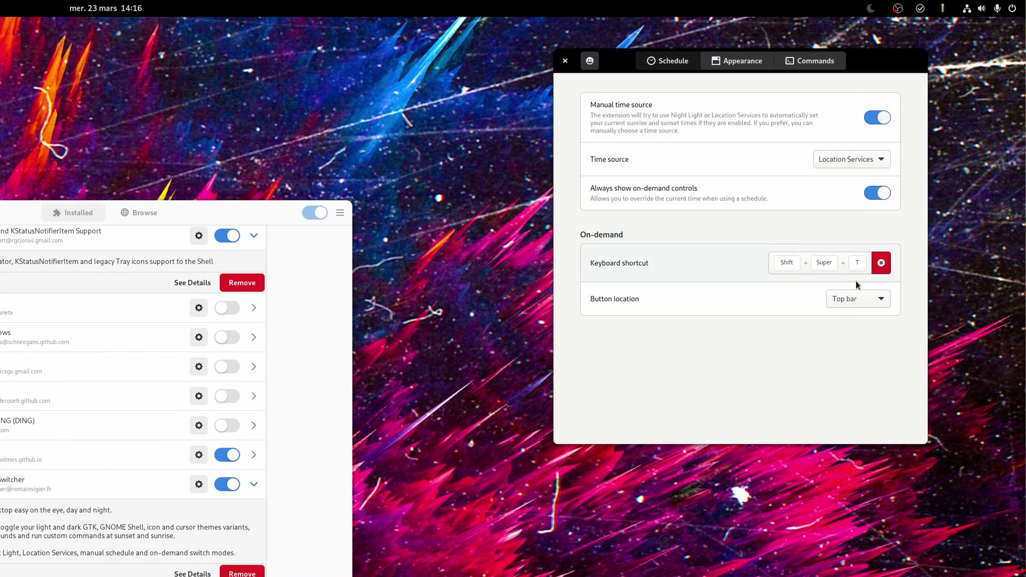
click(851, 300)
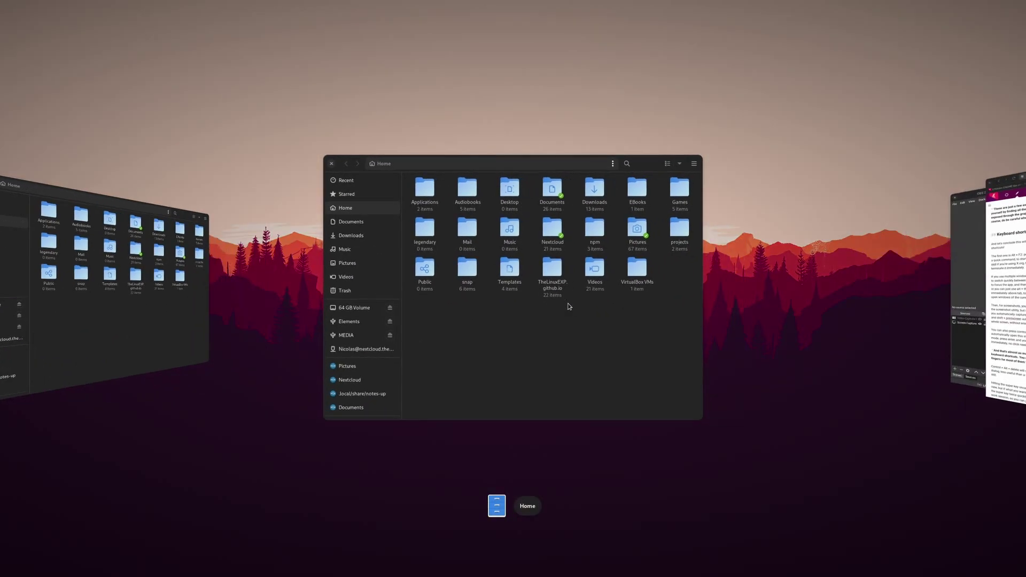
key(alt+Tab)
key(alt+Tab)
key(alt+Tab)
key(alt+Tab)
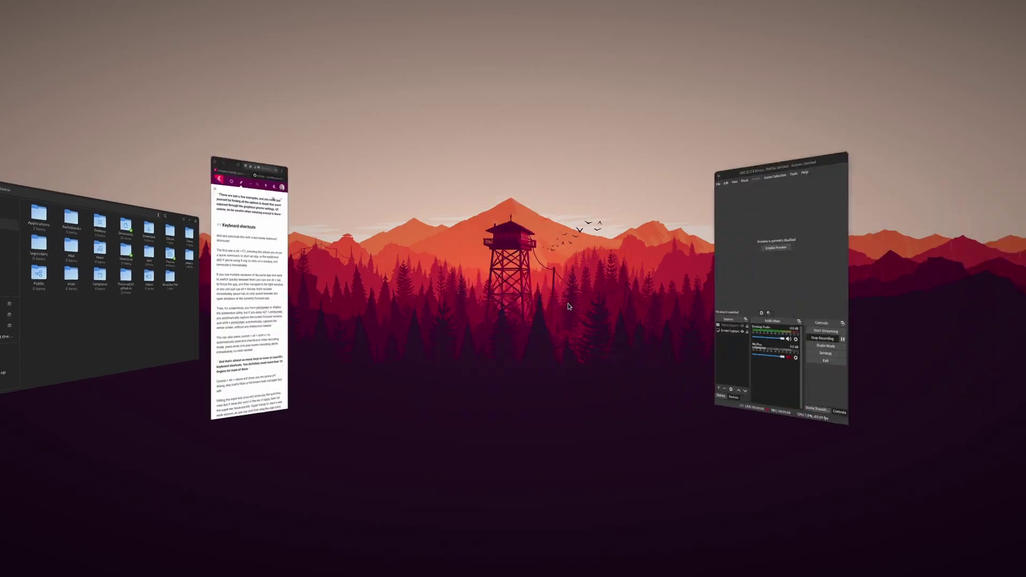
key(alt+Tab)
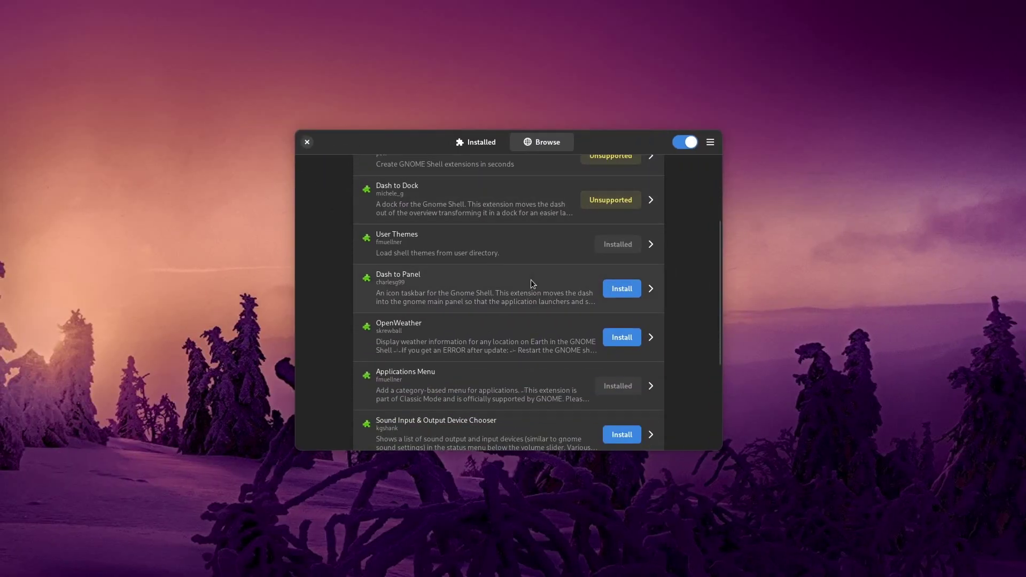
- Open Dash to Panel from the Browse list and scroll through its description and versions
click(531, 280)
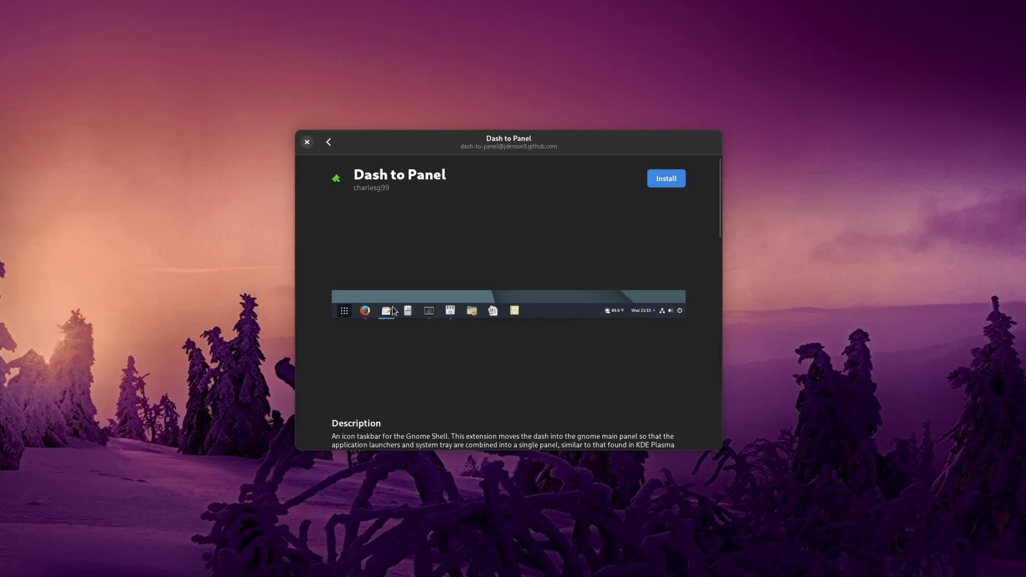
scroll(582, 305, down, 4)
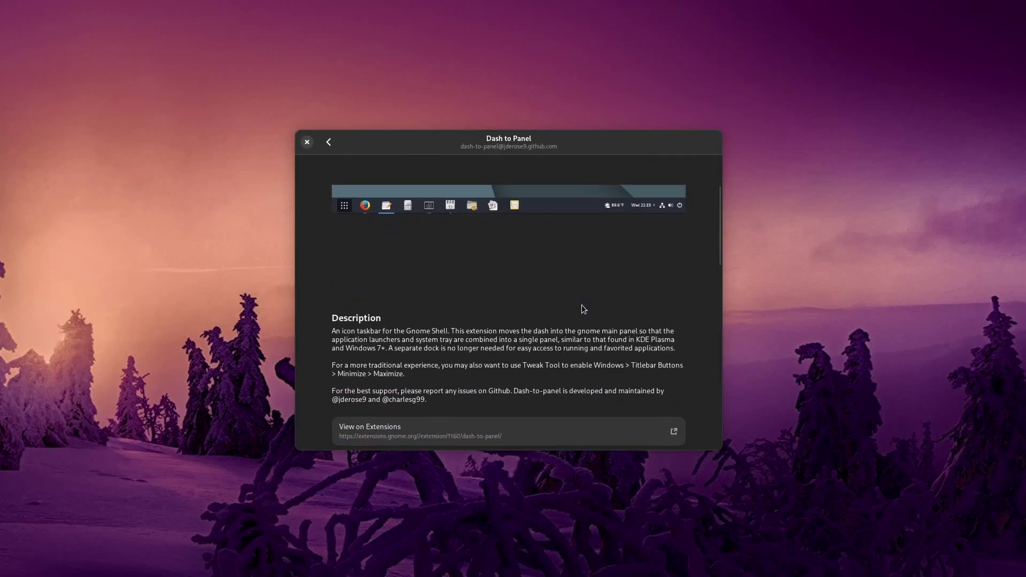
scroll(581, 305, down, 2)
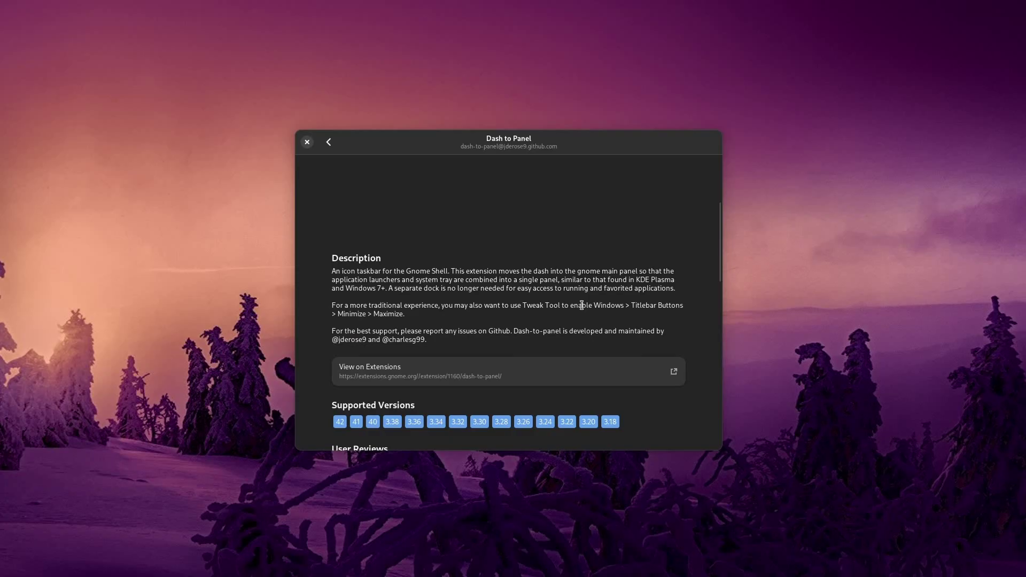
scroll(582, 305, up, 6)
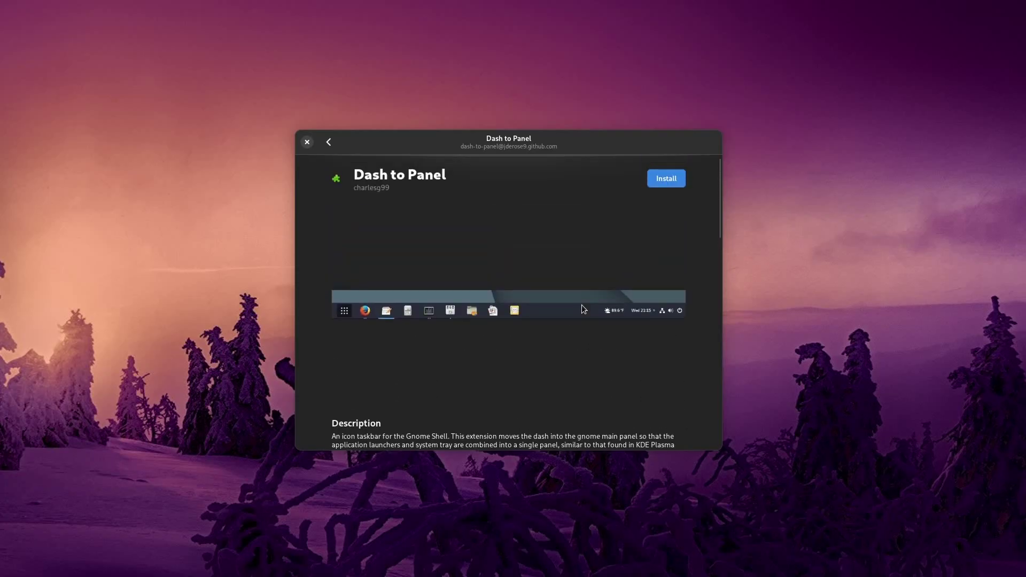
scroll(583, 309, down, 10)
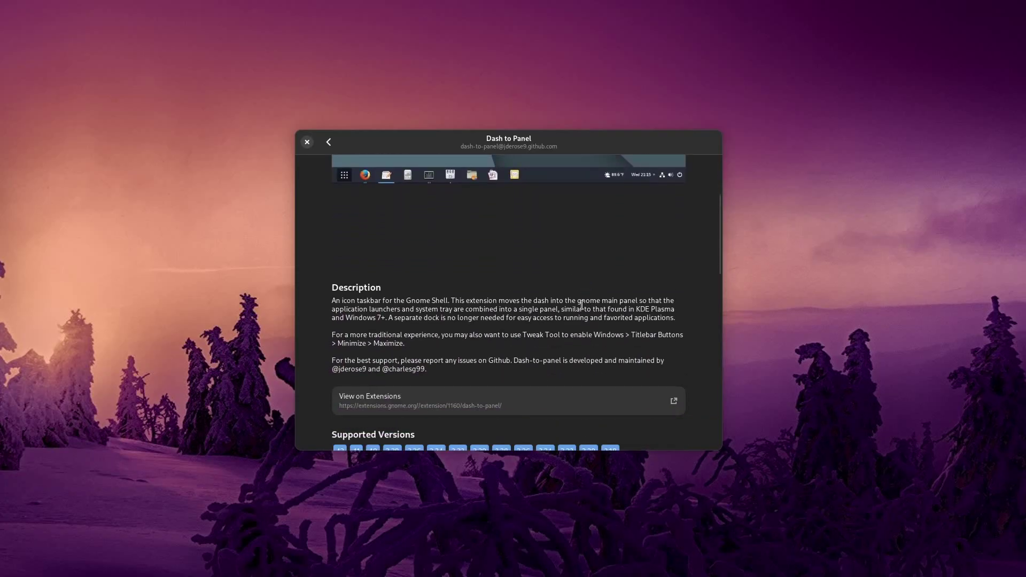
scroll(583, 309, up, 10)
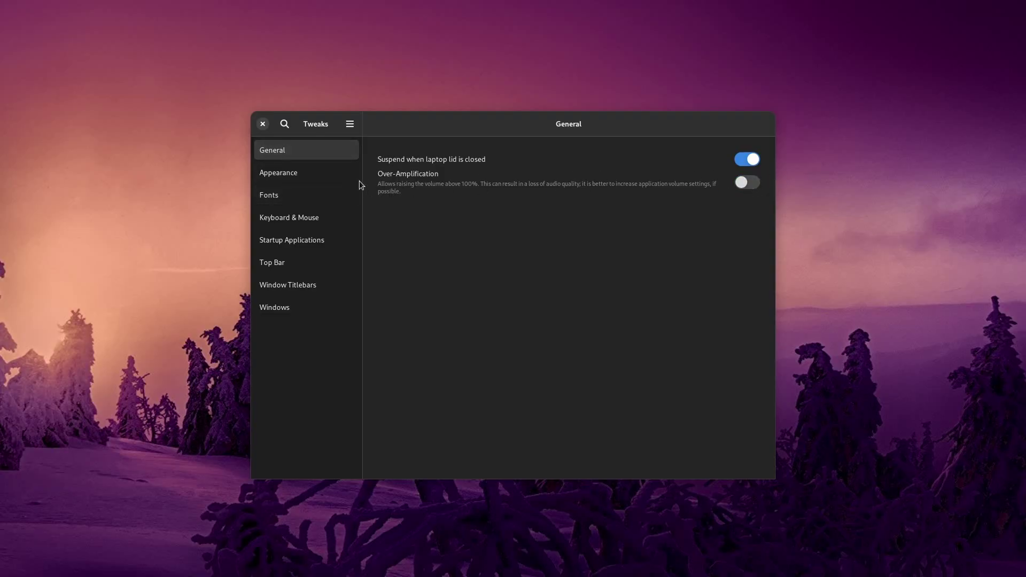
- Browse Tweaks' Appearance, Fonts, Keyboard & Mouse, Startup Applications, Top Bar and Window Titlebars pages
click(311, 179)
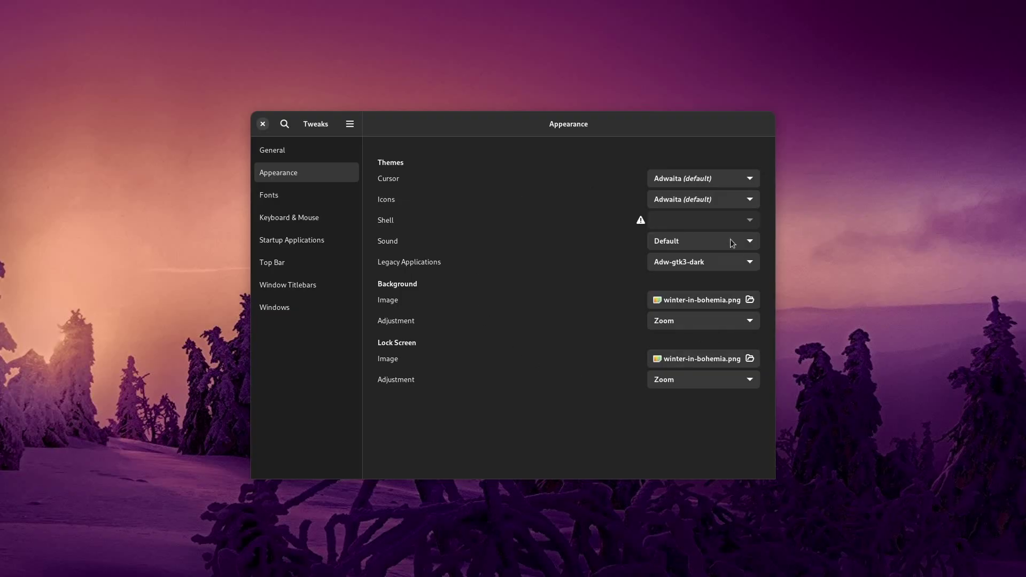
click(291, 194)
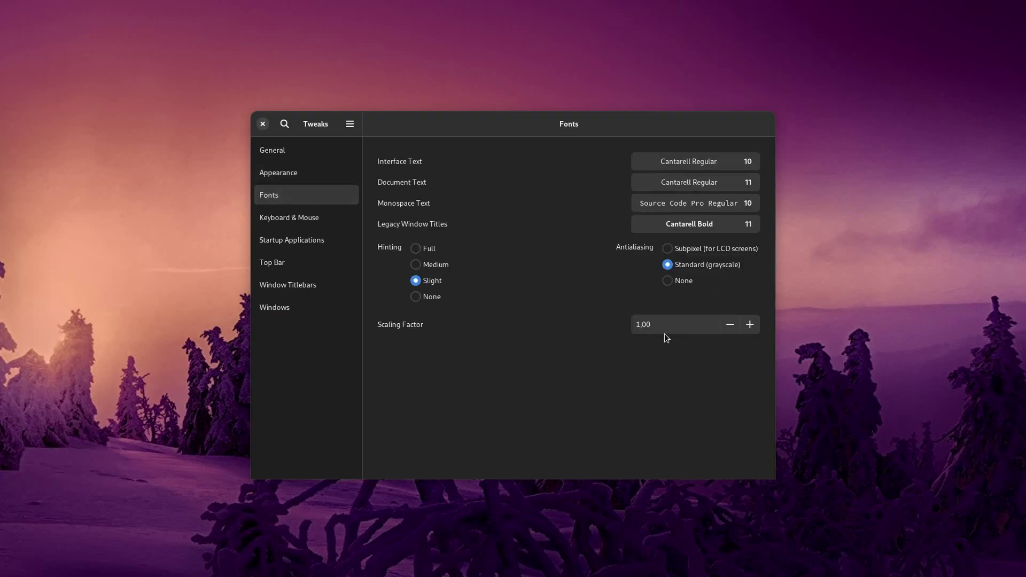
click(293, 225)
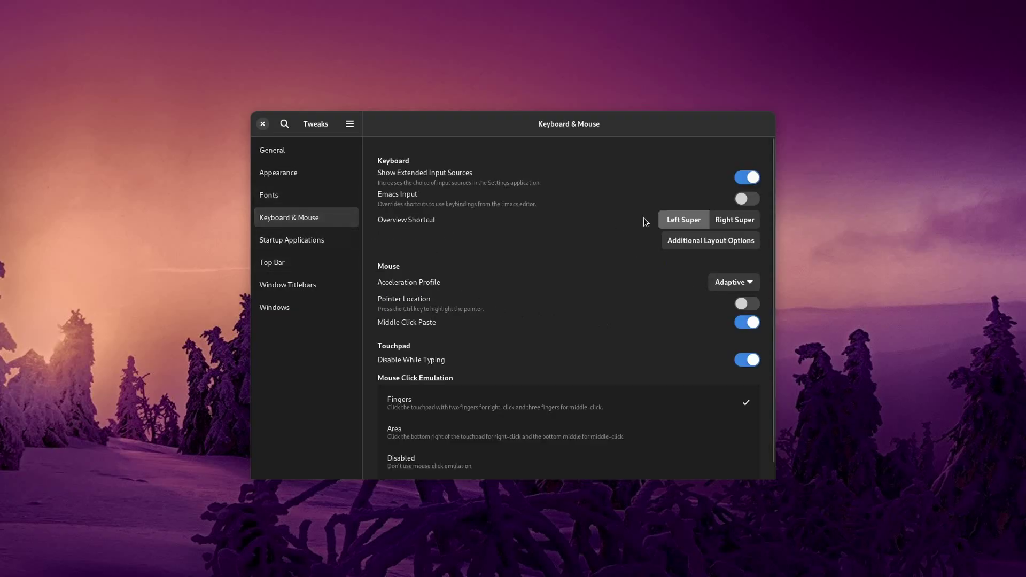
drag(773, 160, 771, 198)
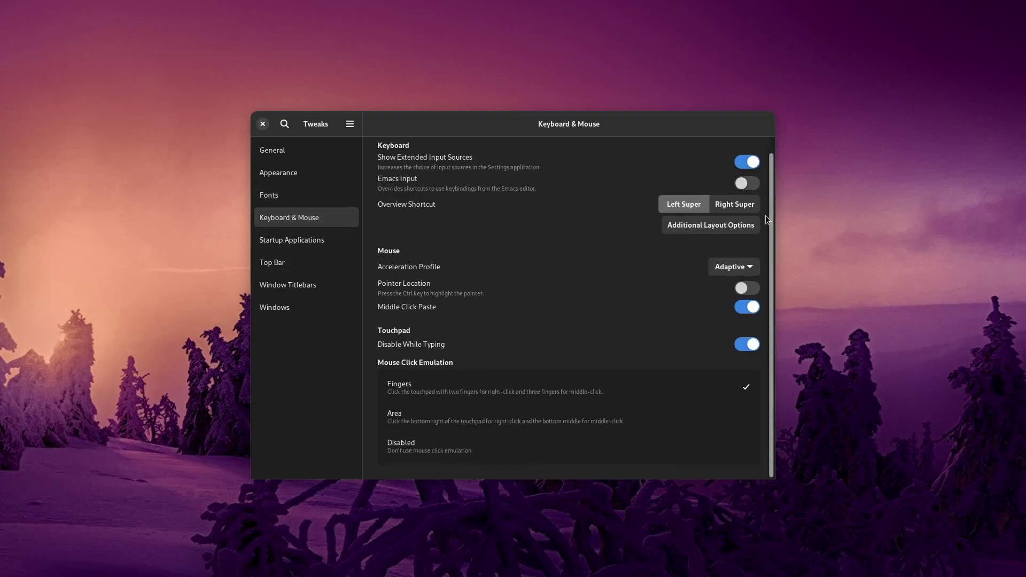
click(312, 249)
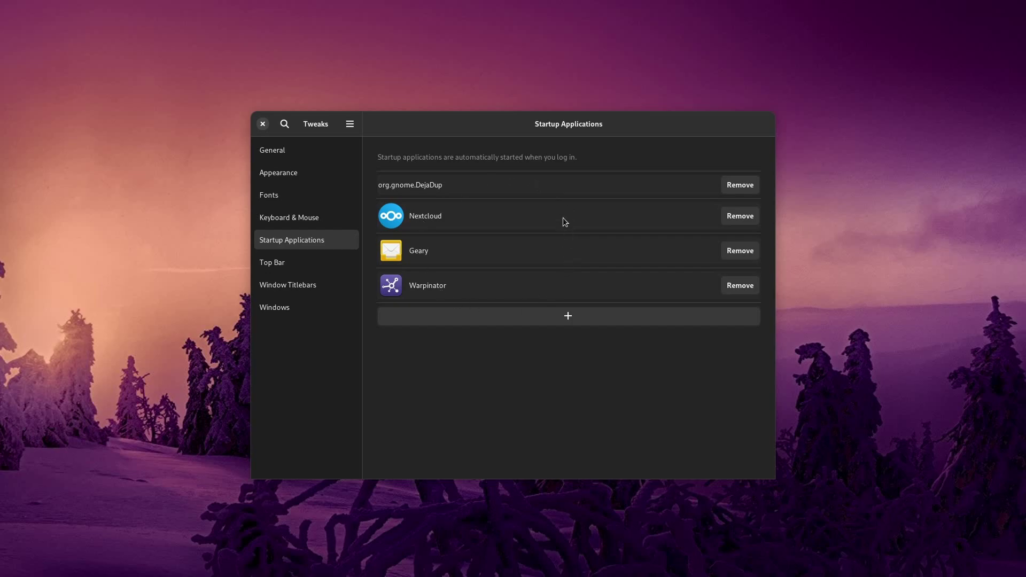
click(279, 264)
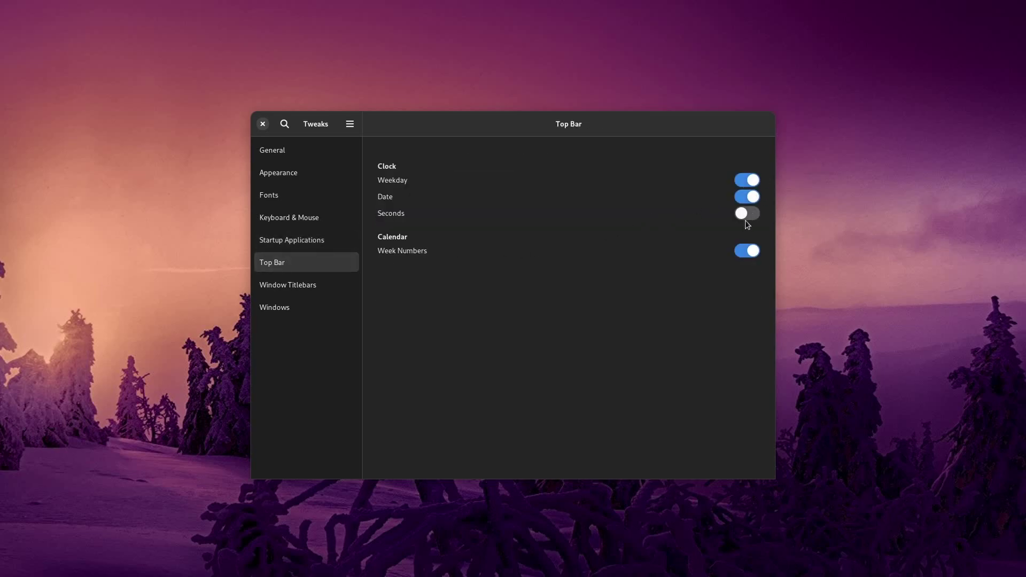
click(317, 285)
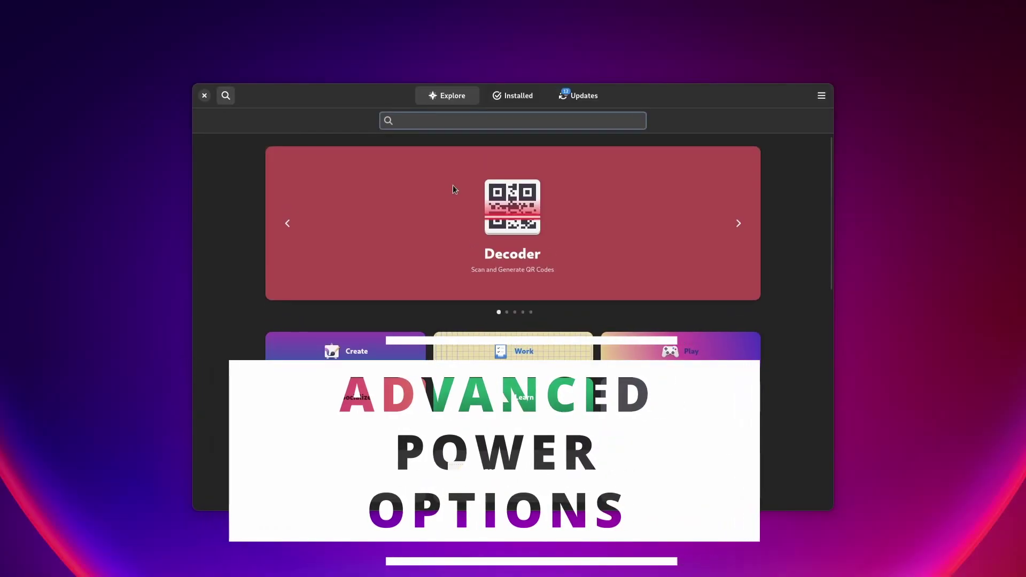
- Search Software for 'dconf editor', open its details page and flip through its screenshots
text(dconf editor)
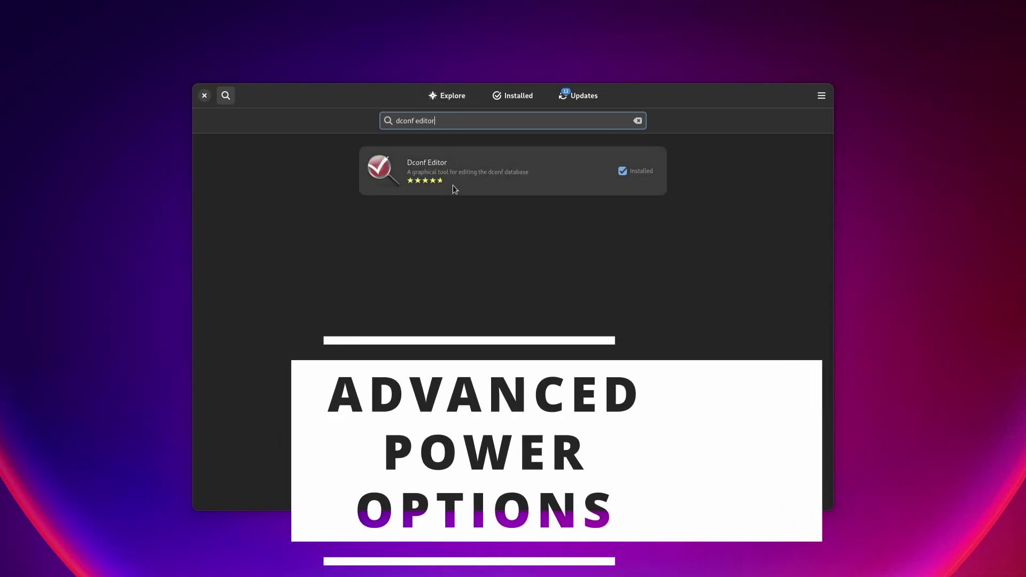
click(482, 184)
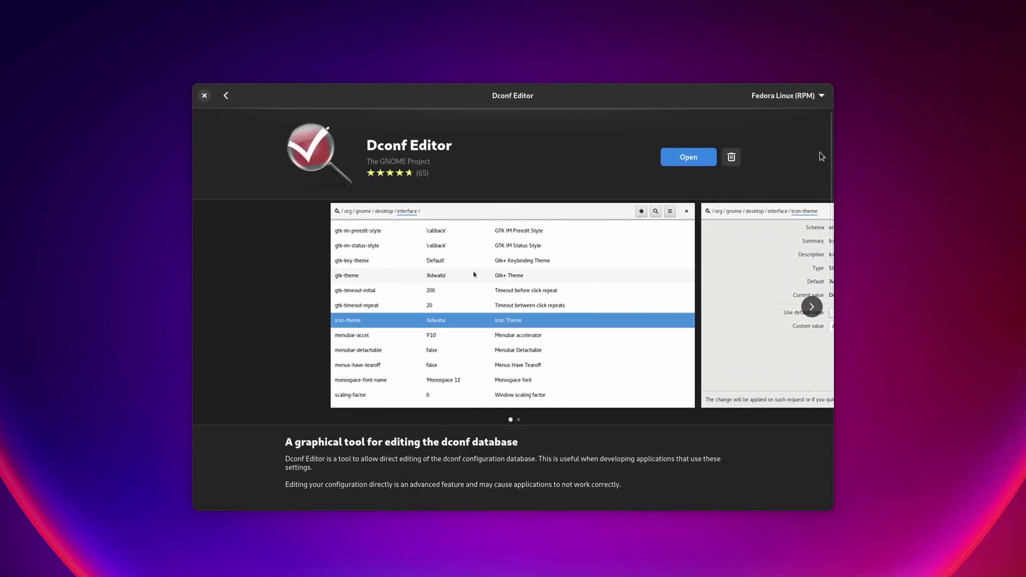
drag(831, 128, 832, 231)
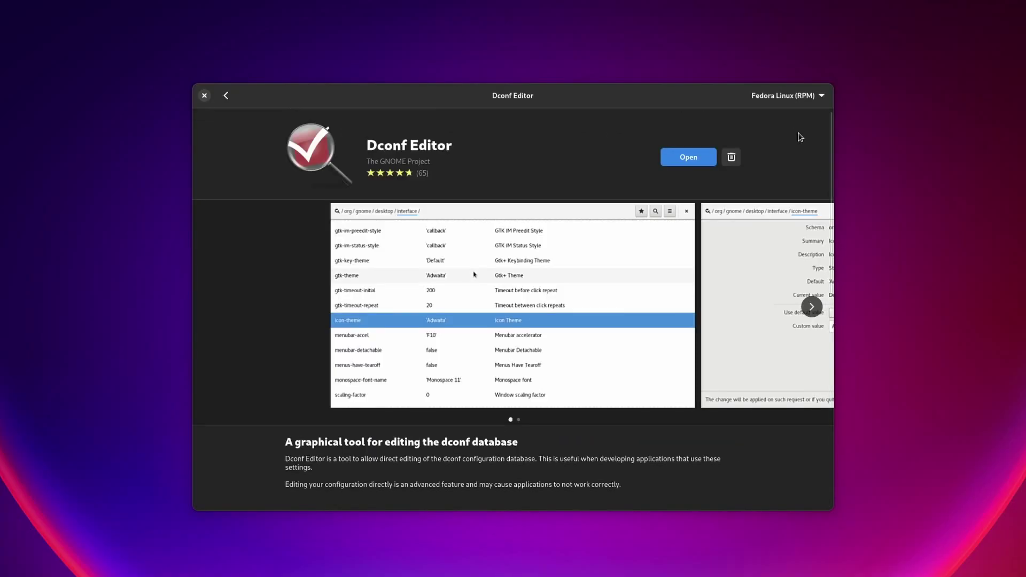
mouse_move(830, 121)
mouse_down()
mouse_move(835, 186)
mouse_move(832, 132)
mouse_up()
drag(745, 262, 446, 268)
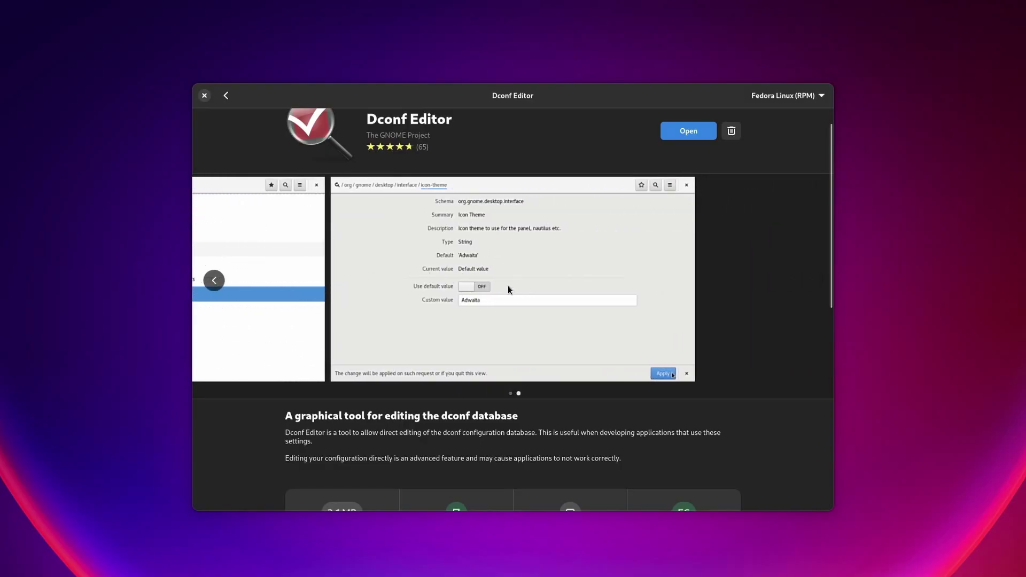
click(214, 280)
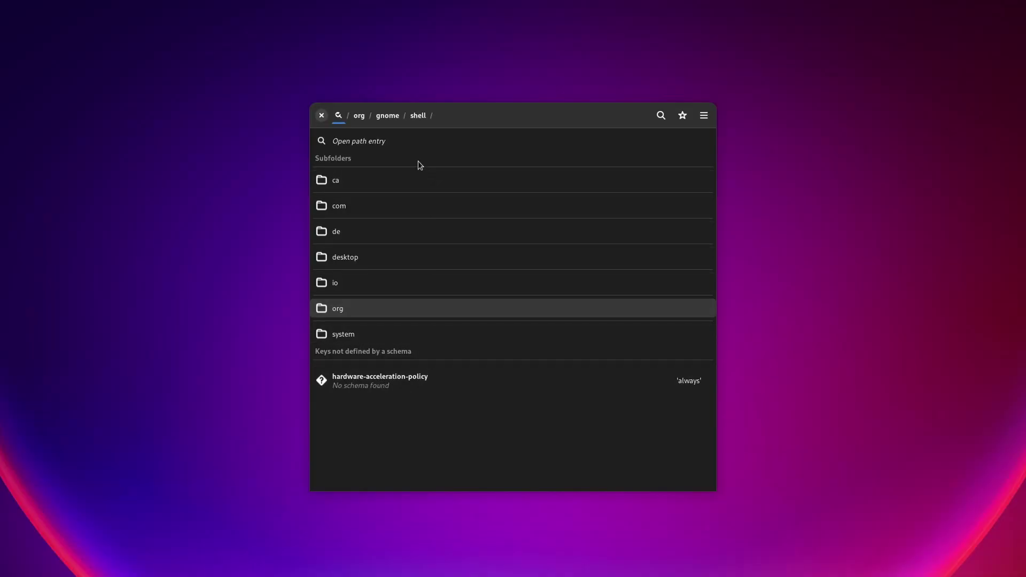
- Drill down through org, gnome, settings-daemon and plugins into the power folder
click(333, 313)
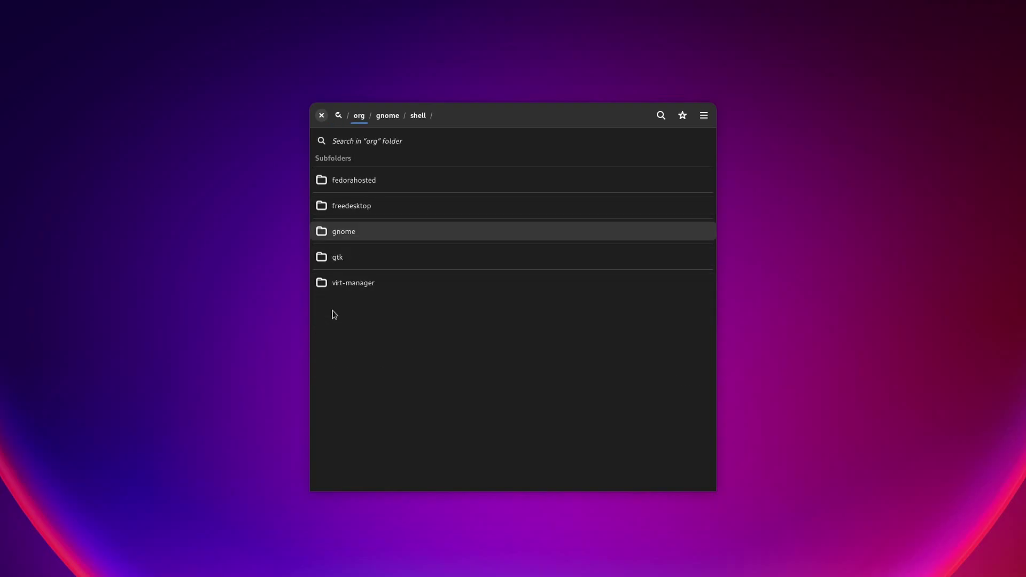
click(345, 236)
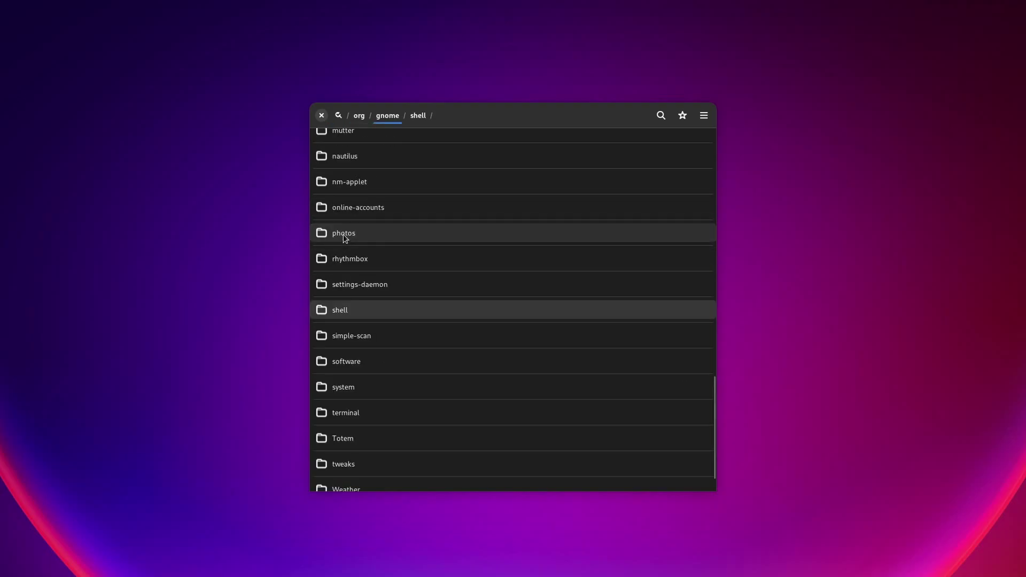
click(347, 280)
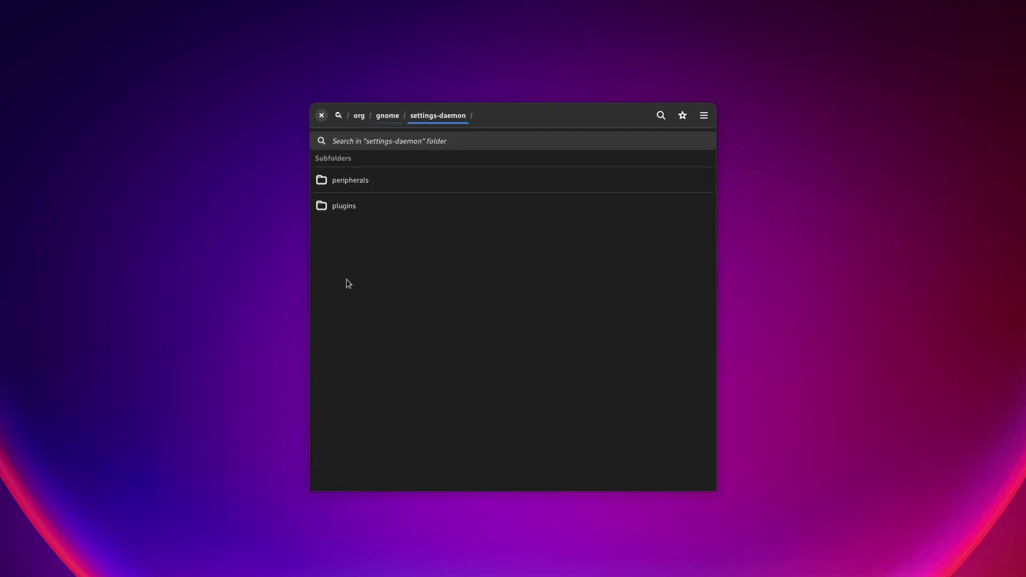
click(343, 209)
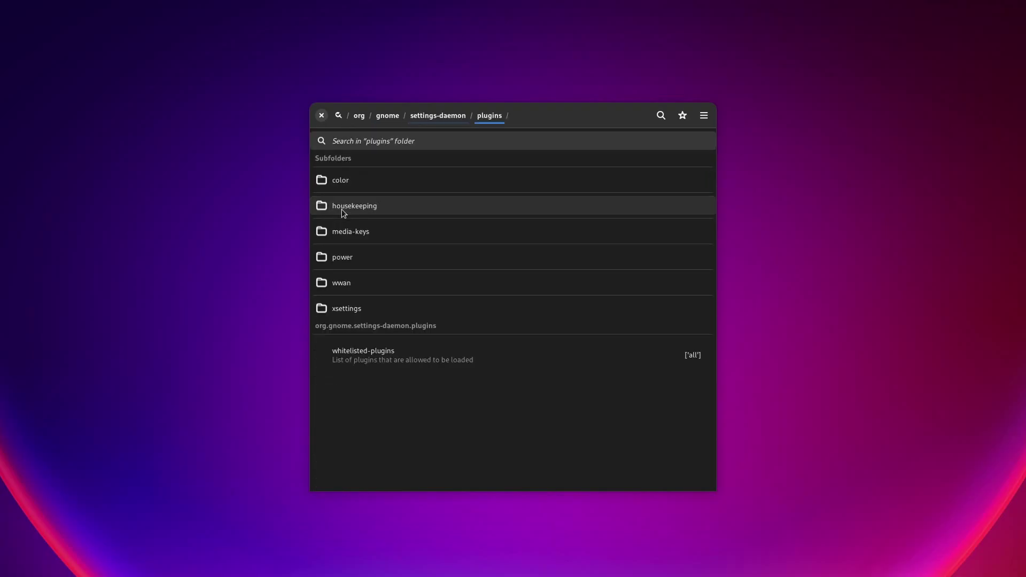
click(358, 258)
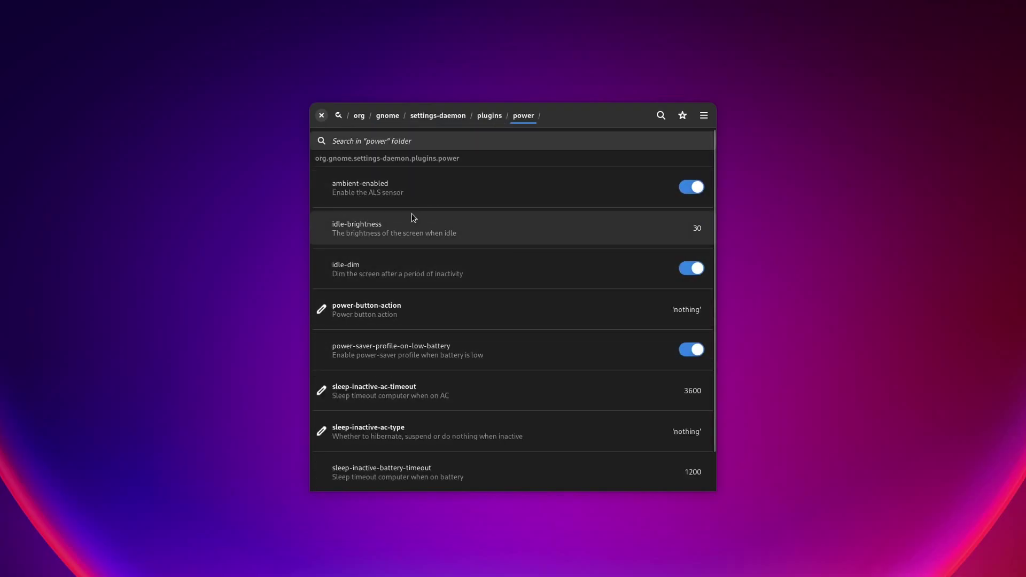
- Turn off ambient-enabled and set idle-brightness to a custom value of 20
click(698, 188)
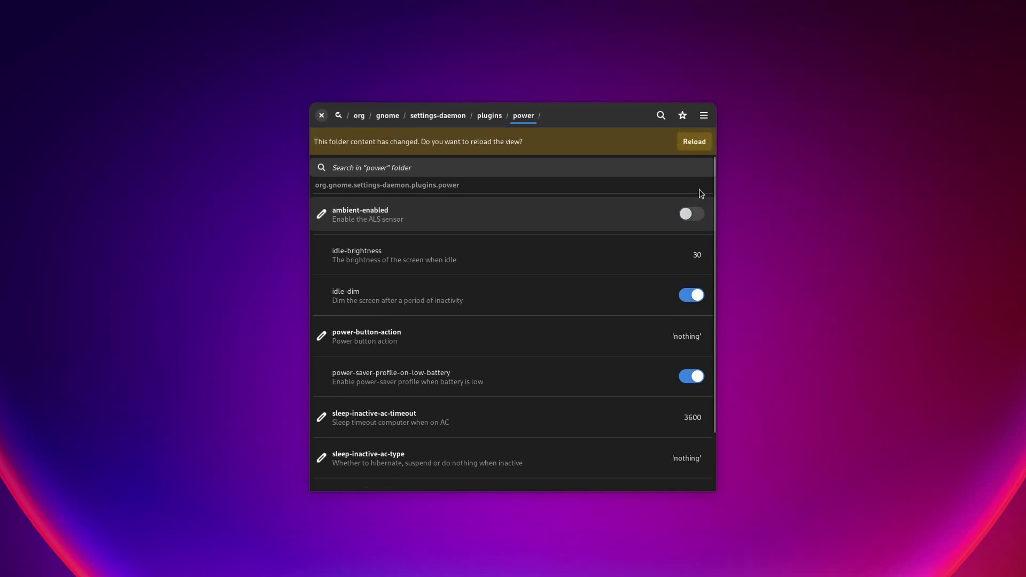
scroll(714, 198, down, 2)
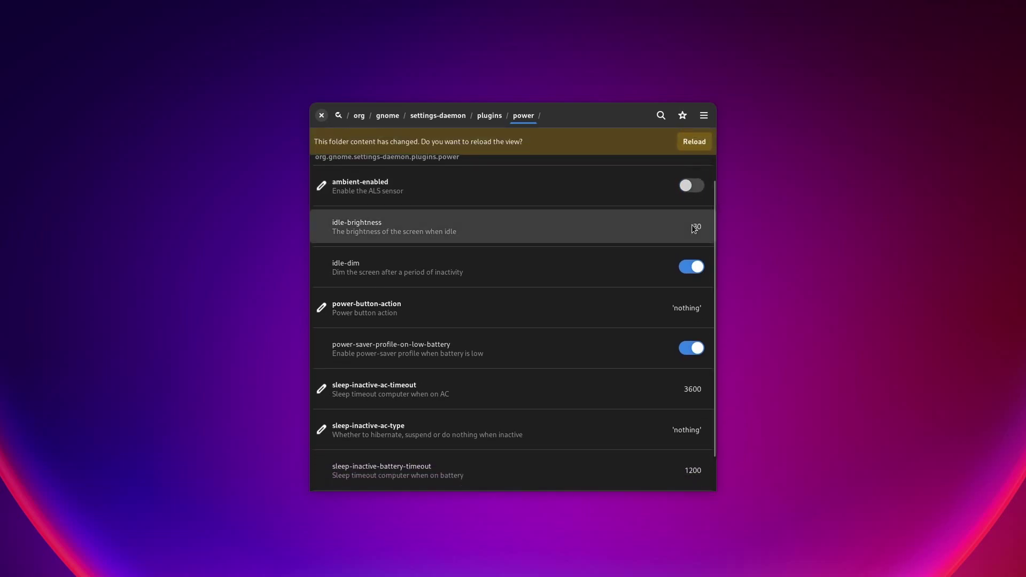
click(692, 226)
click(432, 361)
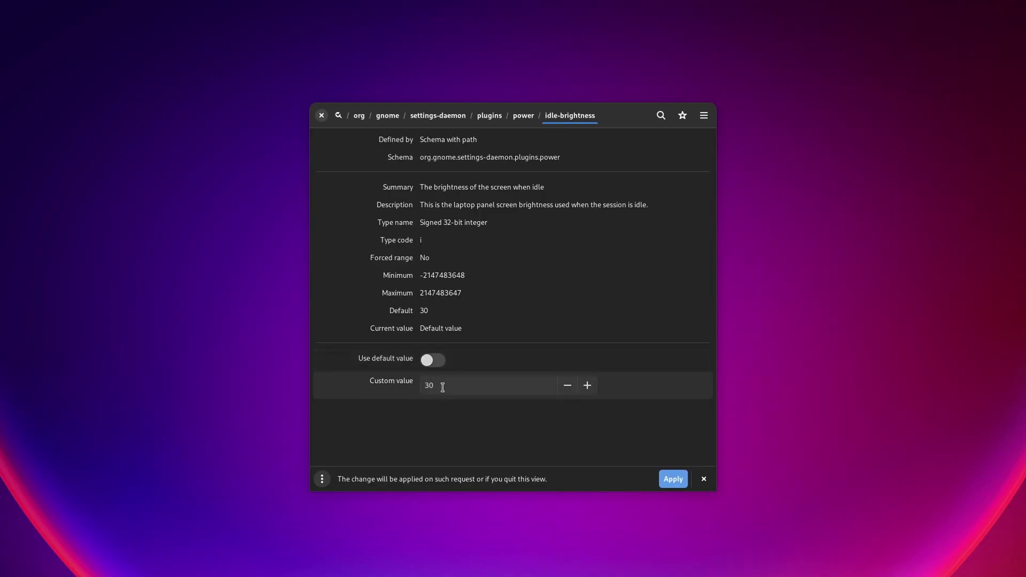
click(423, 389)
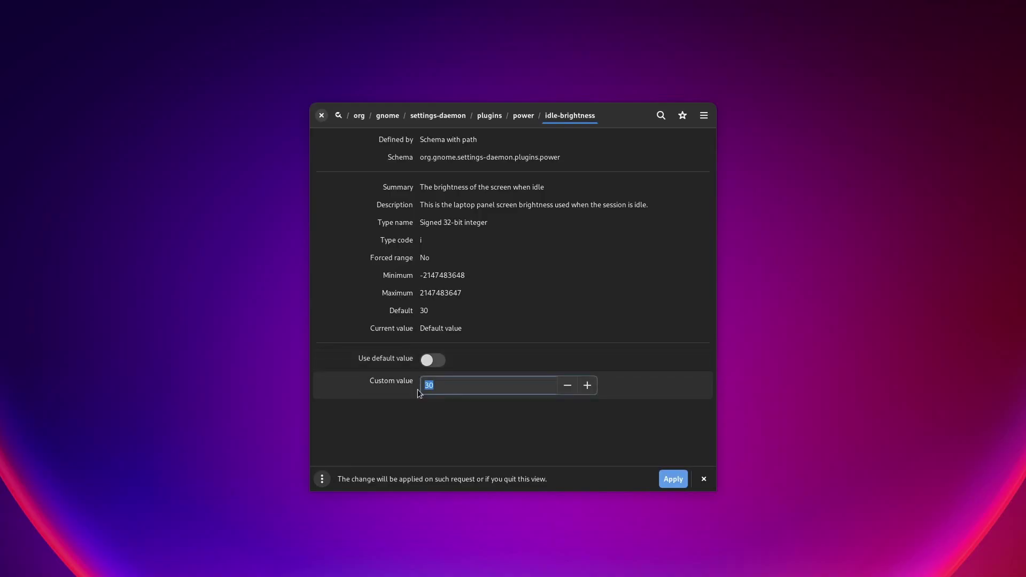
text(20)
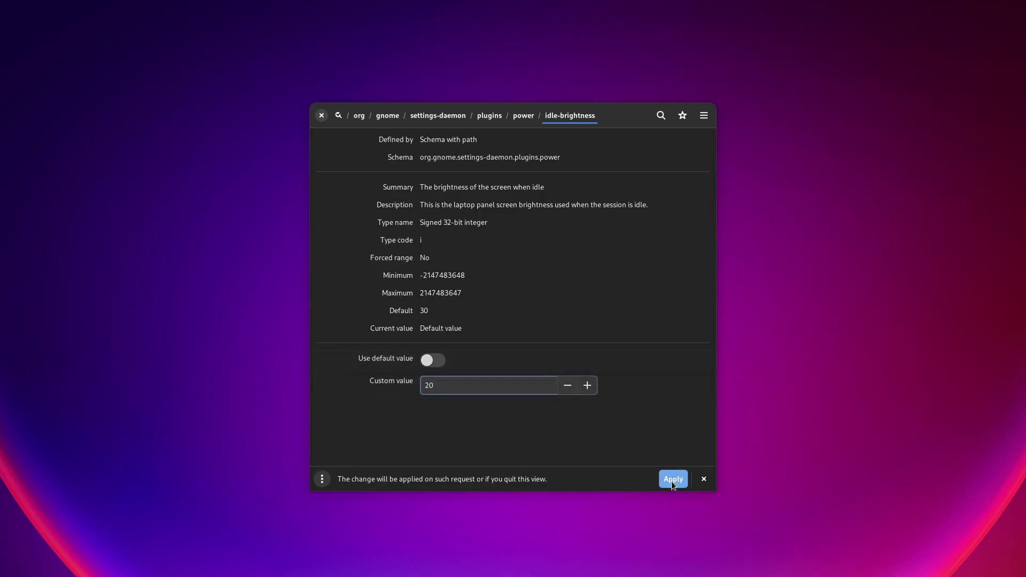
click(518, 119)
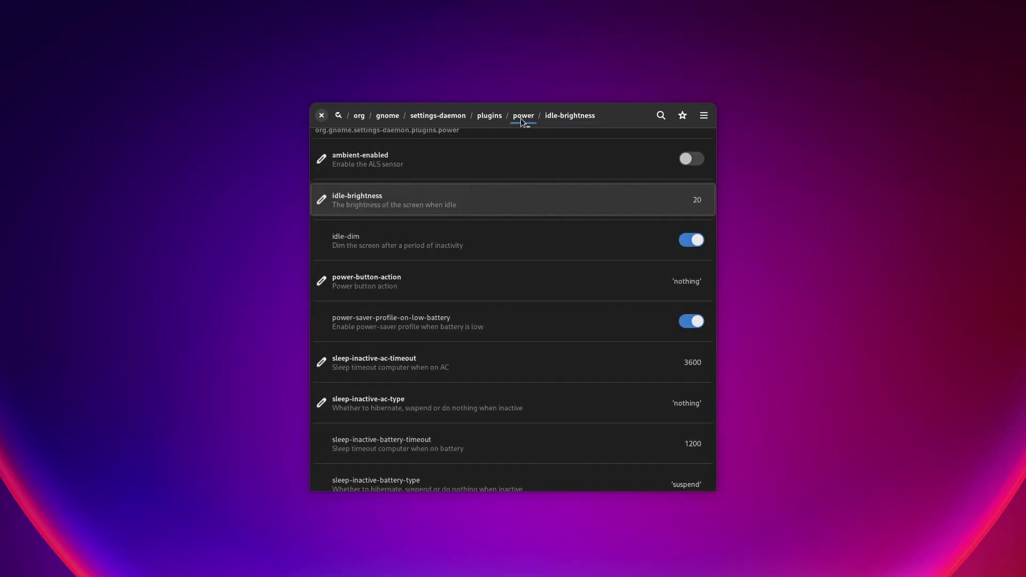
- Toggle idle-dim off and on, set power-button-action to 'interactive', then revert it to default
click(697, 240)
click(695, 269)
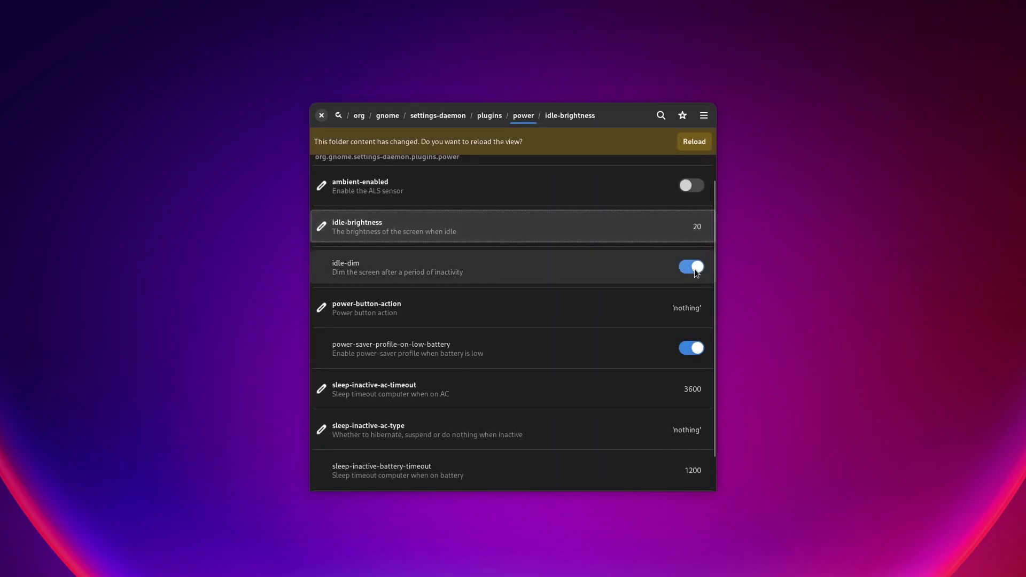
click(685, 310)
click(442, 325)
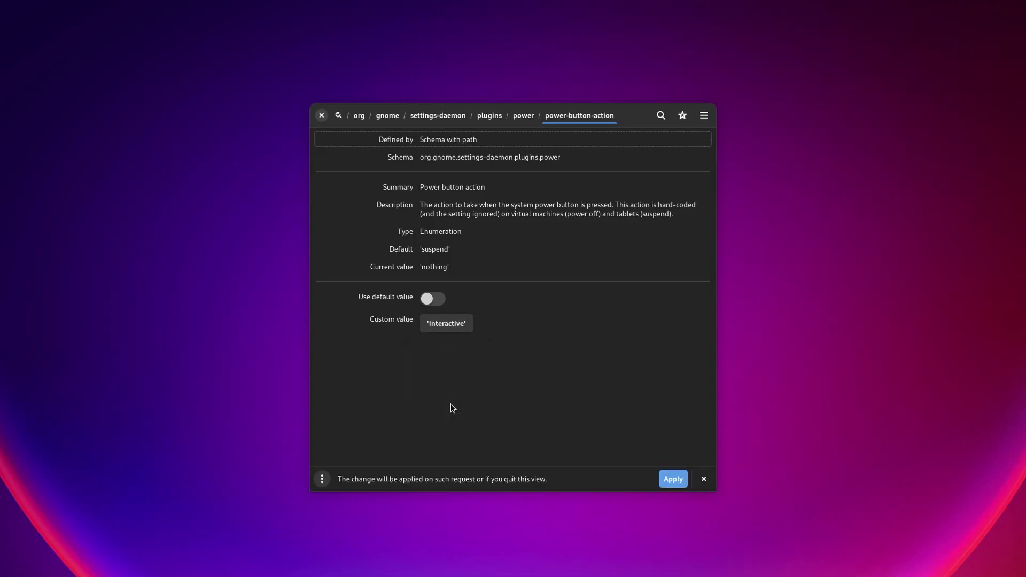
click(669, 477)
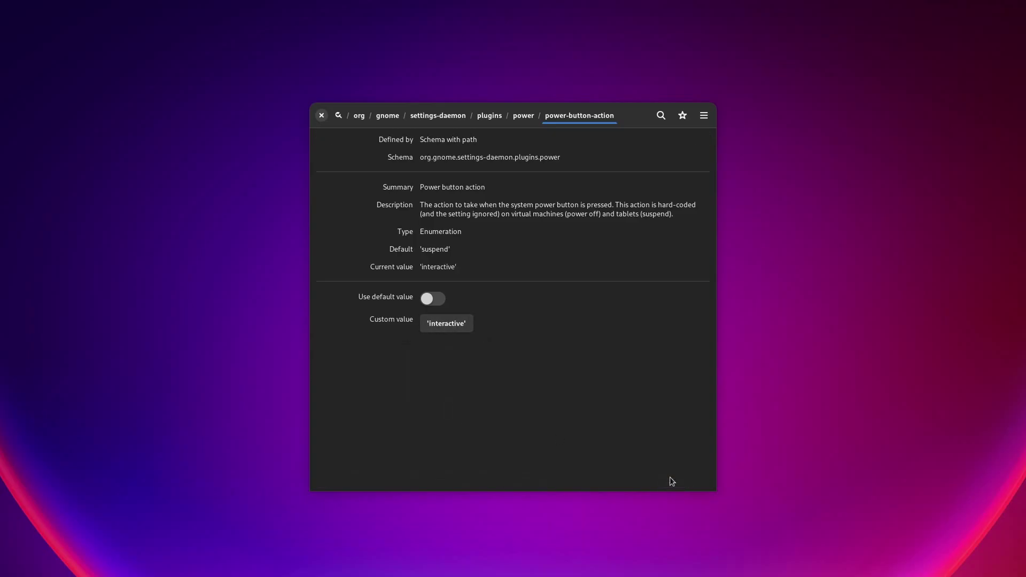
click(427, 301)
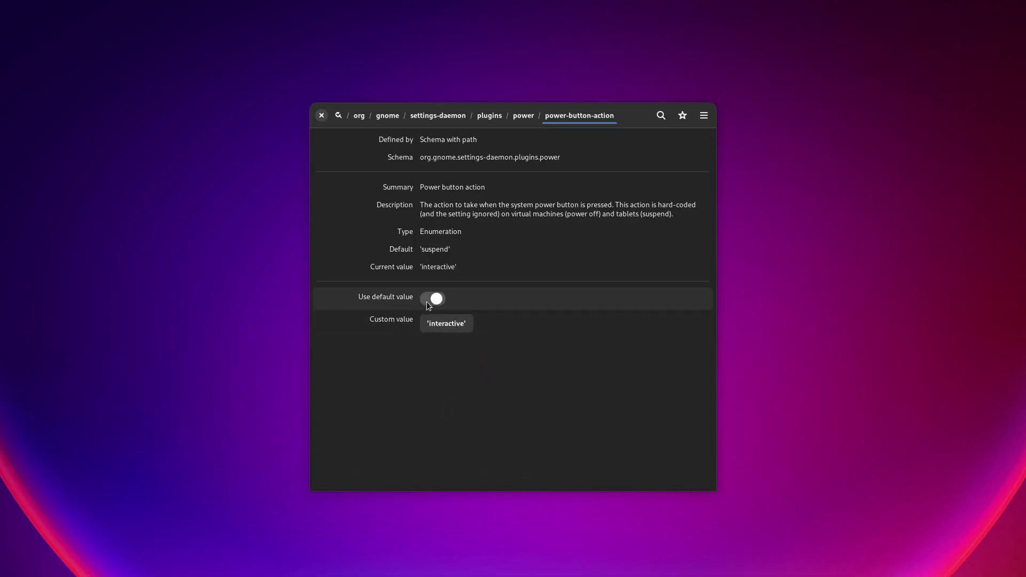
click(524, 116)
scroll(493, 323, down, 1)
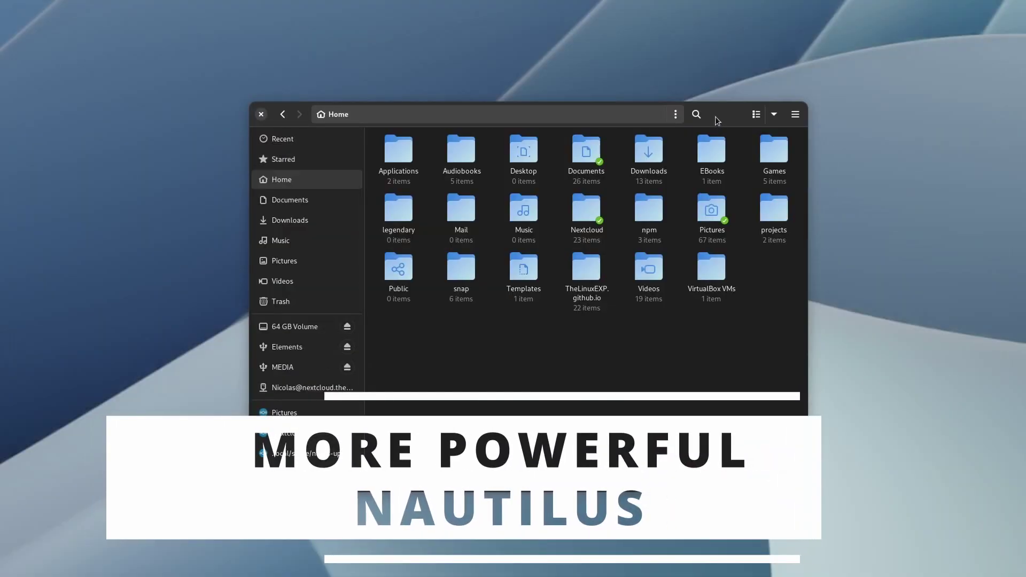
- Peek into EBooks, return Home, and select then deselect all 20 Home folders
drag(718, 121, 704, 121)
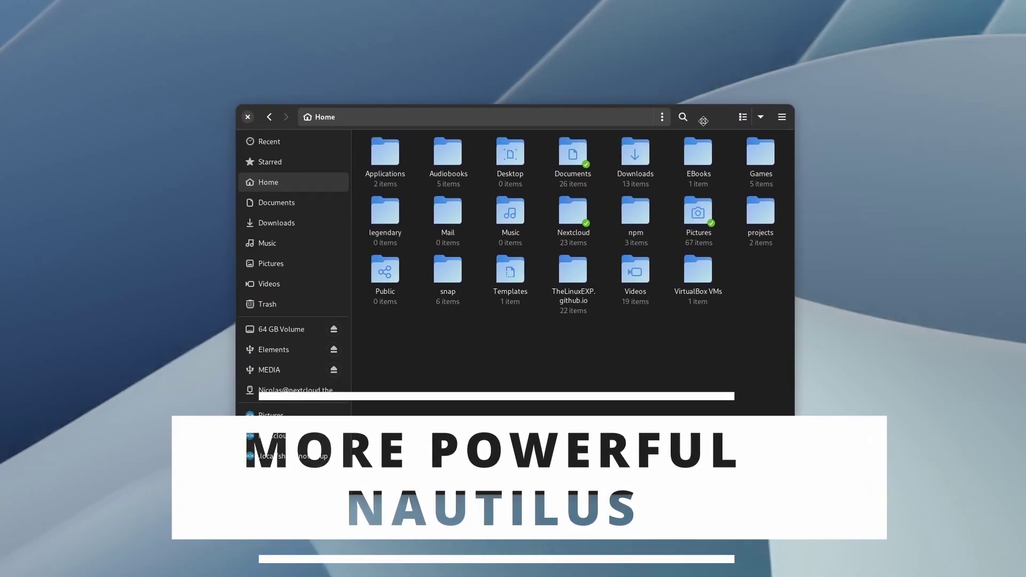
double_click(700, 153)
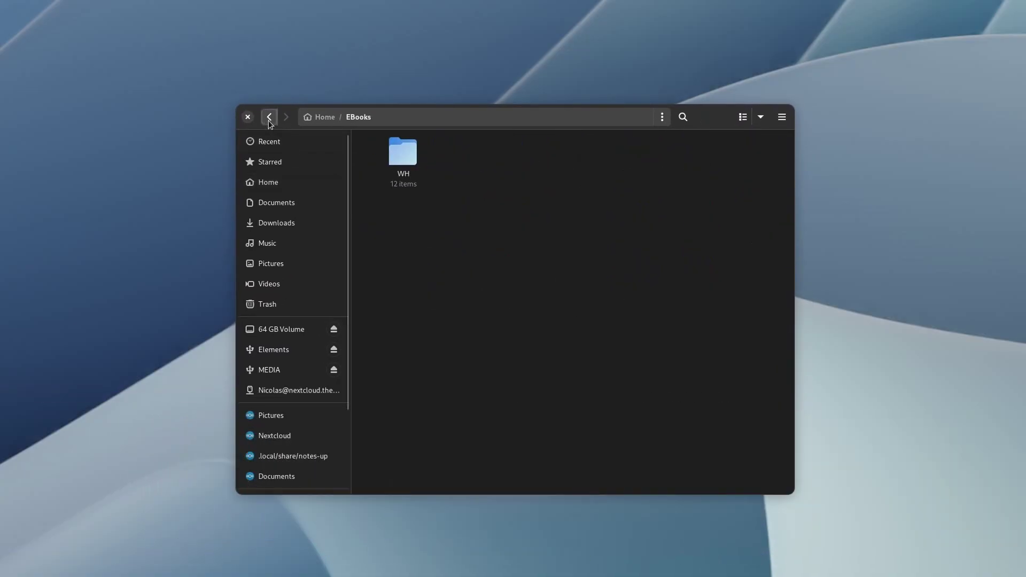
click(270, 116)
drag(374, 353, 779, 154)
click(486, 356)
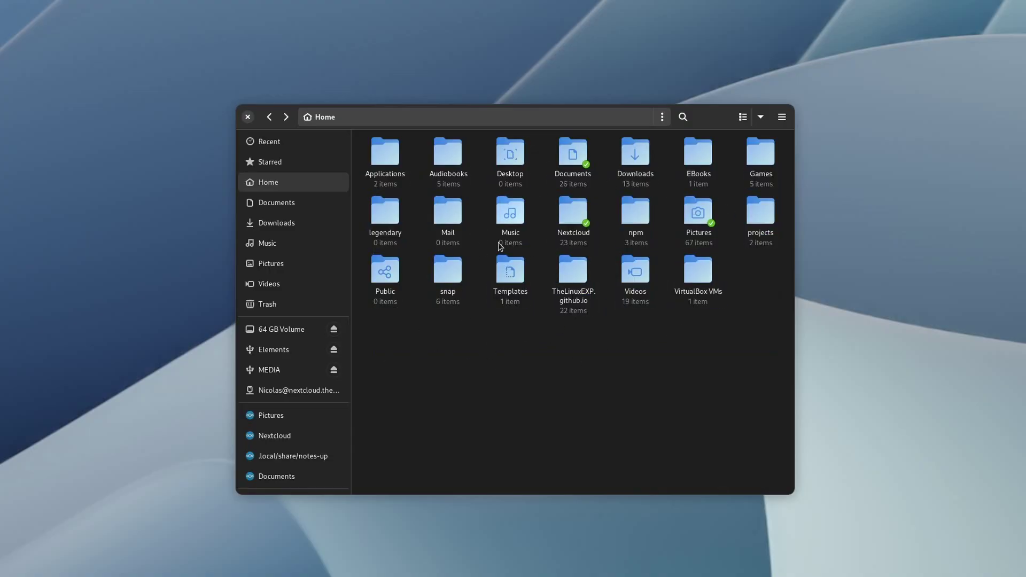
- Show hidden dotfiles in Home with Ctrl+H, scroll through them, then hide them again
key(ctrl+h)
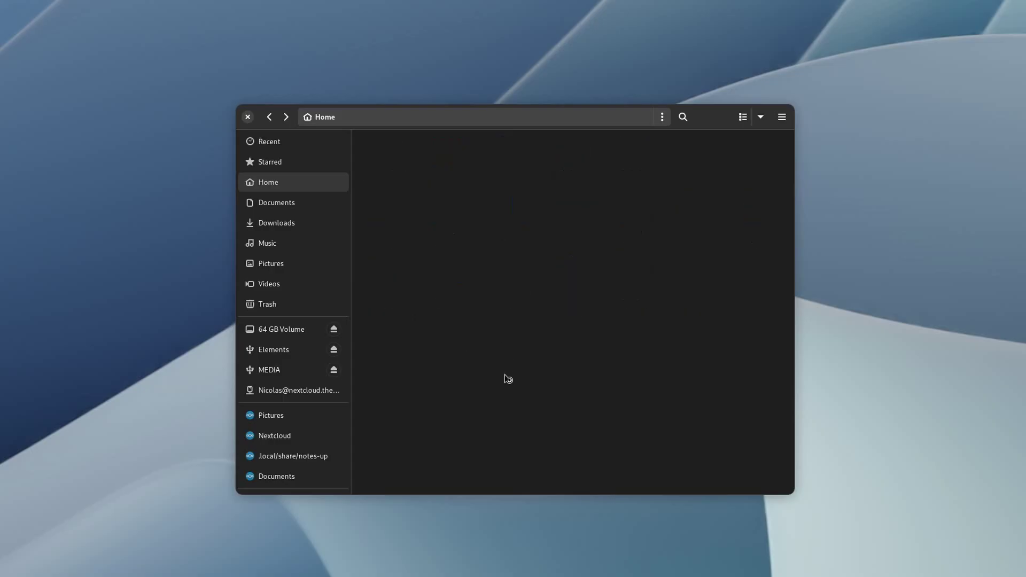
scroll(746, 289, down, 10)
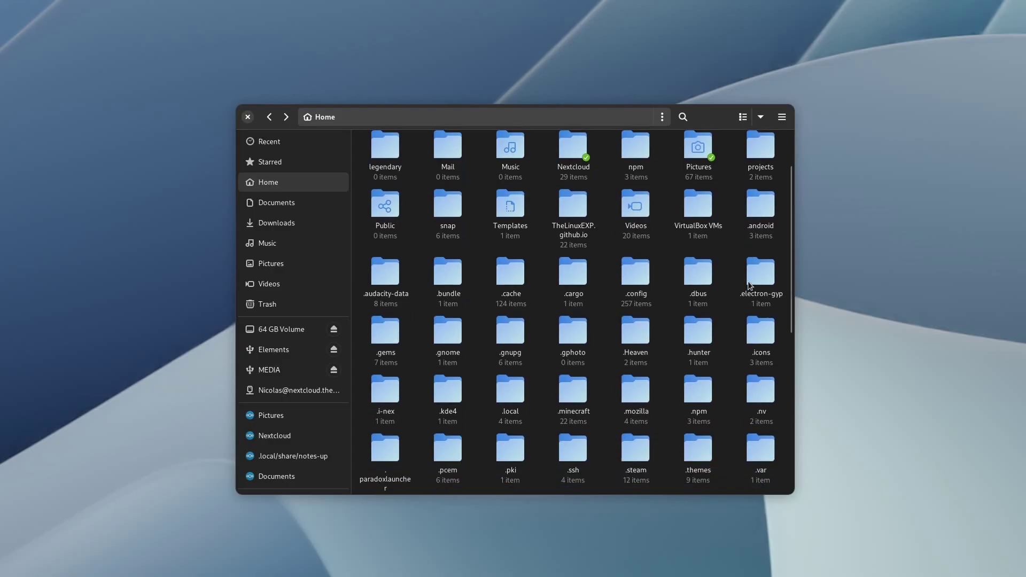
scroll(749, 285, down, 3)
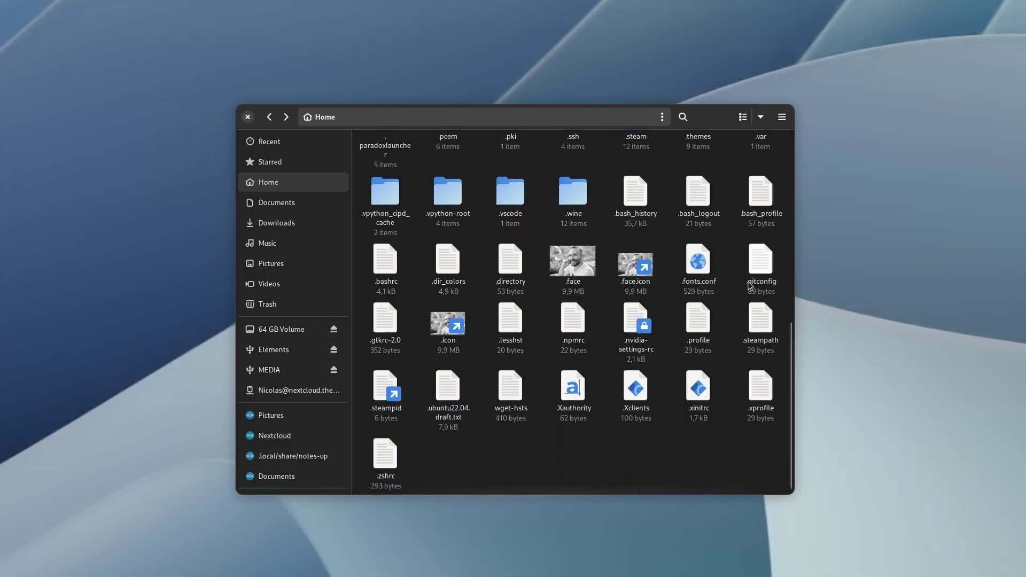
scroll(522, 413, up, 8)
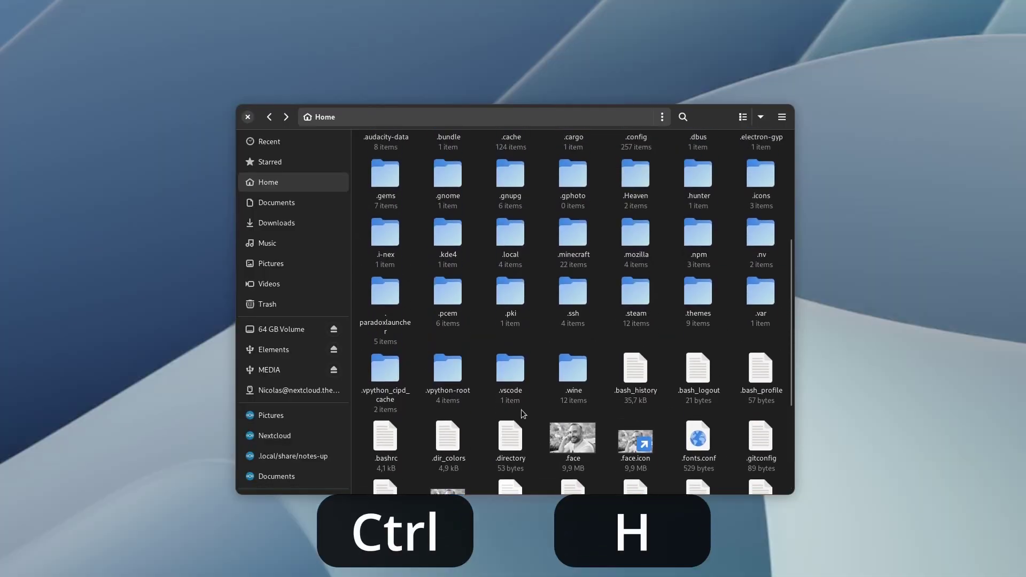
scroll(522, 409, up, 4)
scroll(525, 406, down, 11)
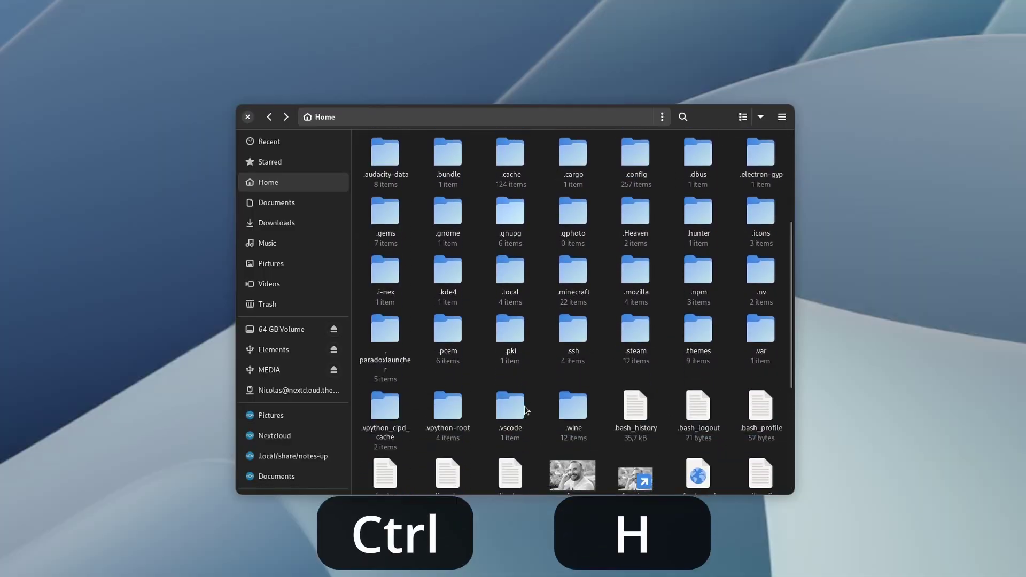
scroll(525, 405, down, 2)
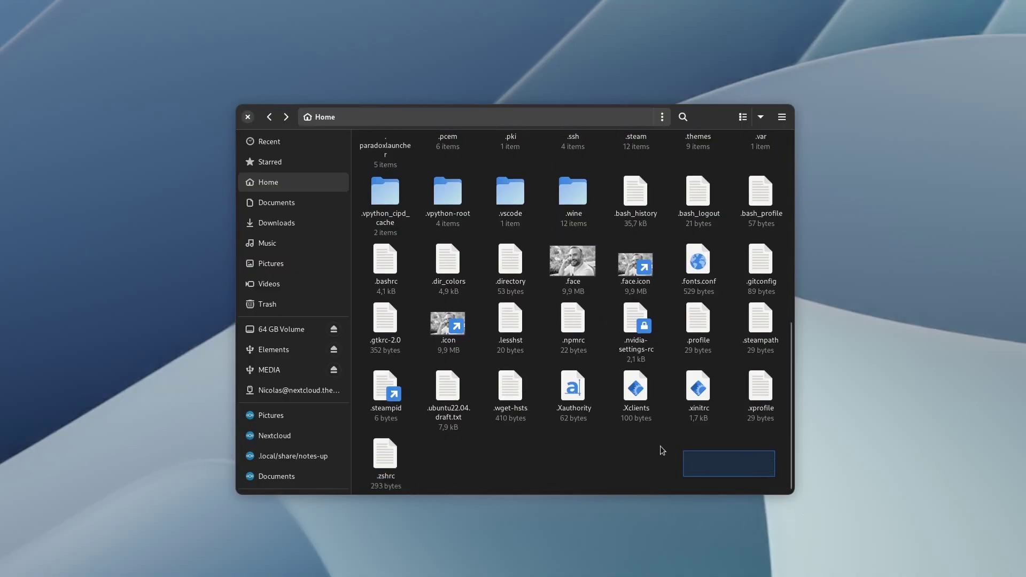
drag(662, 450, 385, 214)
key(ctrl+h)
click(662, 116)
key(Escape)
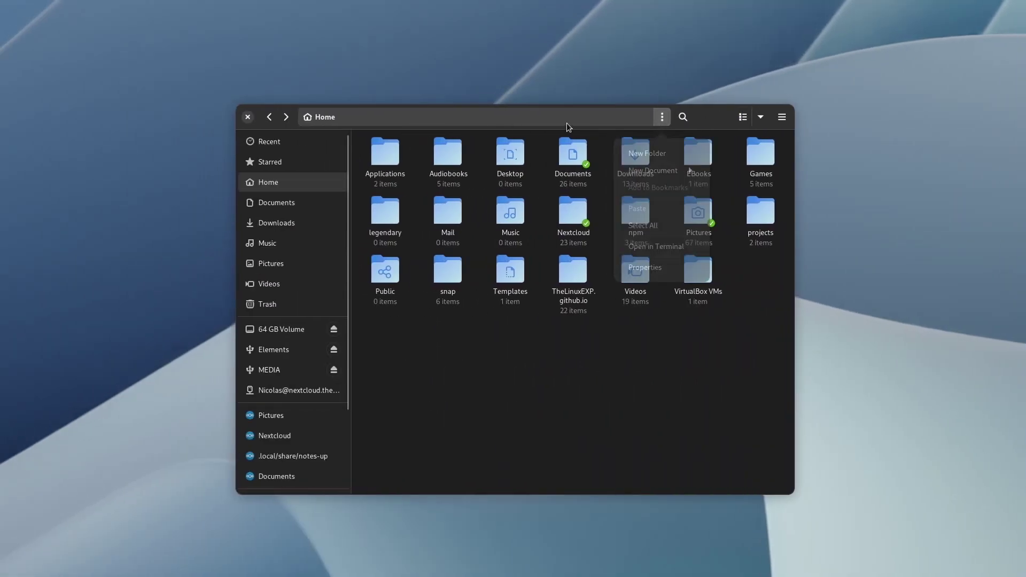
- Open Audiobooks, go back Home, and open the Documents folder
double_click(445, 157)
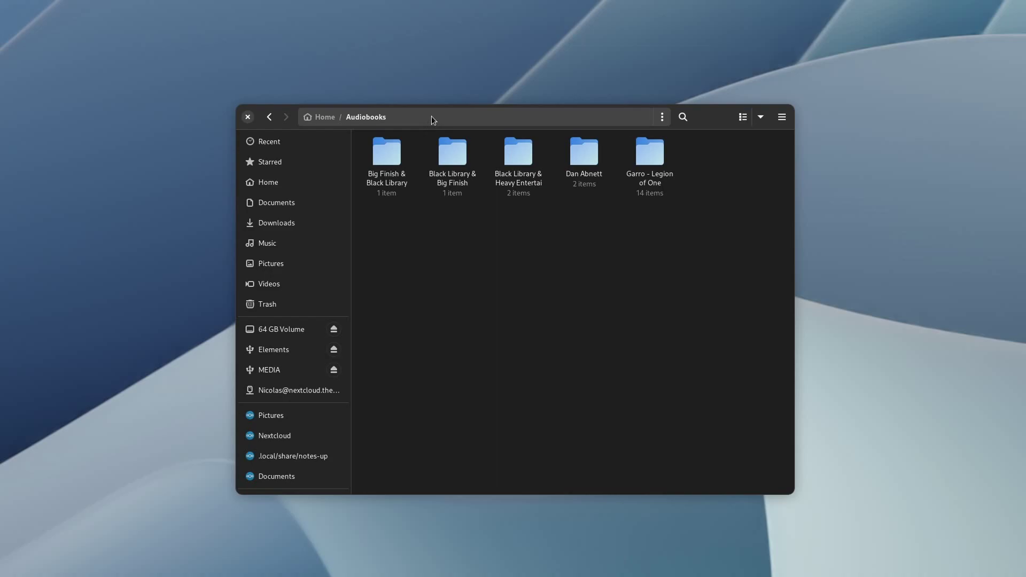
right_click(435, 114)
key(Escape)
click(321, 116)
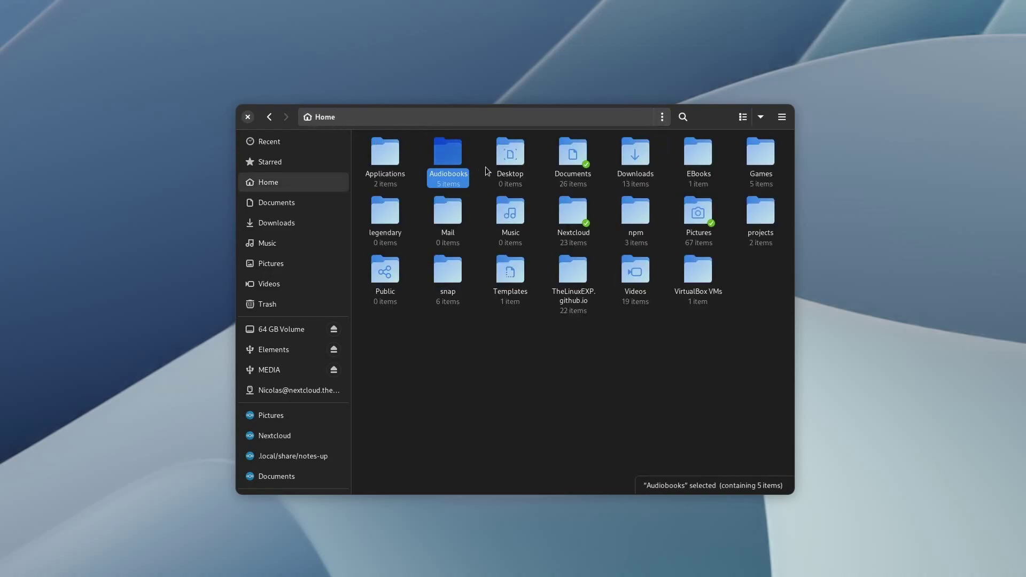
double_click(573, 152)
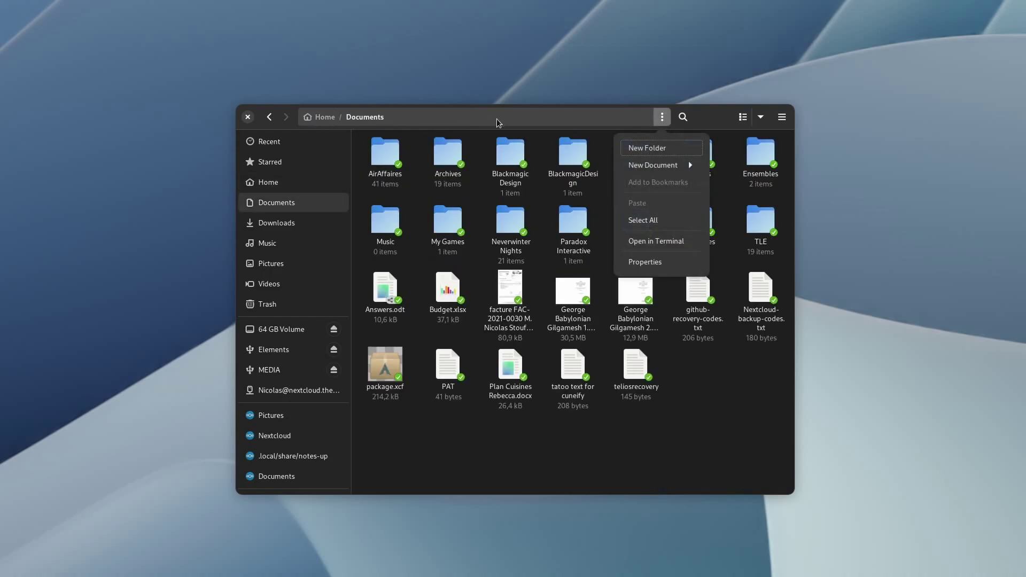
click(518, 119)
- Edit the location as text and type 'Ar' to autocomplete Documents/Archives/
key(ctrl+l)
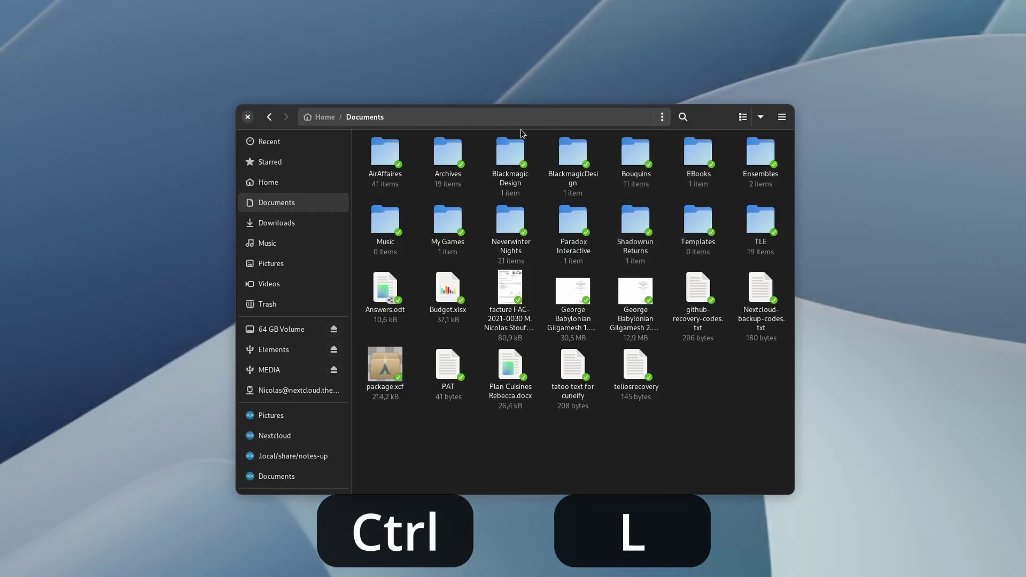
click(456, 116)
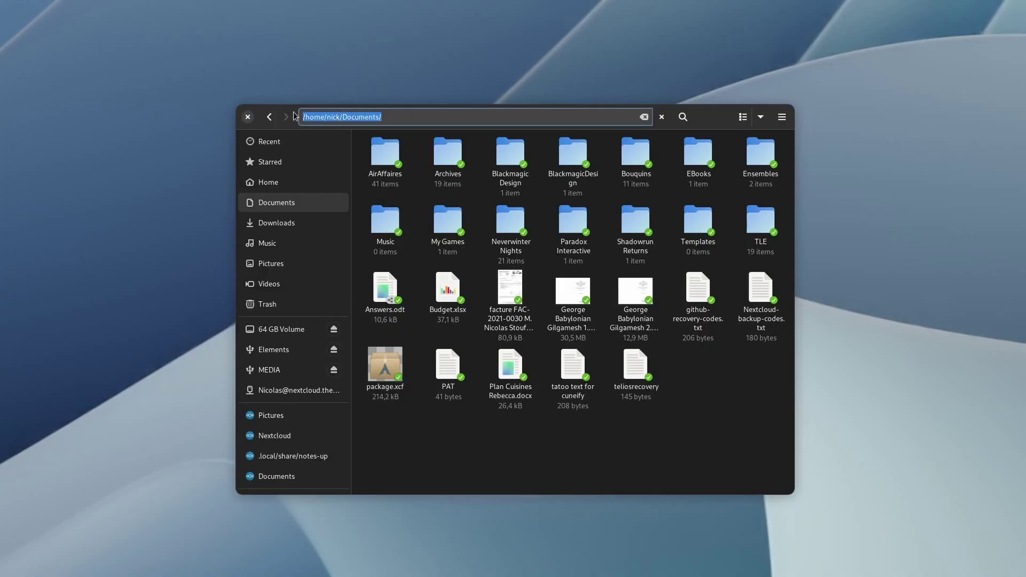
click(453, 113)
text(Archives/)
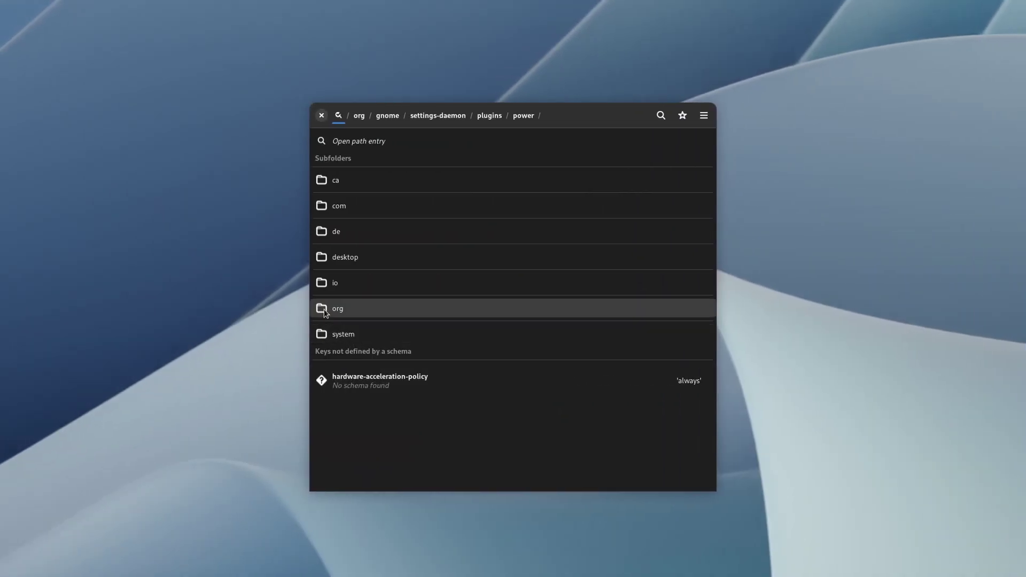
- Switch on always-use-location-entry under org/gnome/nautilus/preferences
click(324, 309)
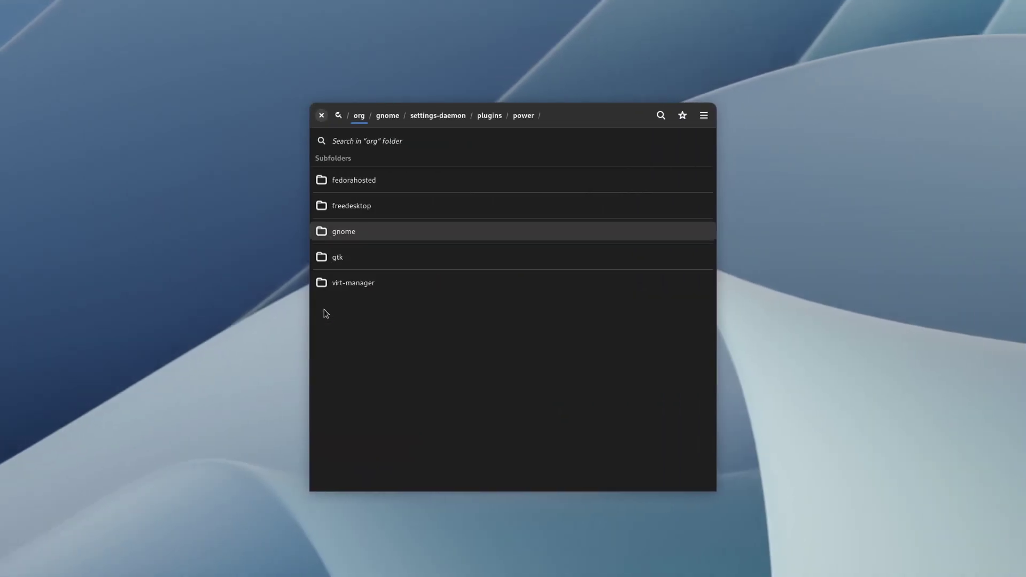
click(344, 235)
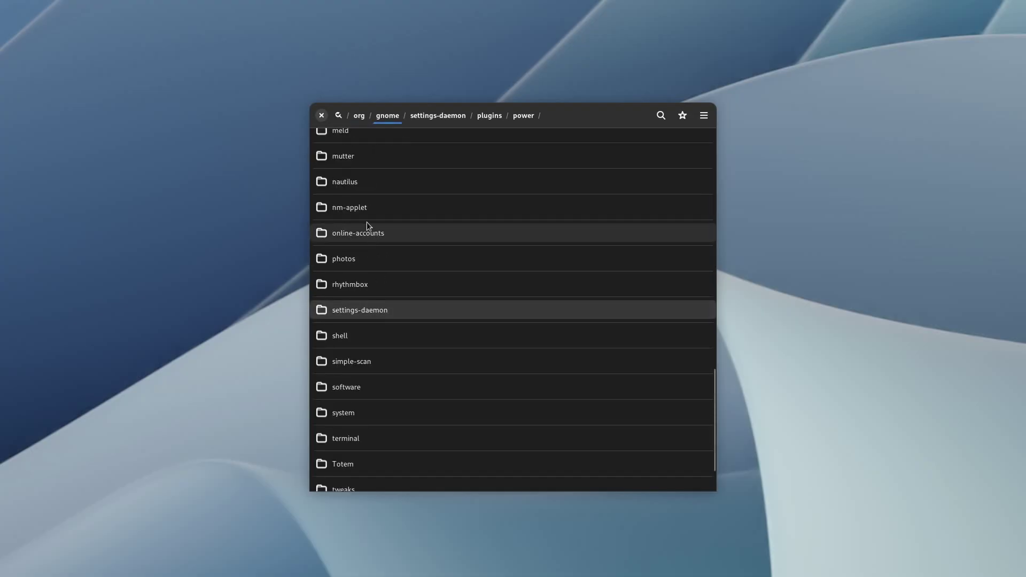
click(349, 185)
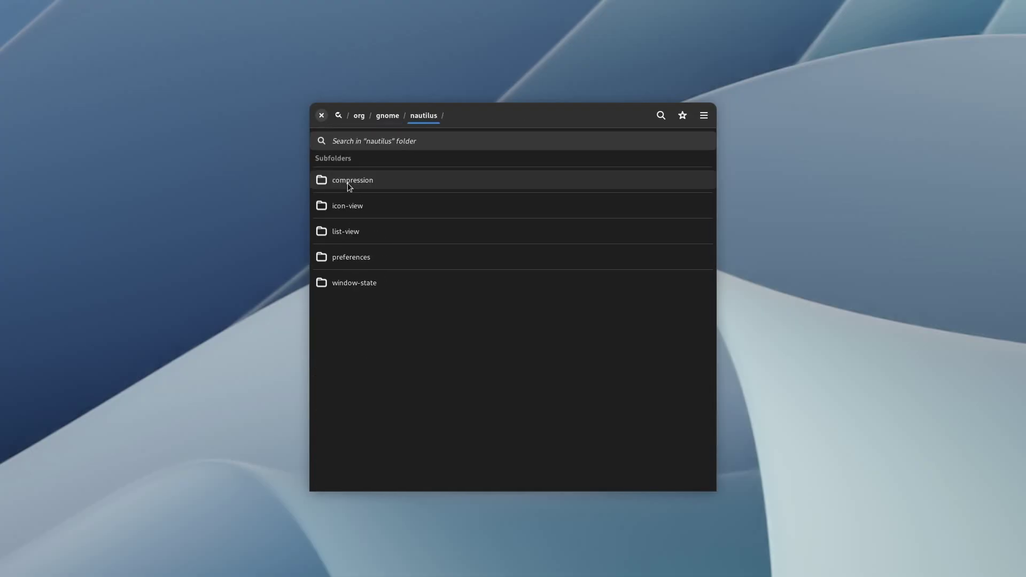
click(350, 258)
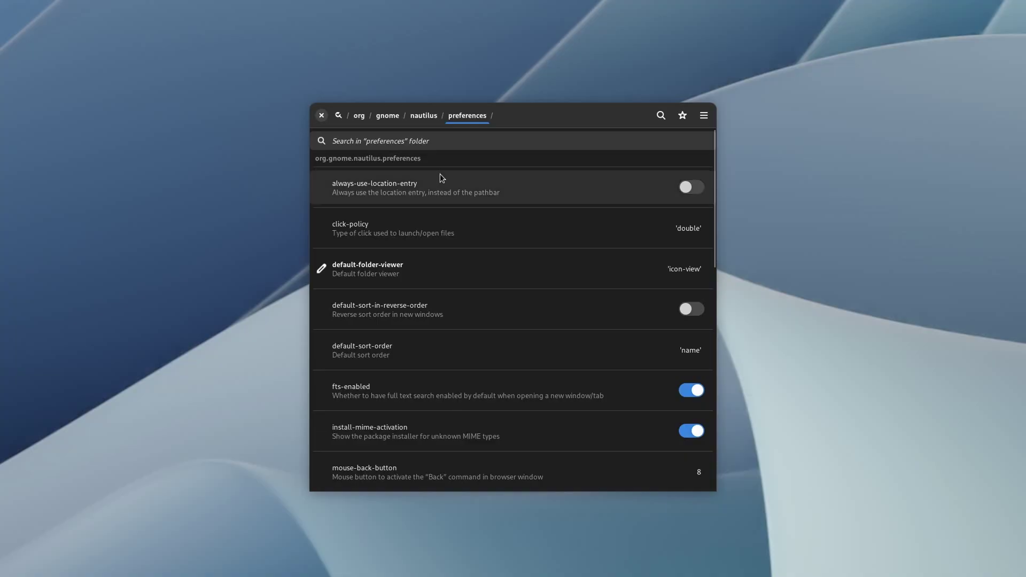
click(689, 188)
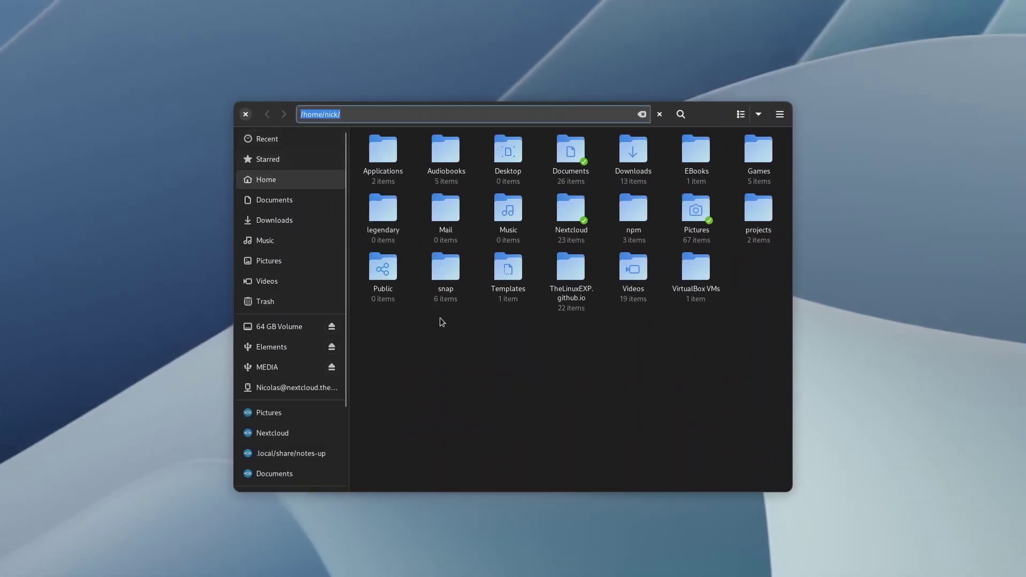
- Check the text path in Files by opening Documents/Archives/Administratif, then go to Nautilus compression settings
click(569, 155)
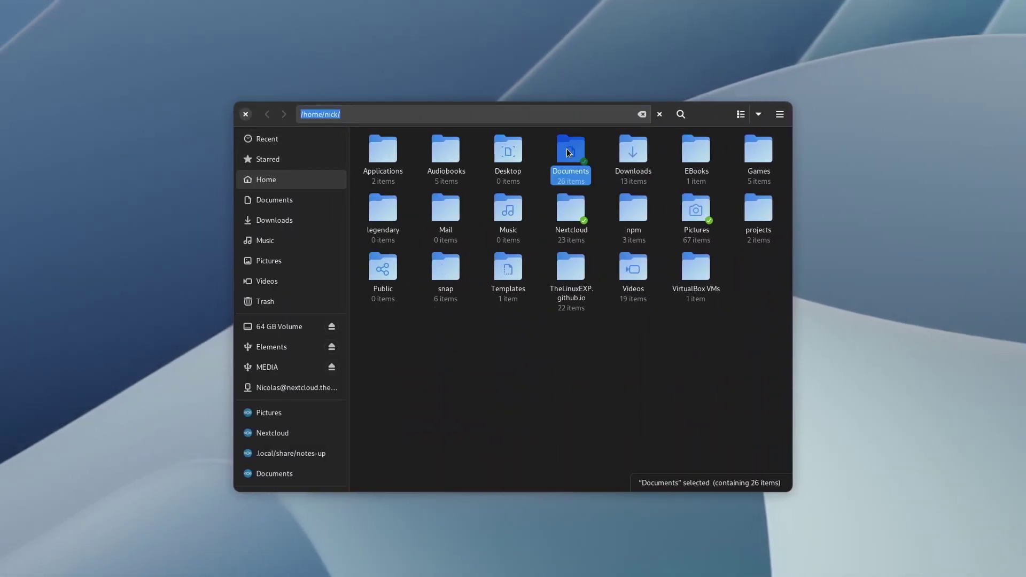
double_click(566, 149)
double_click(443, 156)
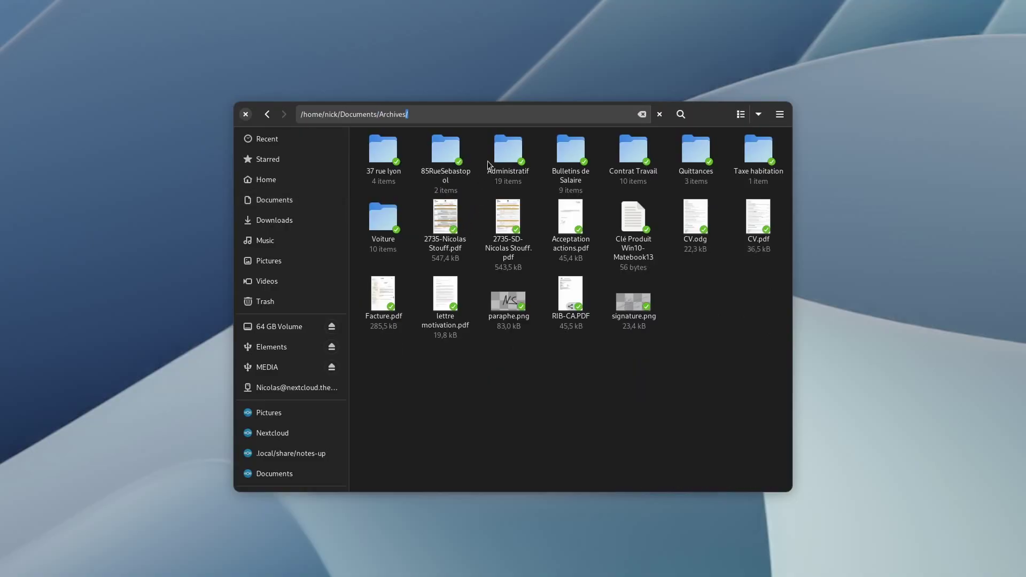
double_click(505, 155)
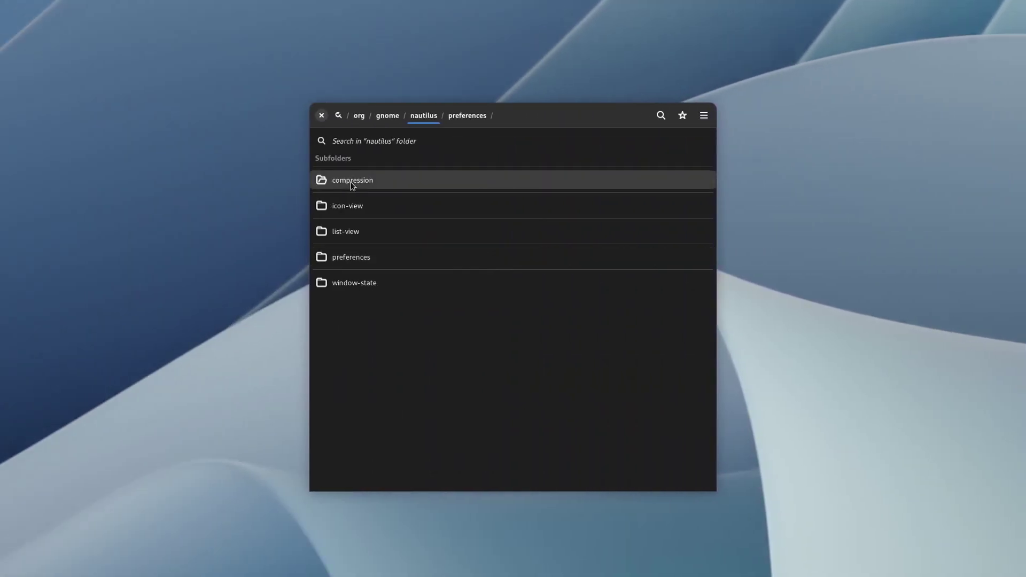
click(357, 179)
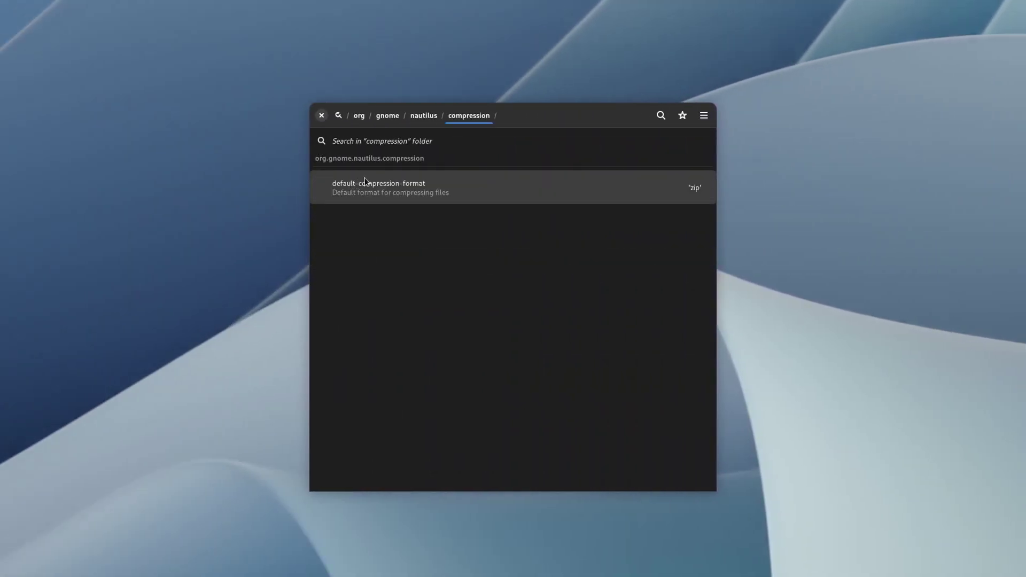
- Turn off Use default value for default-compression-format and open its custom format list
click(528, 193)
click(438, 291)
click(457, 315)
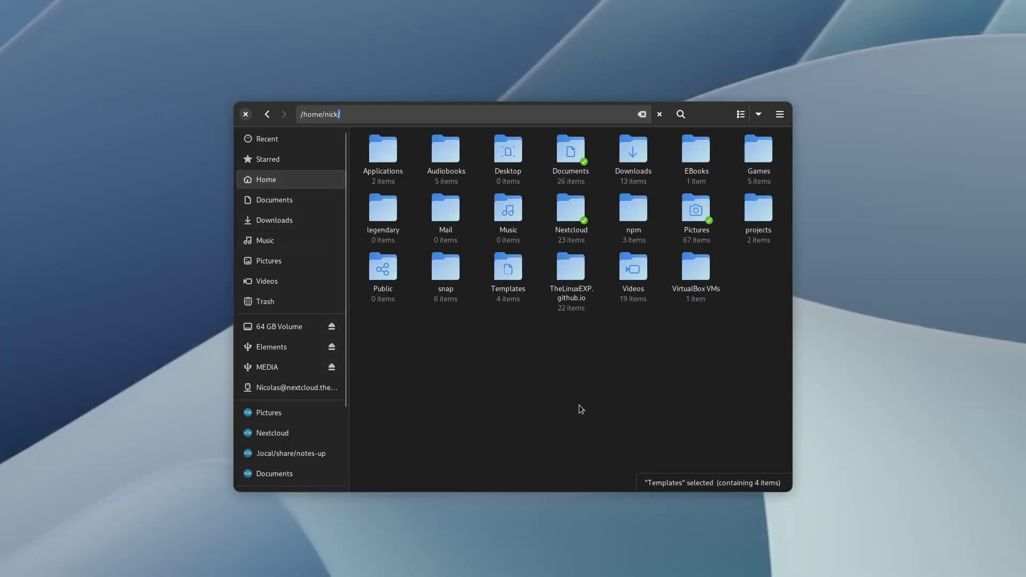
- Look at the New Document submenu in the Home folder's context menu without creating anything
right_click(421, 348)
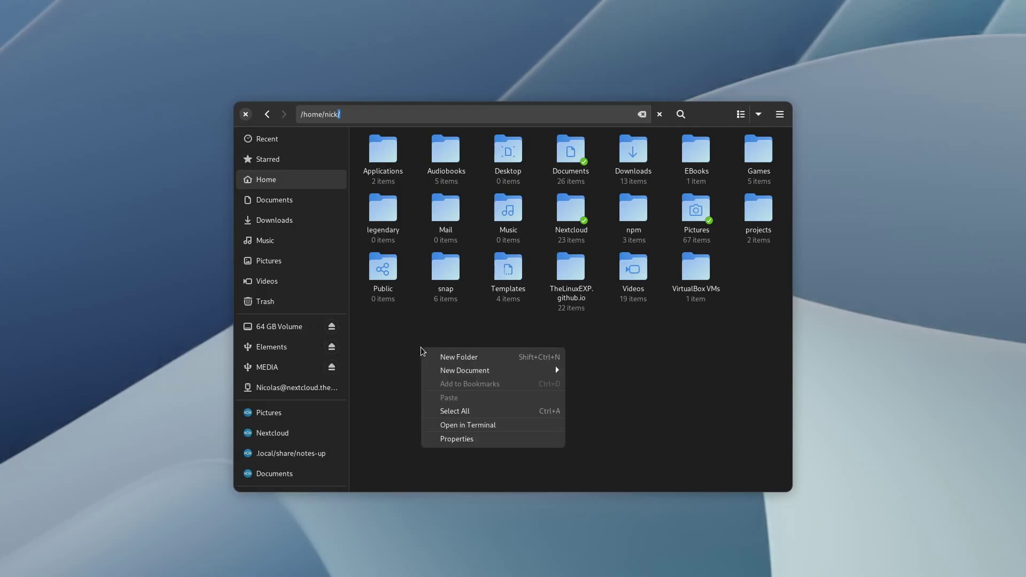
mouse_move(498, 375)
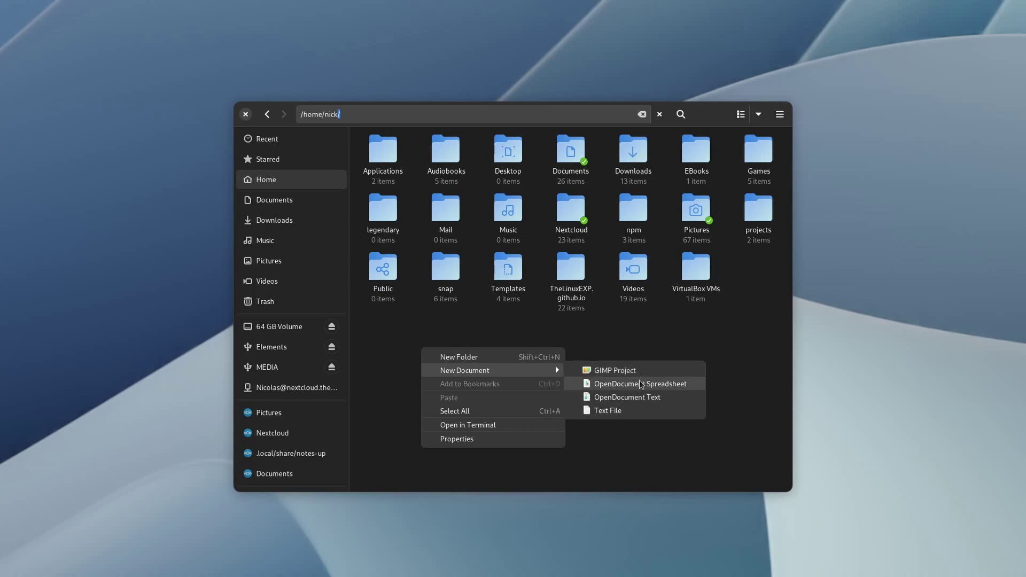
click(677, 341)
- Open the Templates folder and look through its four template files
click(511, 270)
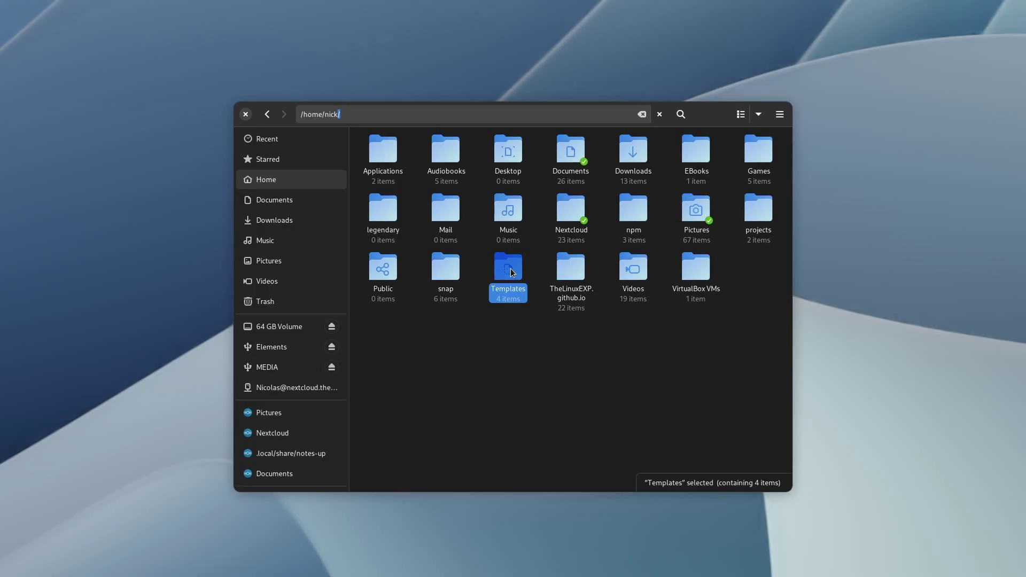
double_click(511, 268)
drag(380, 264, 375, 289)
click(374, 289)
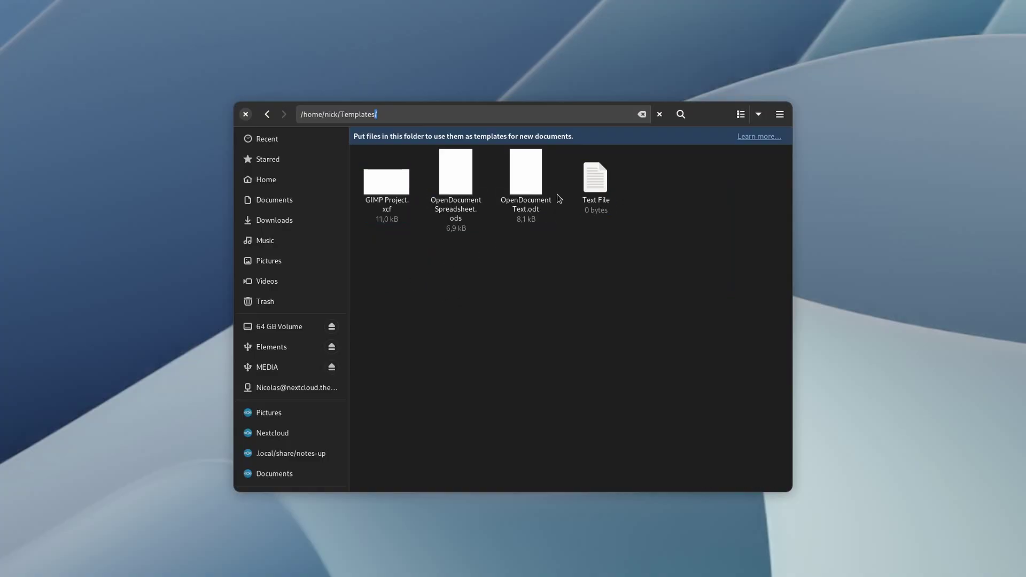
key(Left)
key(Left)
key(Left)
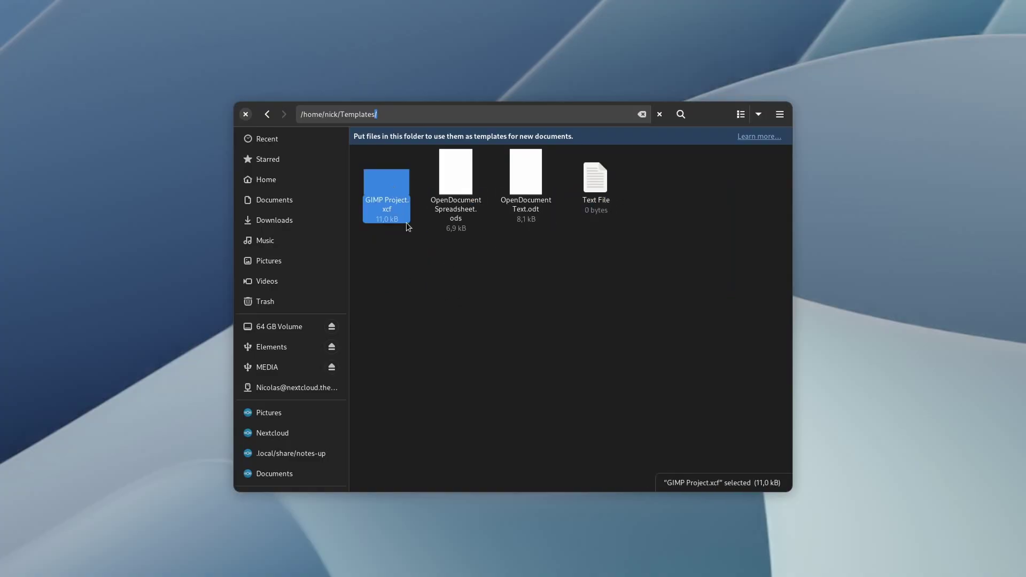
click(448, 291)
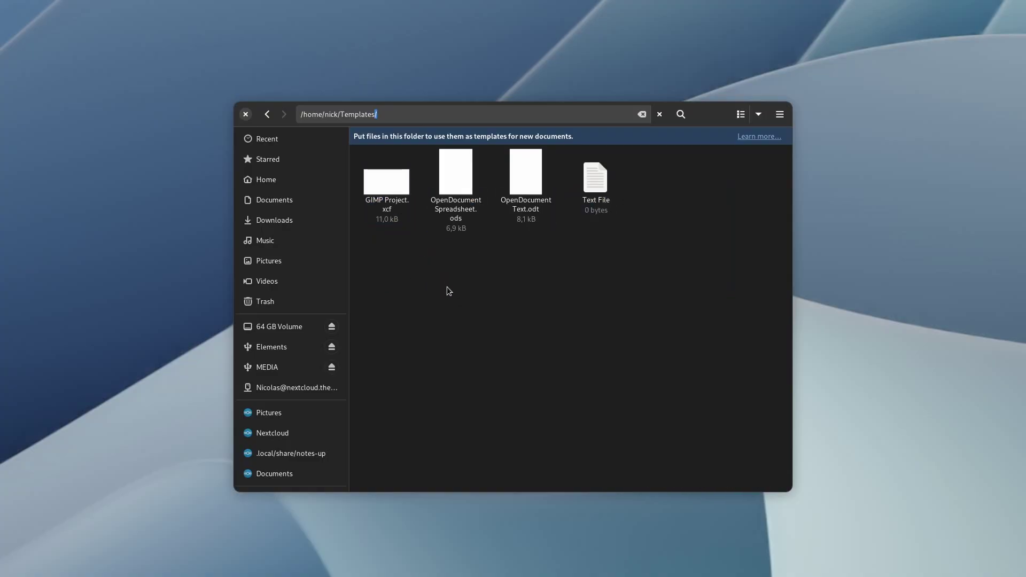
- Return to Home, open the Documents folder and bring up its context menu
click(267, 114)
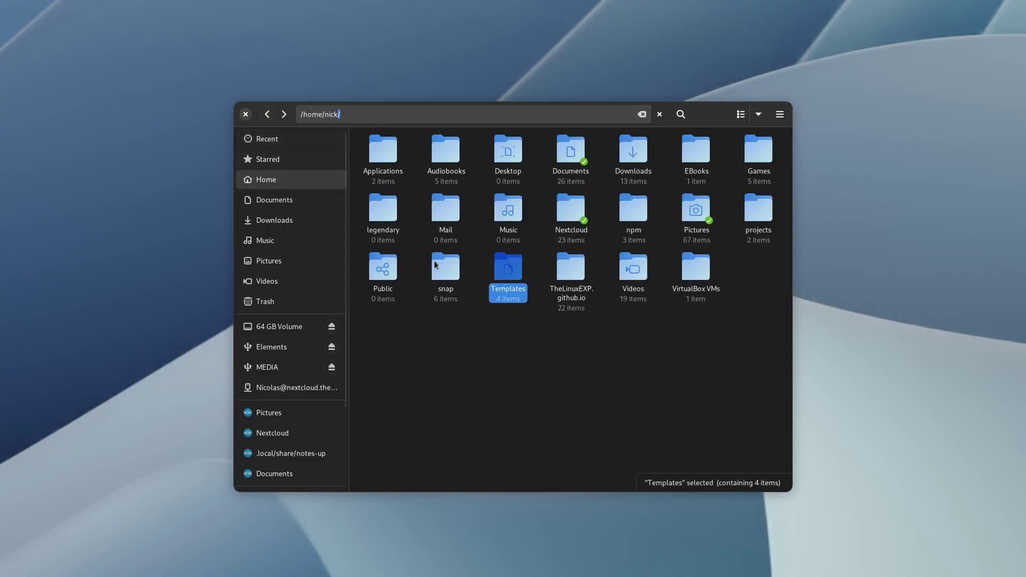
right_click(454, 342)
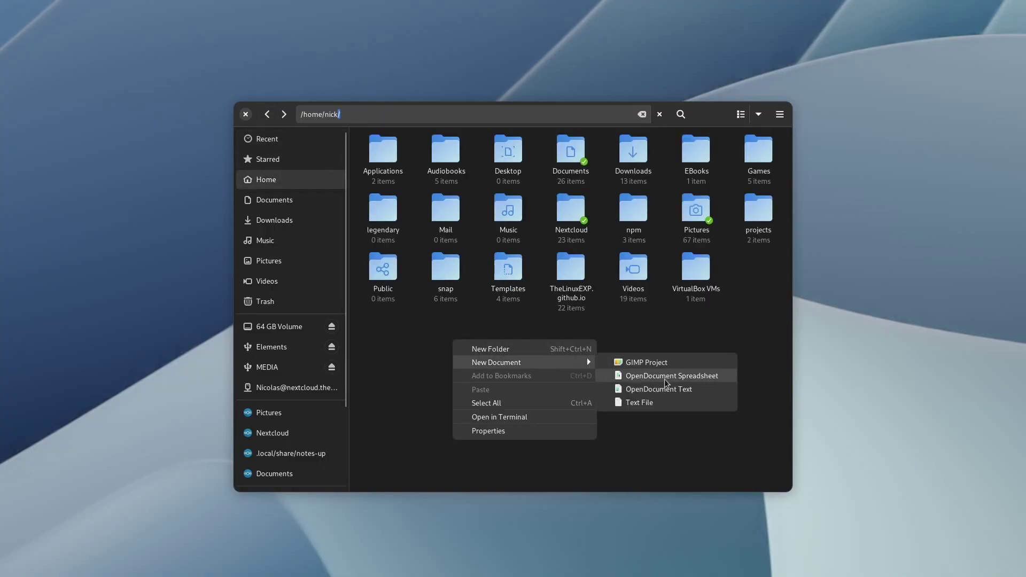
click(527, 187)
double_click(556, 155)
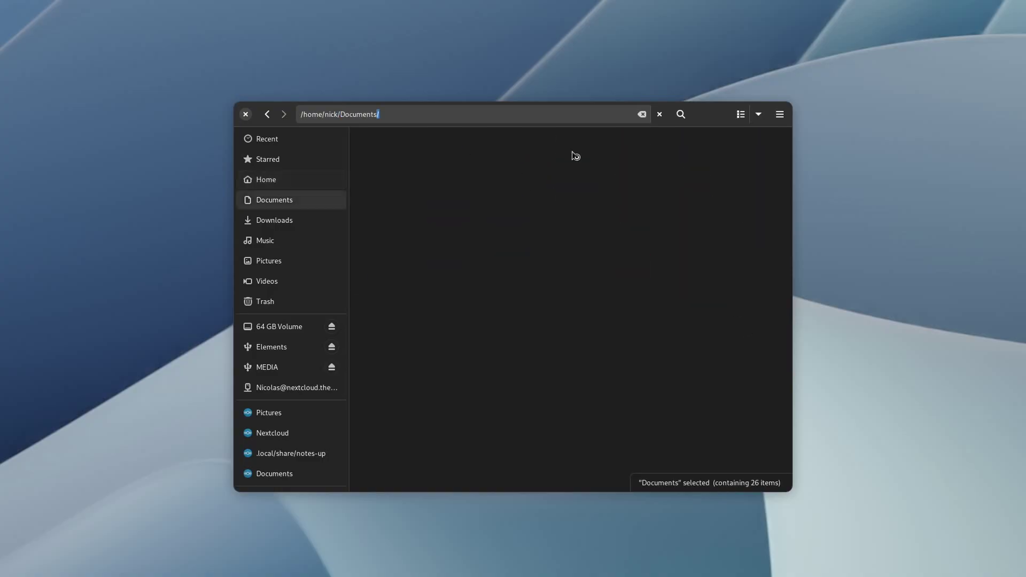
right_click(476, 435)
mouse_move(551, 457)
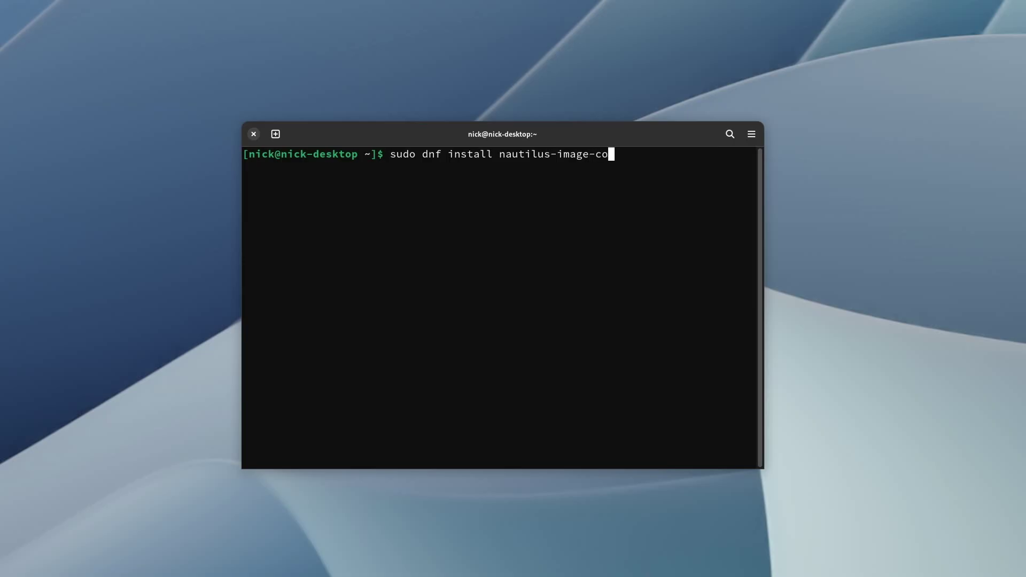
- Install nautilus-image-converter with sudo dnf, then quit Files with nautilus -q
key(Return)
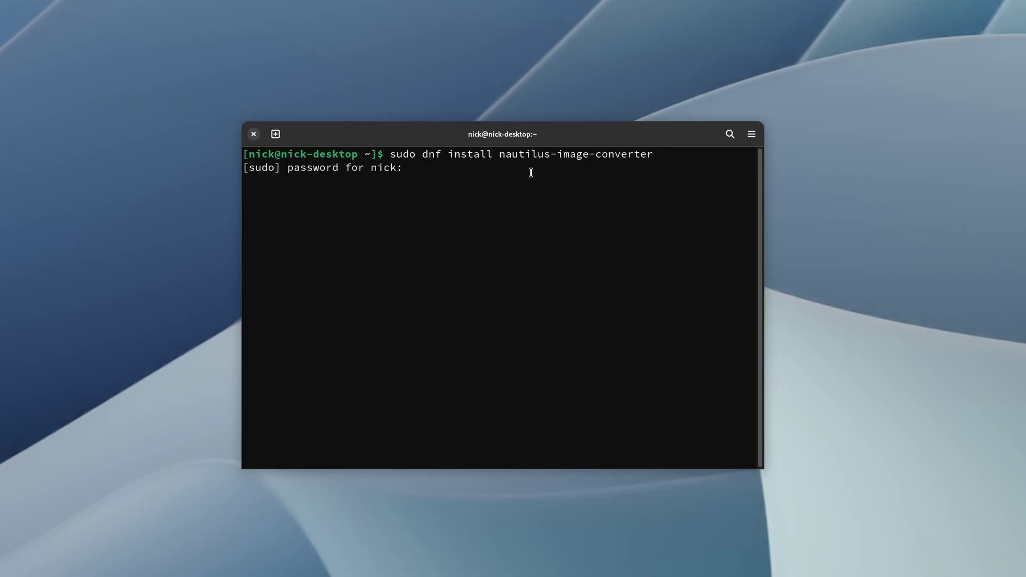
key(Return)
text(nautilus-q)
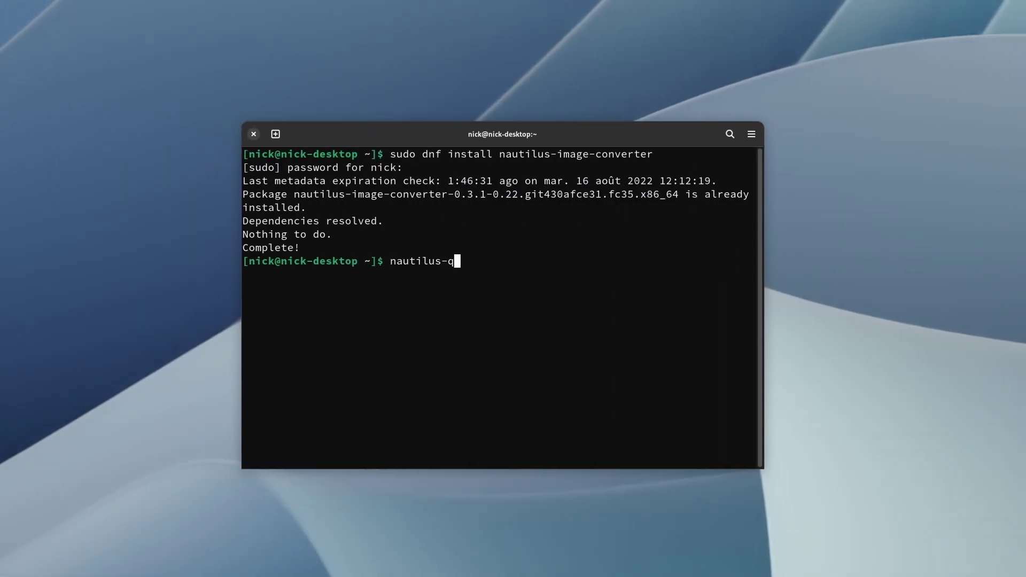
key(Return)
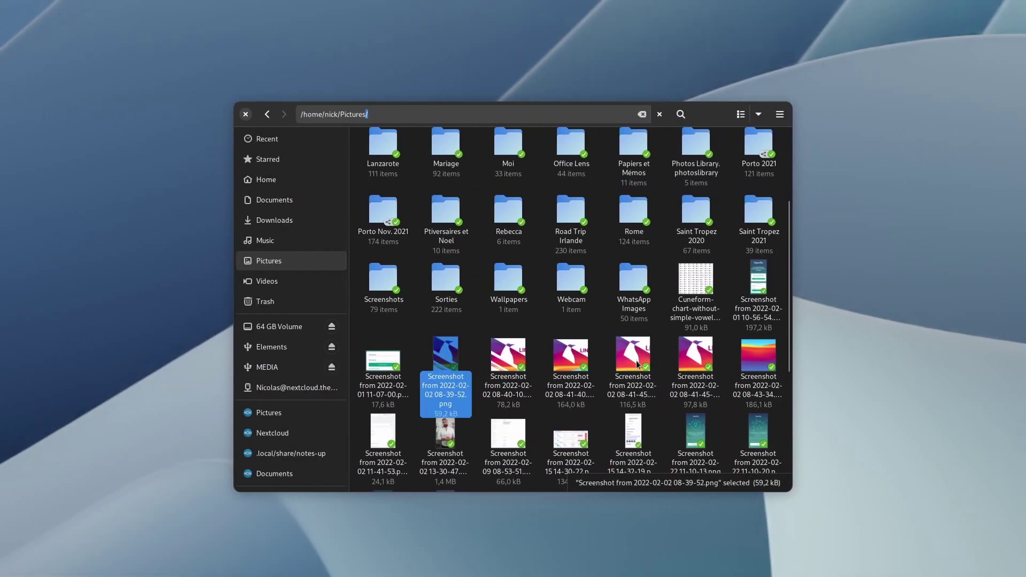
- Open Resize Images for the five selected screenshots in Pictures
shift+click(695, 356)
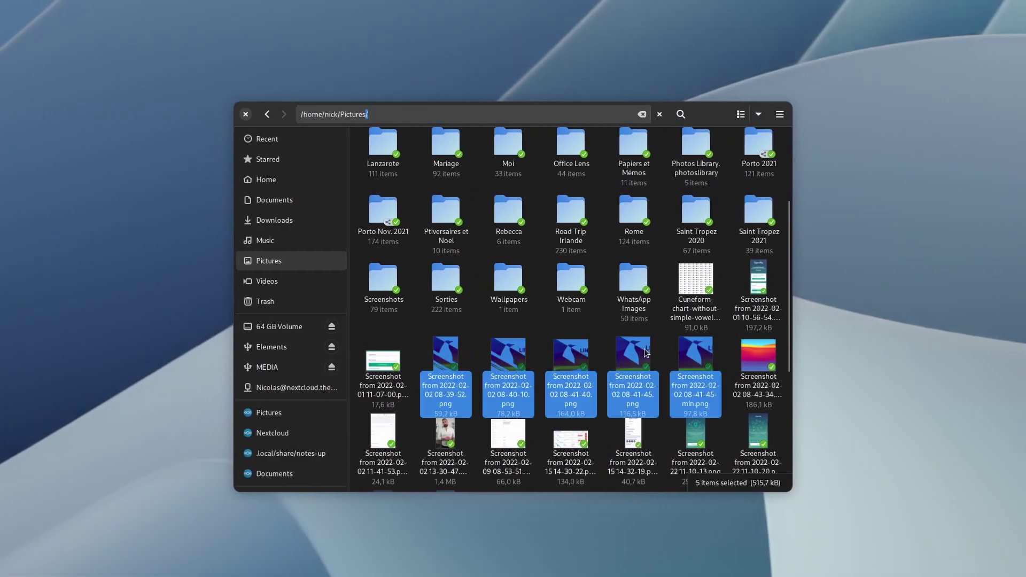
right_click(646, 354)
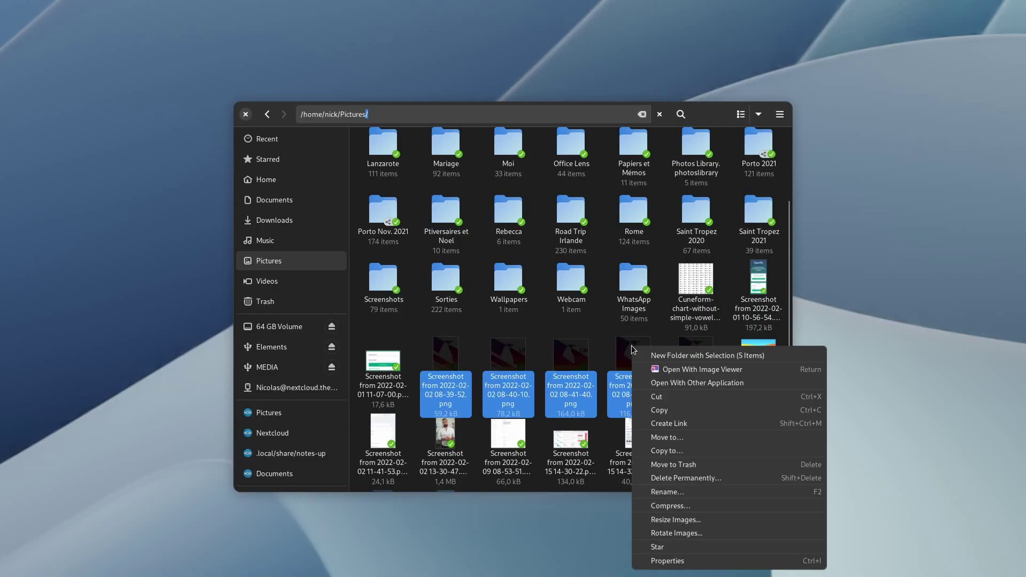
click(715, 520)
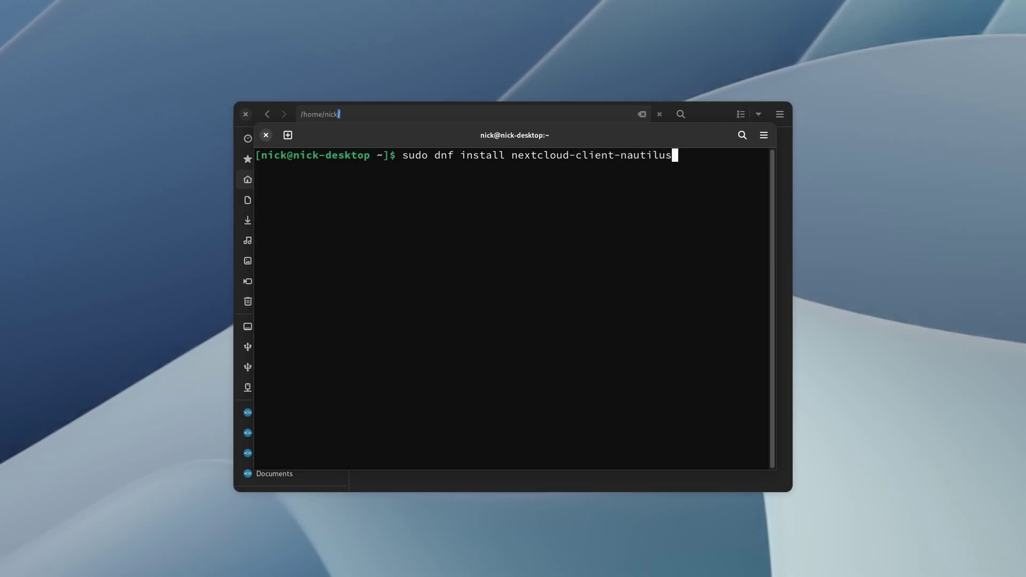
- Install nextcloud-client-nautilus and open Nextcloud Share options for the 'tatoo text for cuneify' file
key(Return)
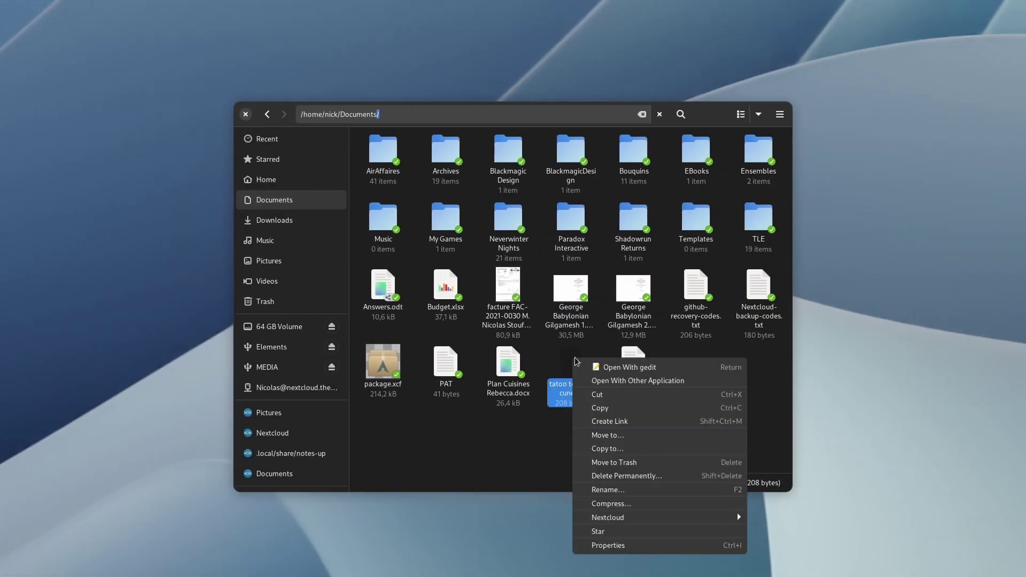
mouse_move(652, 520)
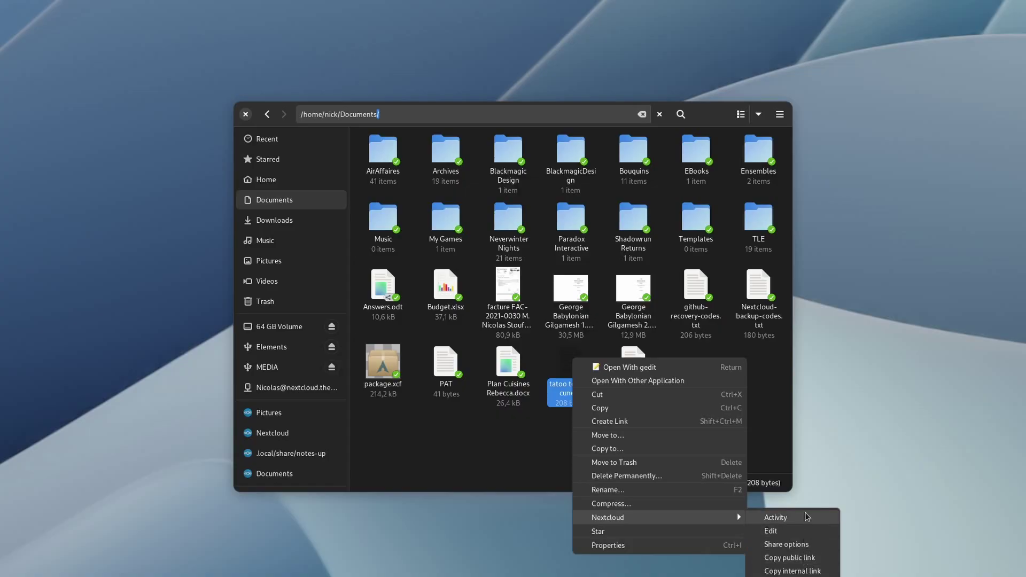
click(790, 544)
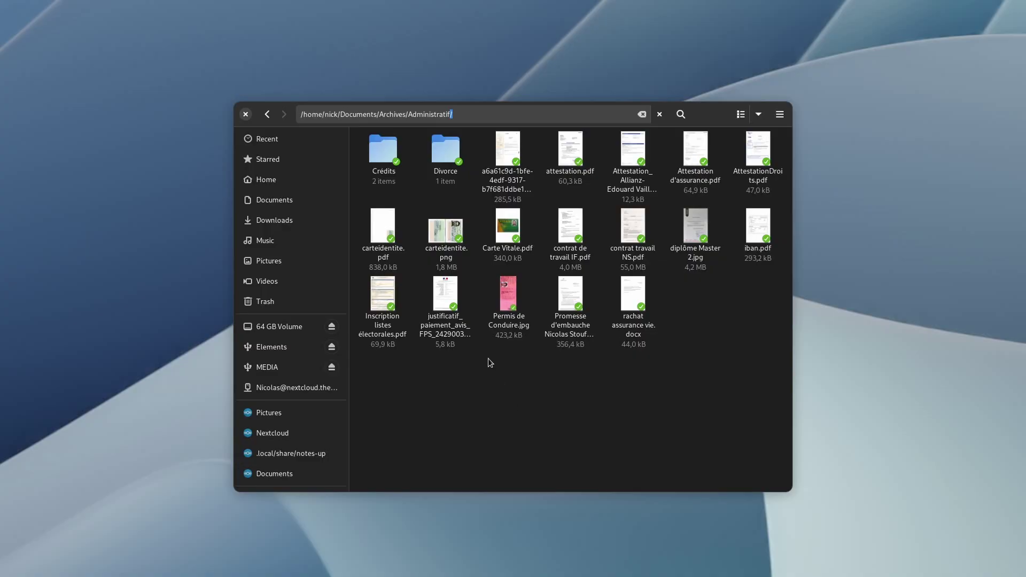
- Jump from Administratif back to the Home folder using the Back button's history list
right_click(267, 114)
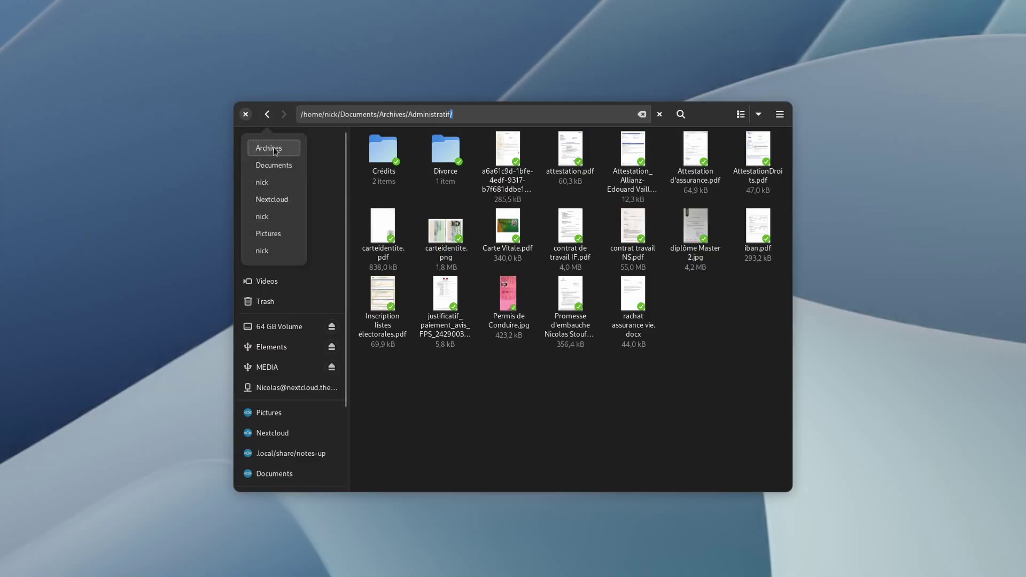
click(270, 200)
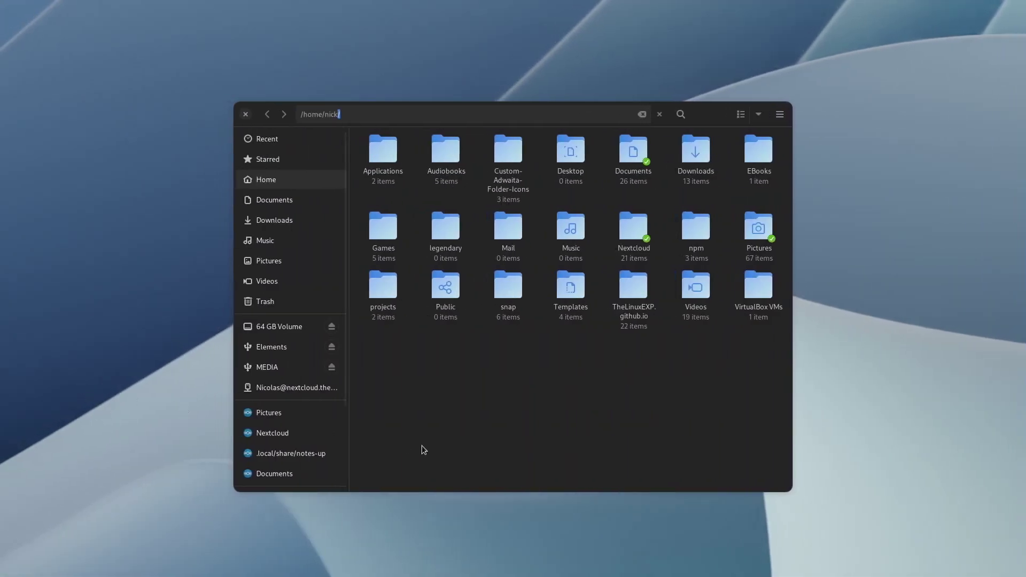
right_click(387, 154)
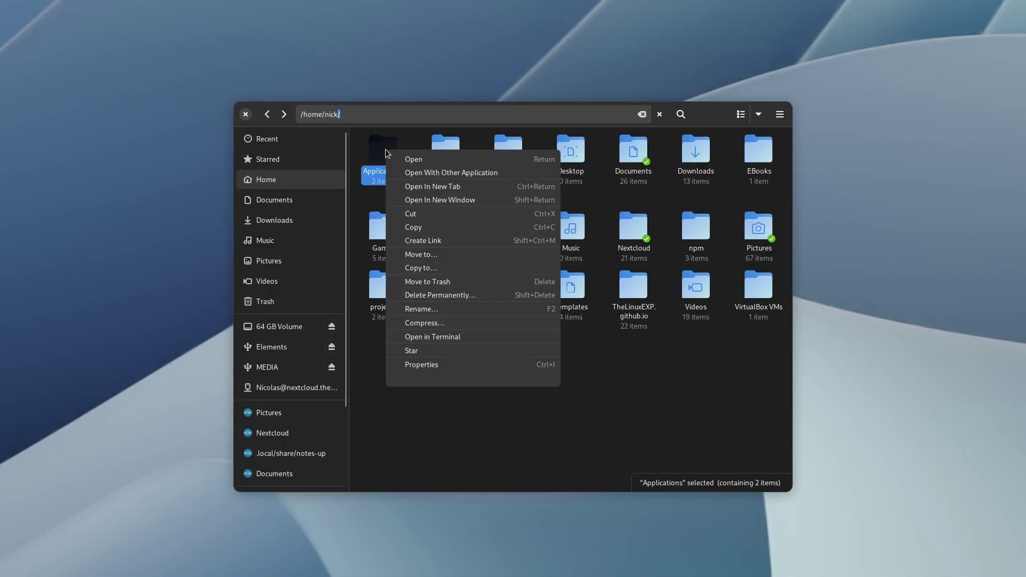
- Set the Applications folder icon to Custom-Adwaita-Folder-Icons/Icons/AppImage/default.png
click(422, 364)
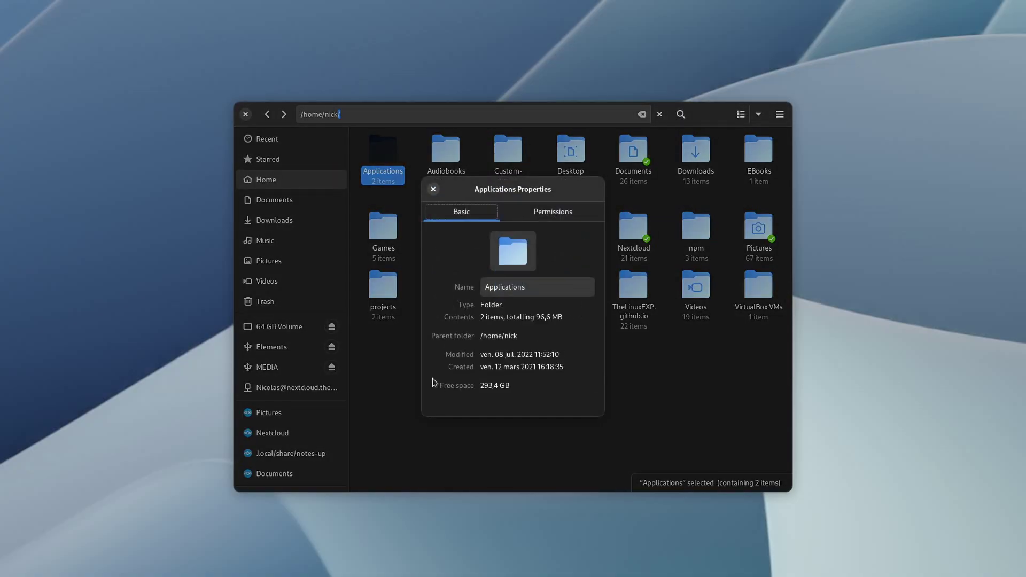
click(508, 252)
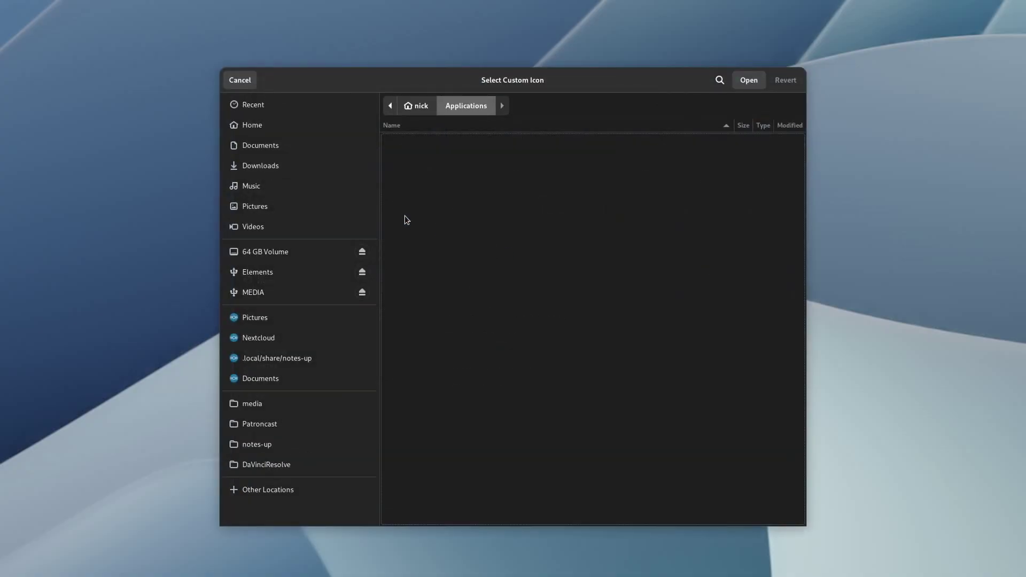
click(269, 127)
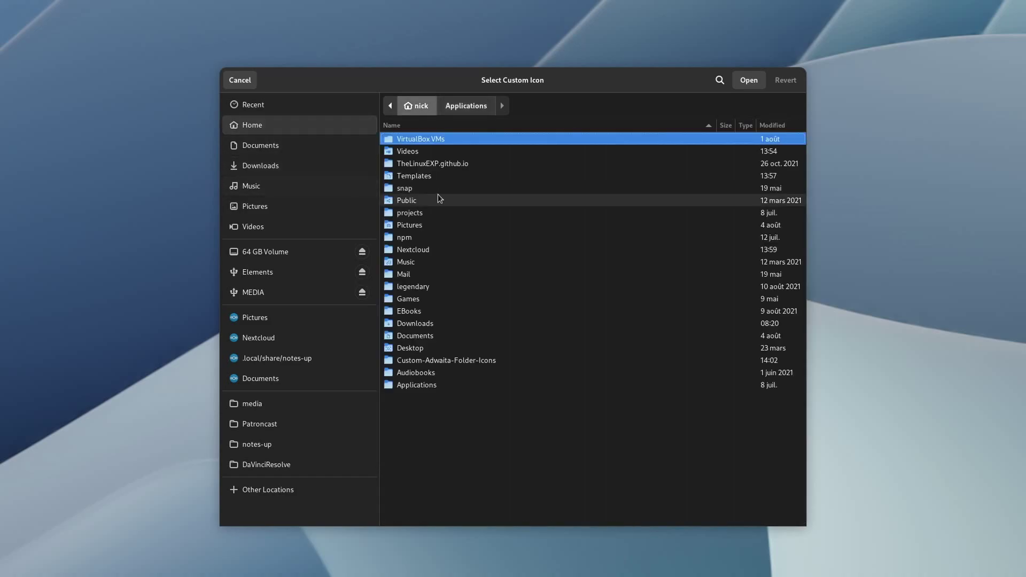
double_click(445, 360)
double_click(417, 138)
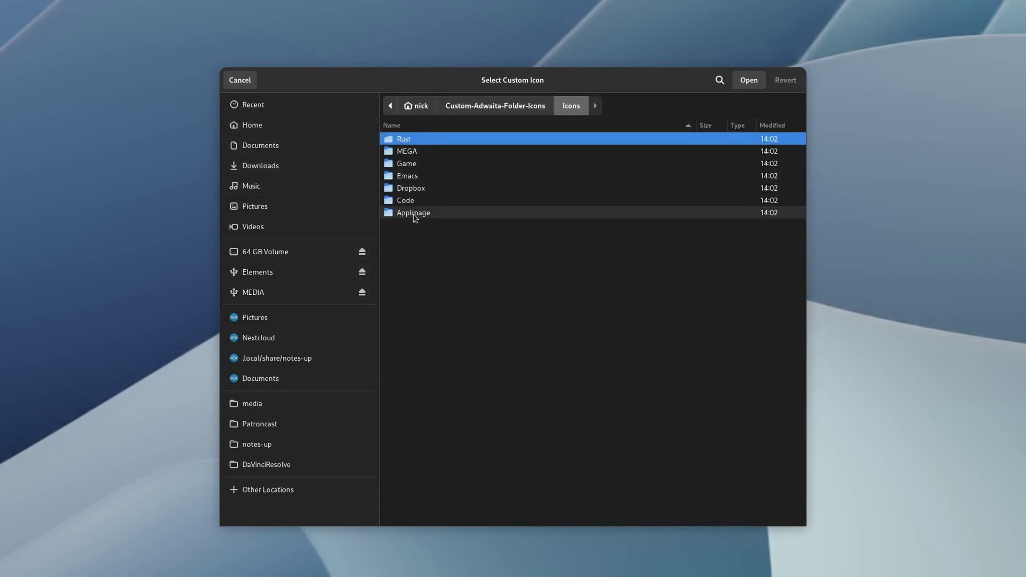
double_click(413, 214)
click(422, 152)
click(422, 164)
click(423, 151)
click(749, 80)
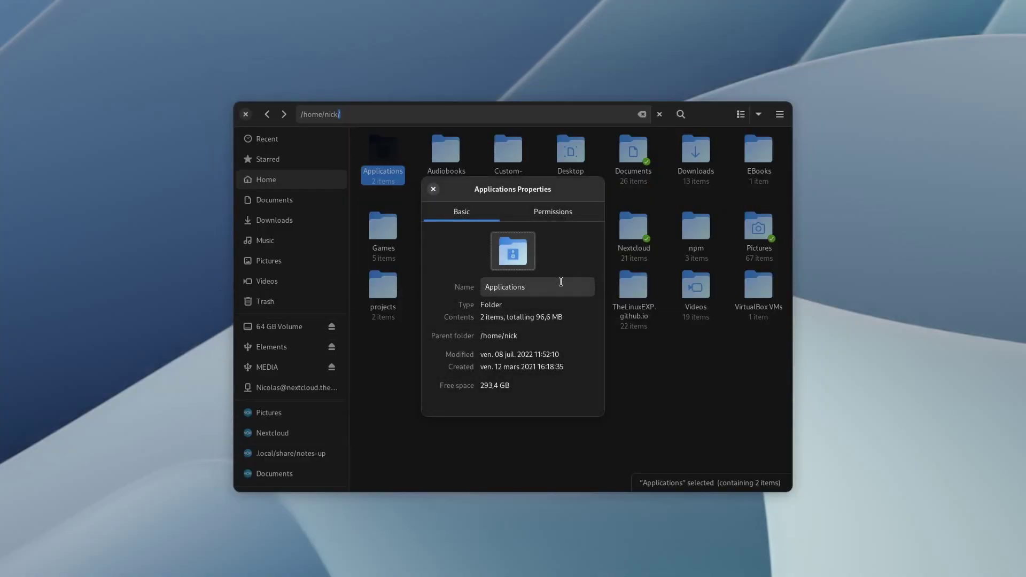
click(433, 190)
click(540, 422)
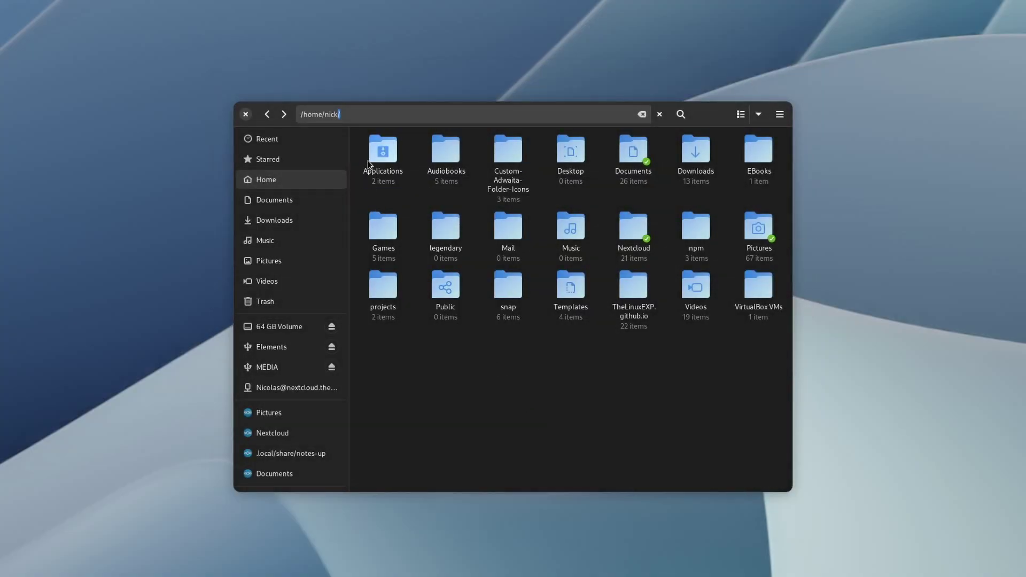
click(464, 358)
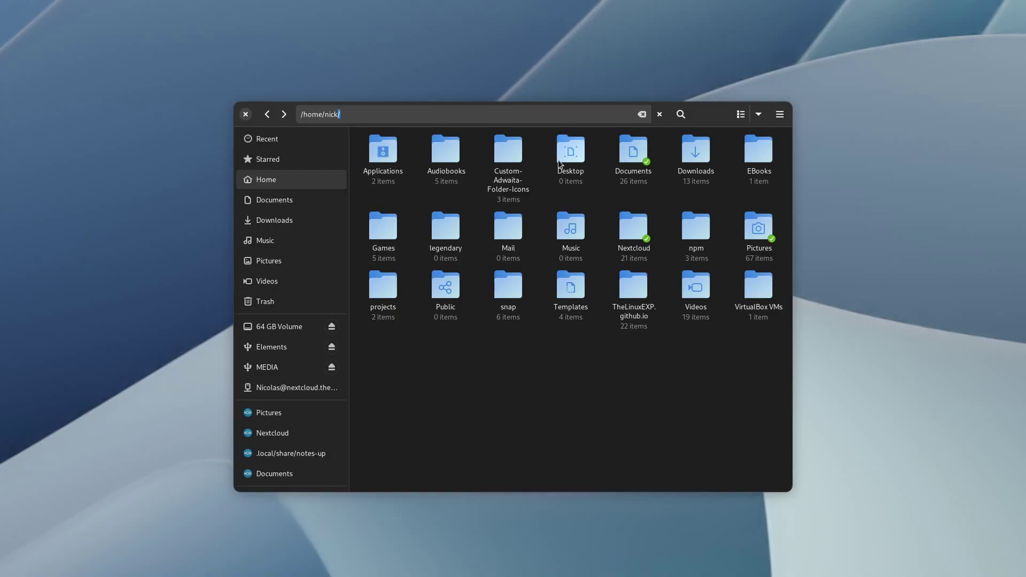
- Open EBooks Properties and browse the icon chooser to Custom-Adwaita-Folder-Icons/Icons
right_click(746, 159)
click(817, 376)
click(513, 250)
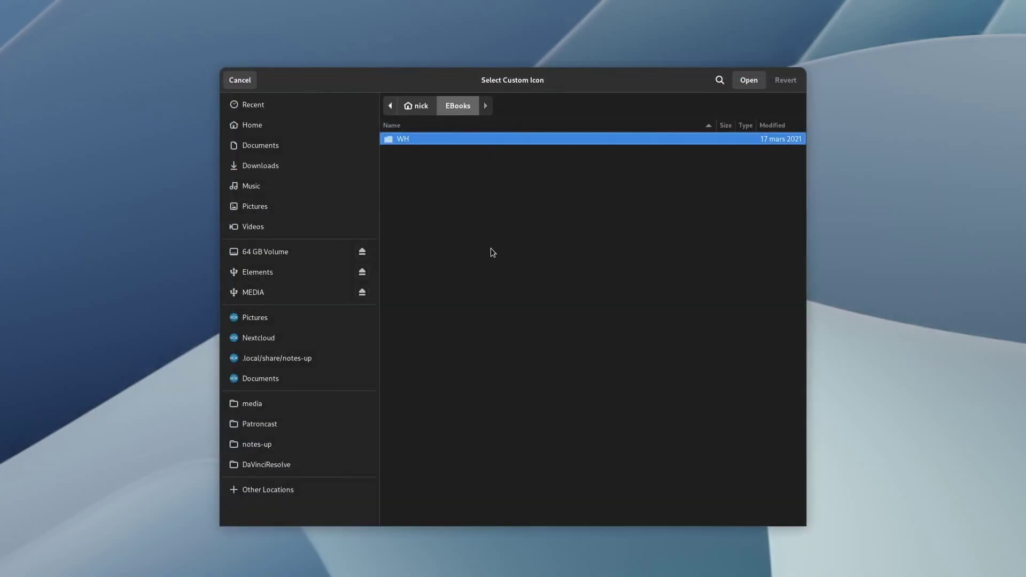
click(422, 109)
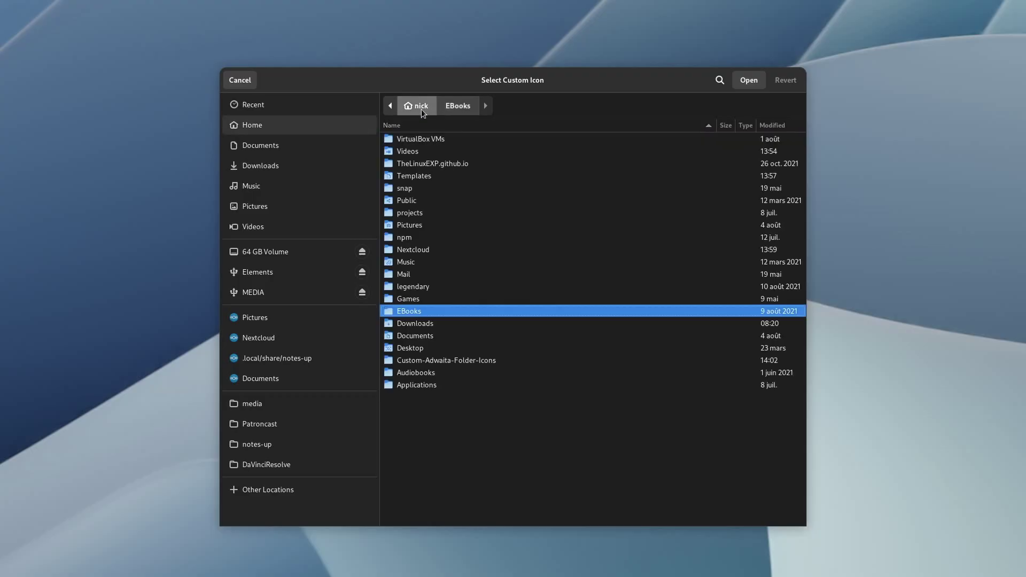
double_click(435, 369)
double_click(410, 141)
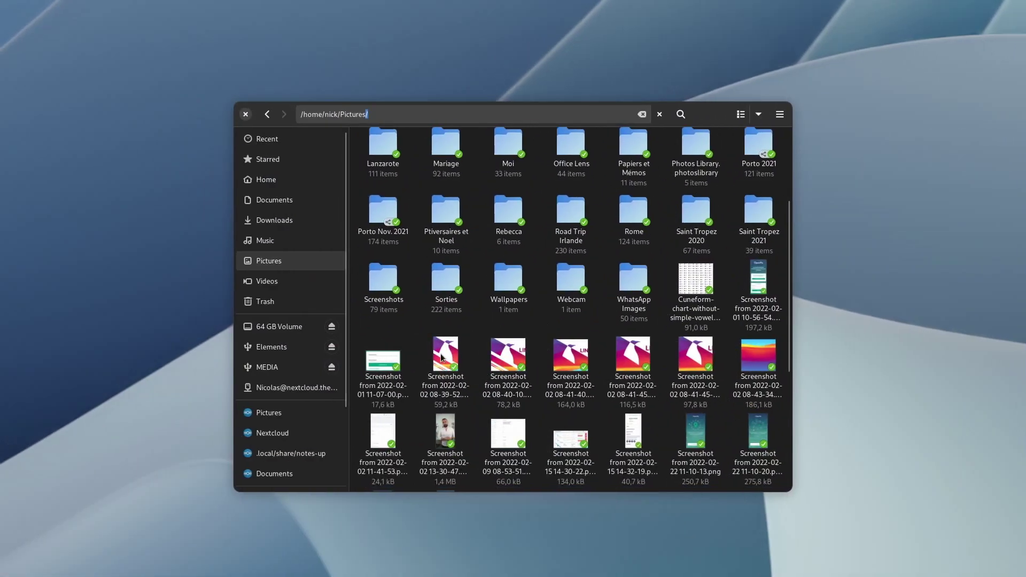
- Quick-preview the 08-39-52 screenshot, step through neighbouring screenshots, then switch to Documents
click(442, 357)
key(space)
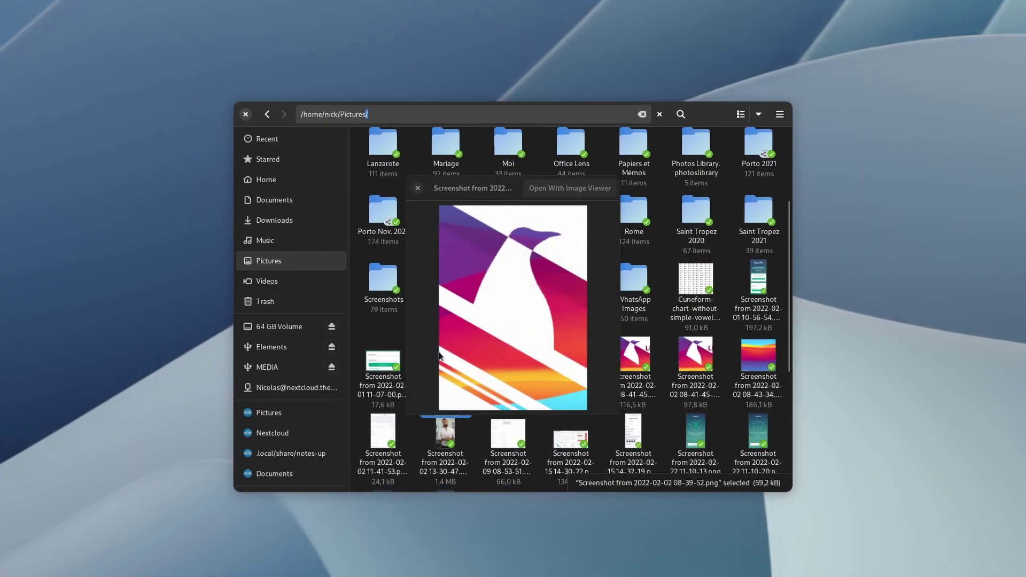
key(Right)
key(Right)
key(Right)
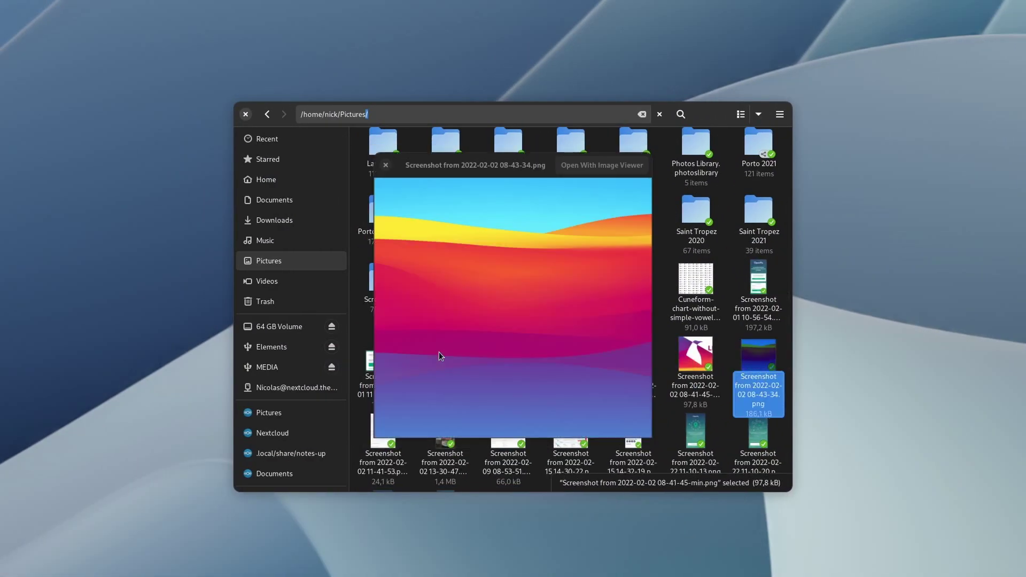
key(Right)
key(Left)
key(Left)
key(Left)
key(Left)
key(Left)
key(Left)
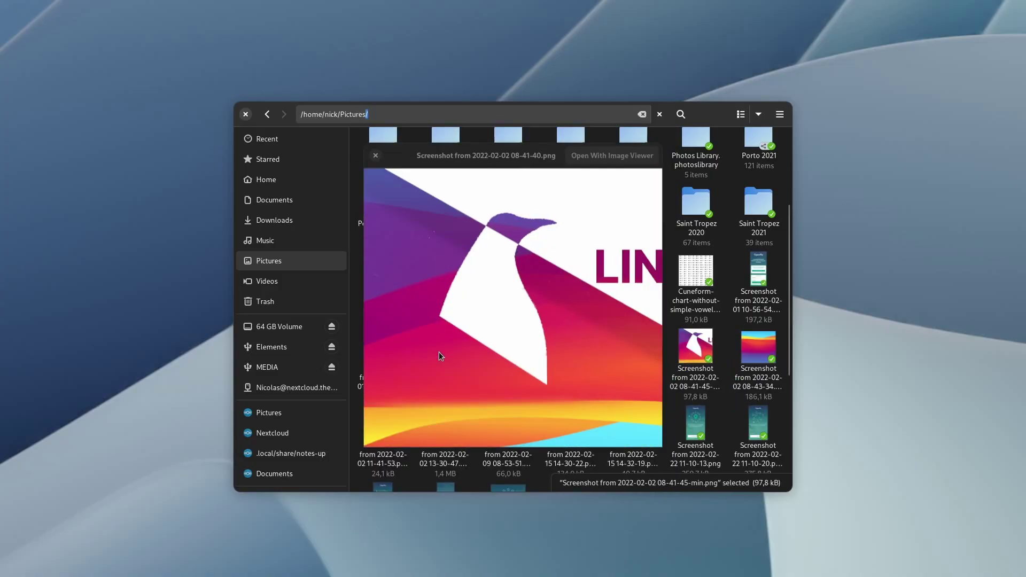
key(space)
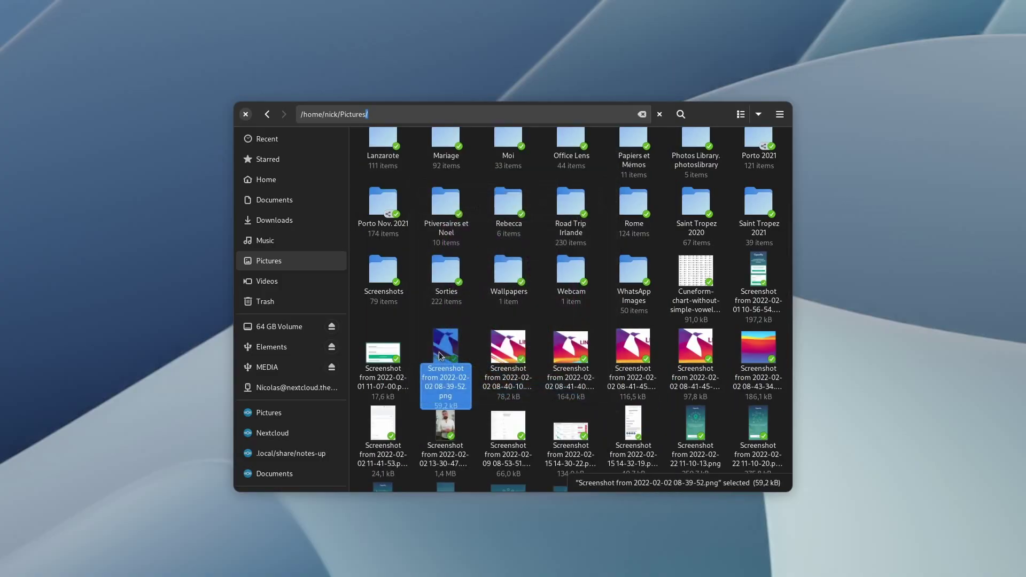
click(294, 200)
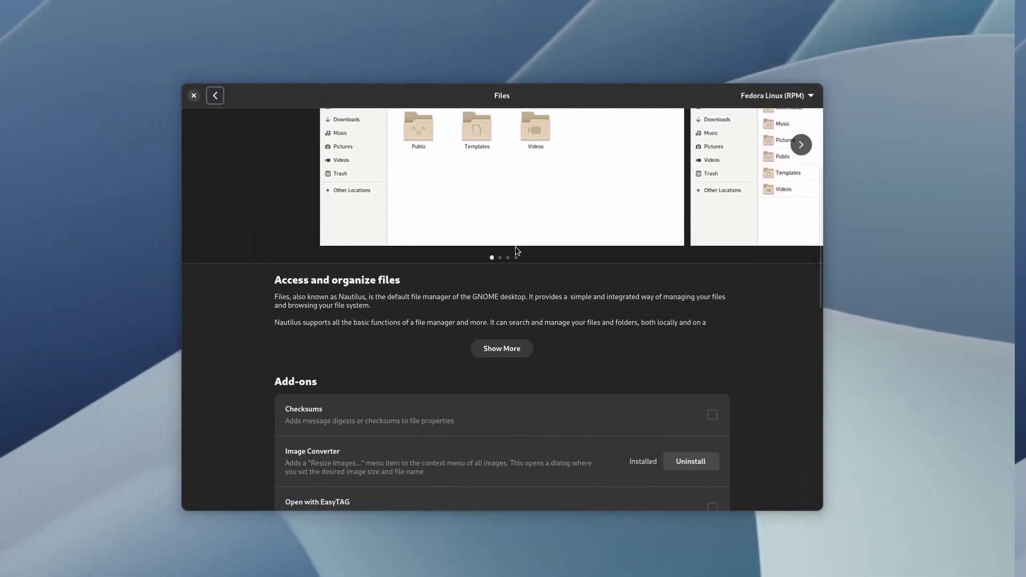
- Review the Sushi add-on among the Files add-ons, then open the DeskMini UM350 folder in Videos
scroll(516, 246, down, 3)
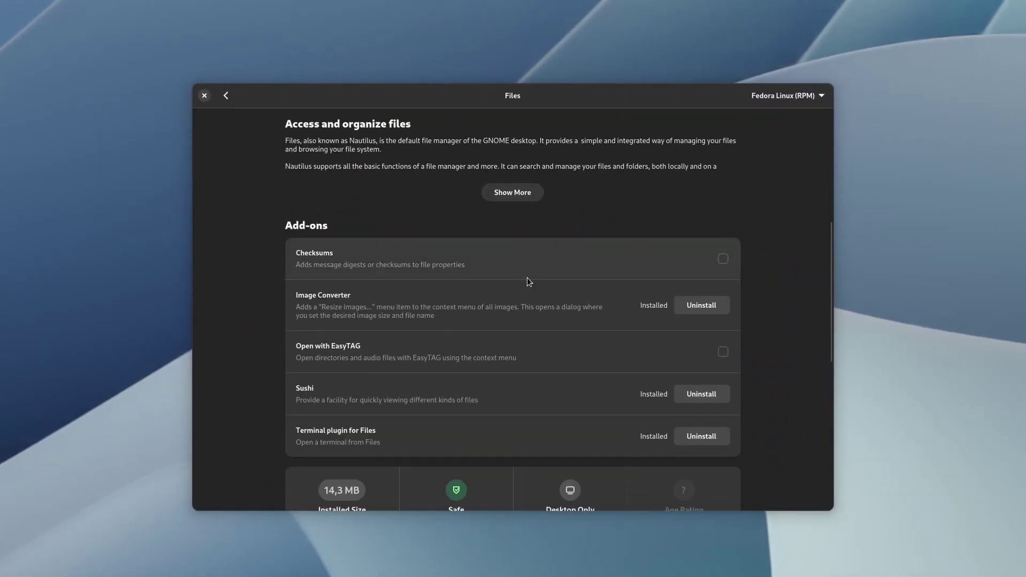
click(442, 403)
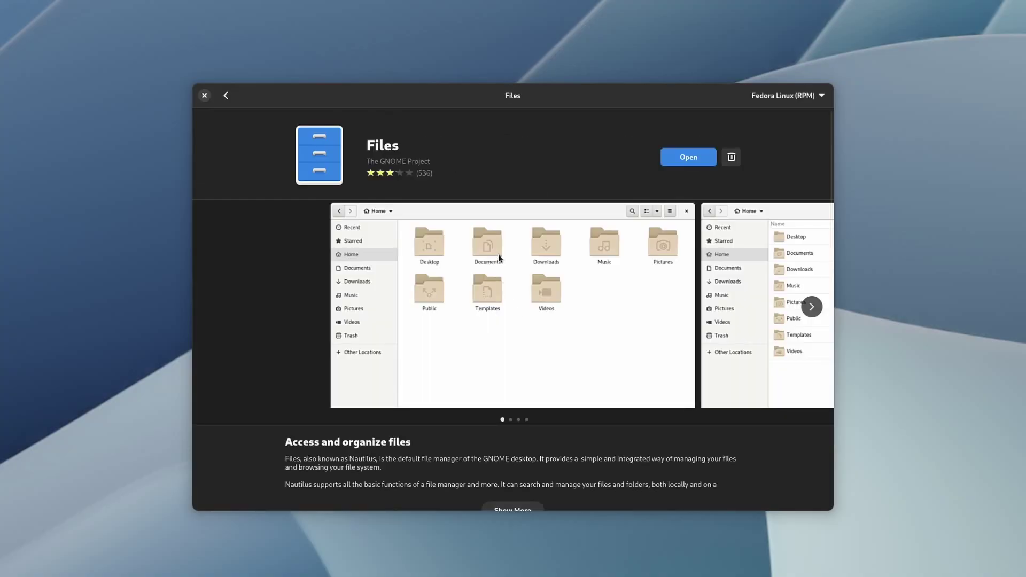
drag(832, 122, 834, 251)
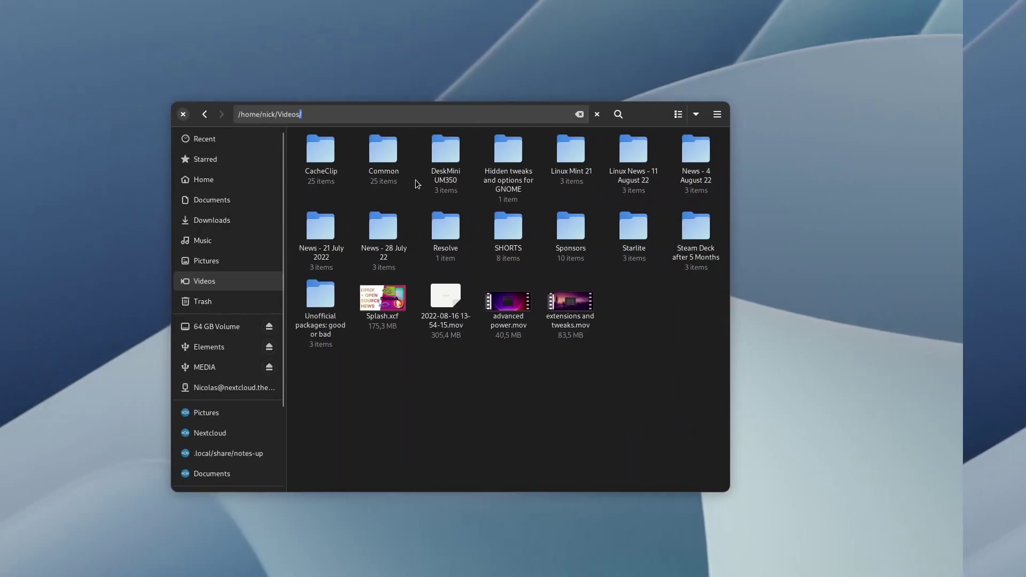
double_click(508, 155)
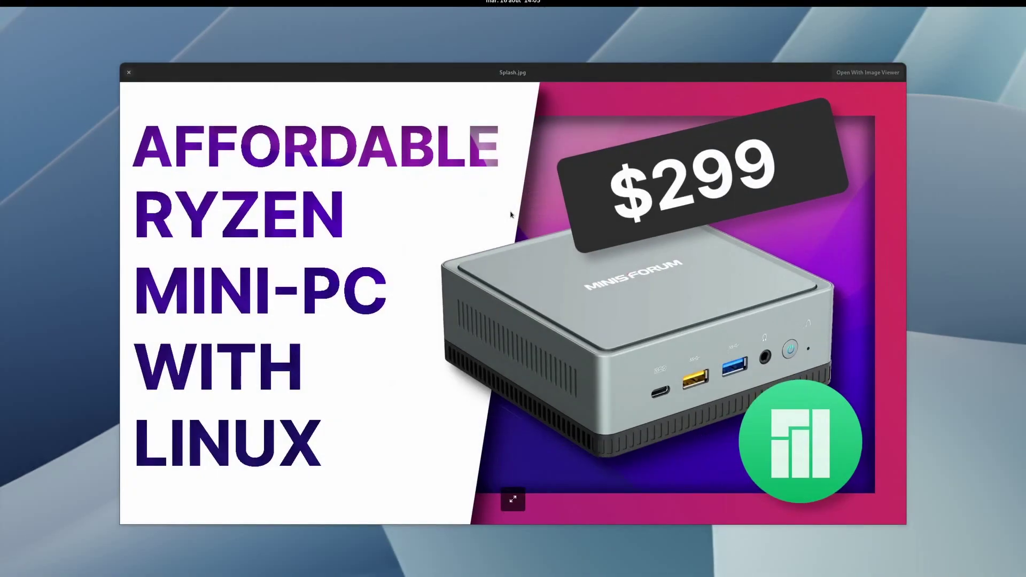
- Close the Splash.jpg preview, open Sources, and quick-preview the 12-32-04 and 12-48-43 screenshots
key(space)
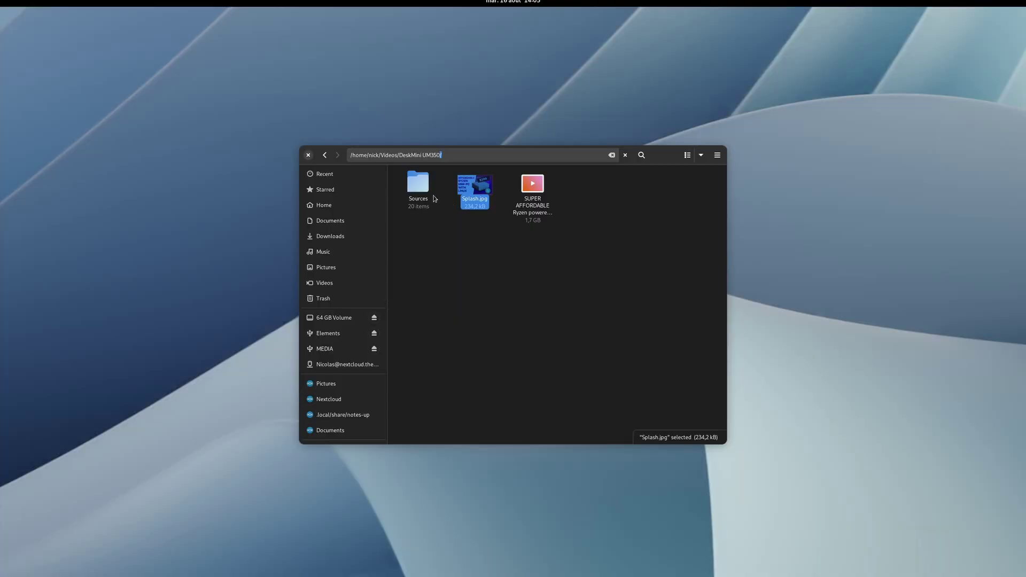
double_click(418, 185)
click(557, 271)
key(space)
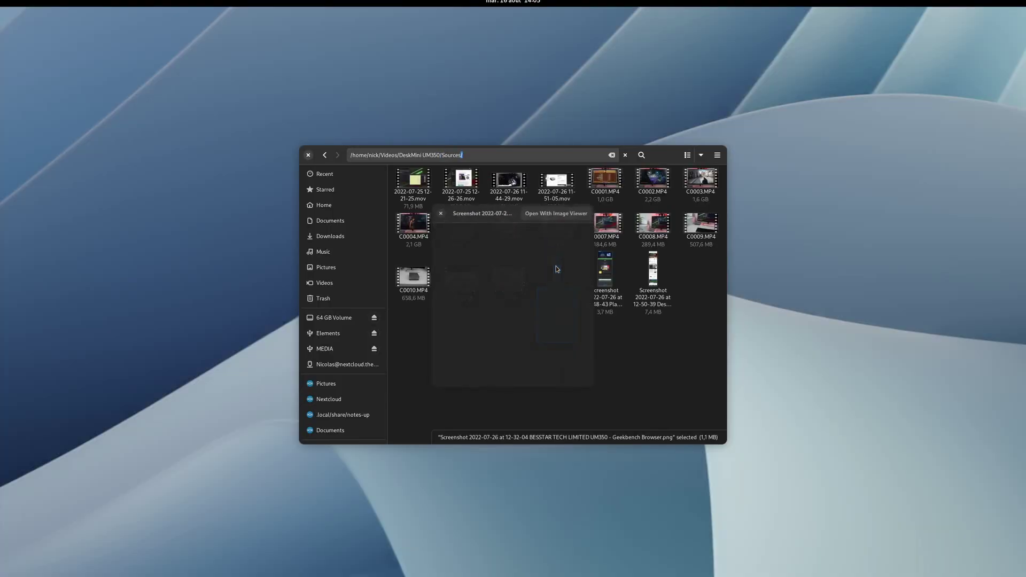
key(space)
click(602, 267)
key(space)
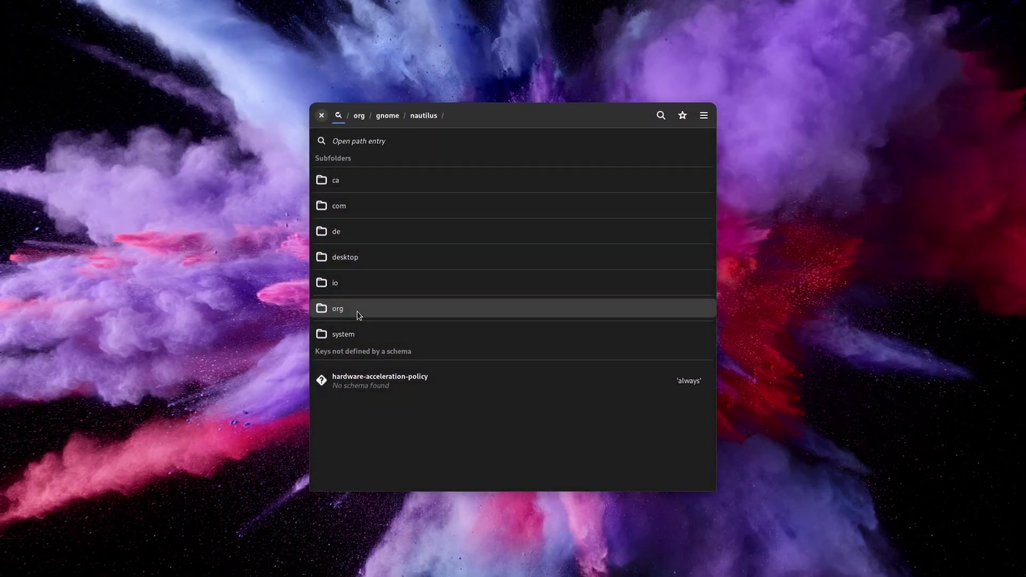
- Give /org/gnome/settings-daemon/plugins/media-keys/volume-step a custom value of 5 and apply it
click(340, 311)
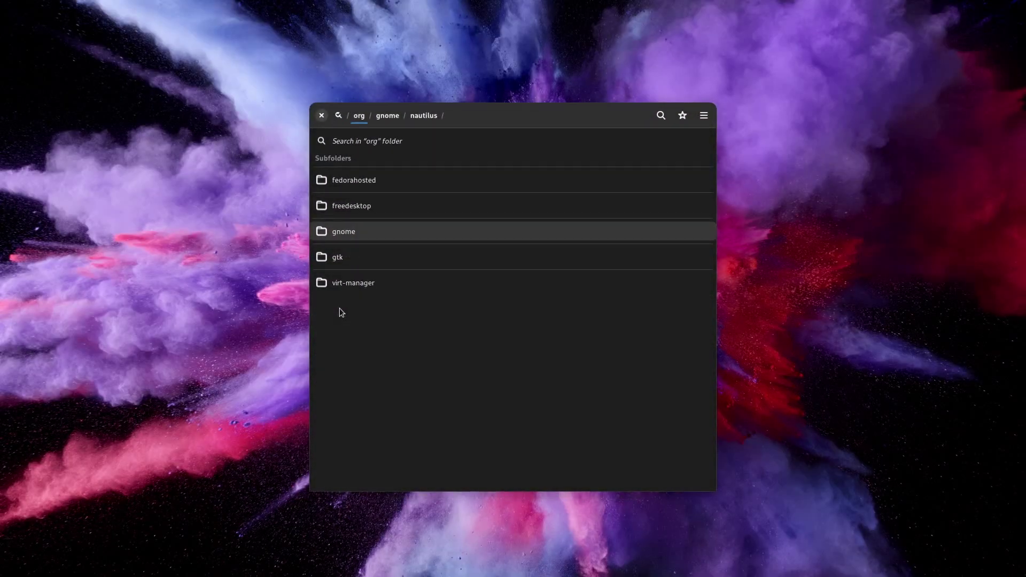
click(347, 220)
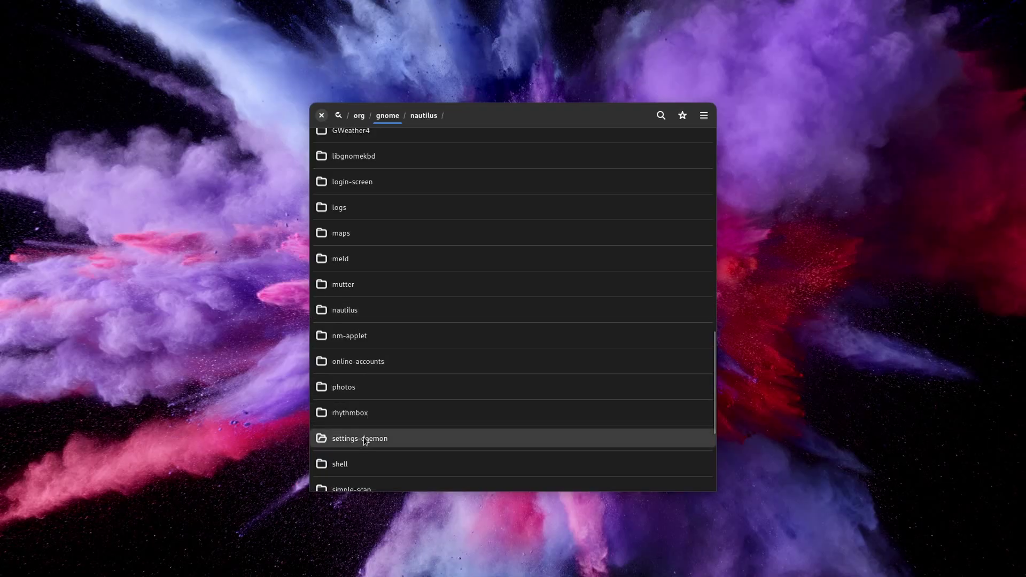
click(364, 438)
click(342, 208)
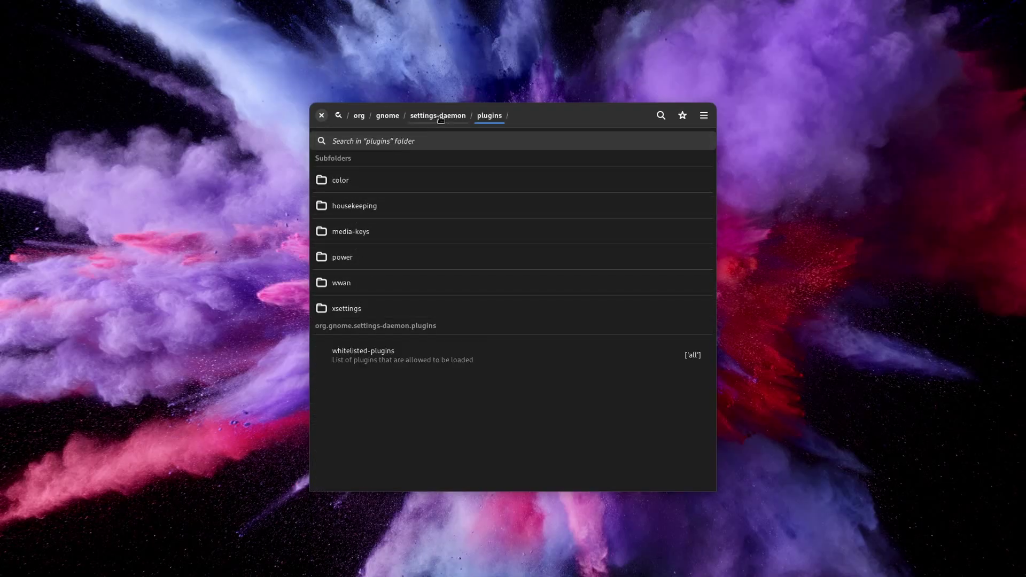
click(352, 238)
click(482, 249)
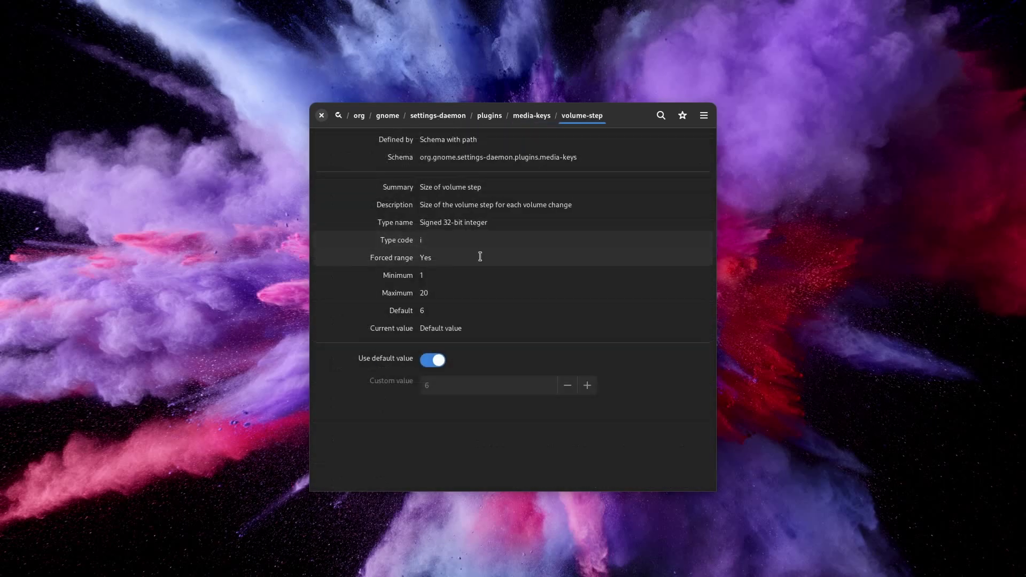
click(432, 360)
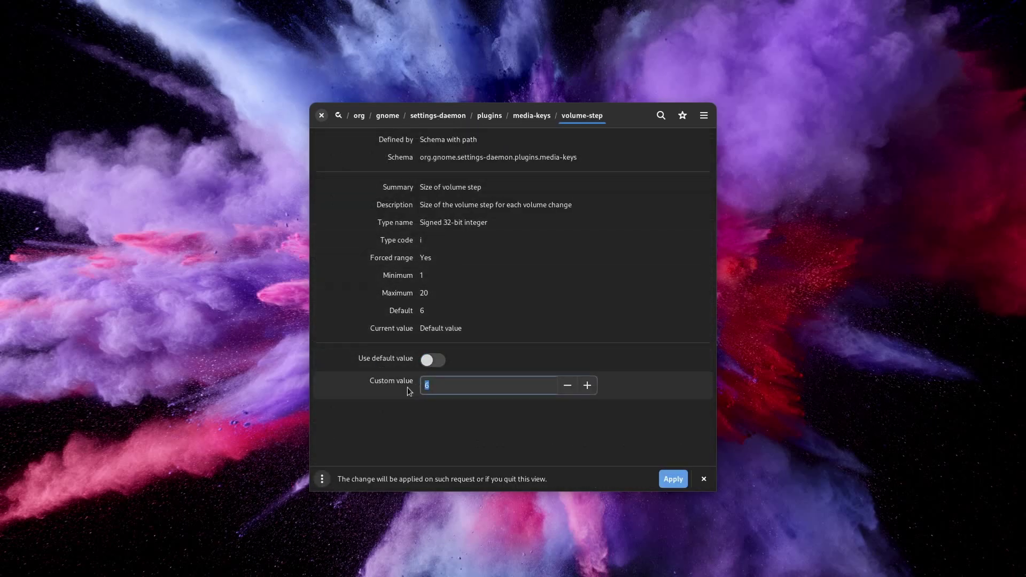
click(673, 479)
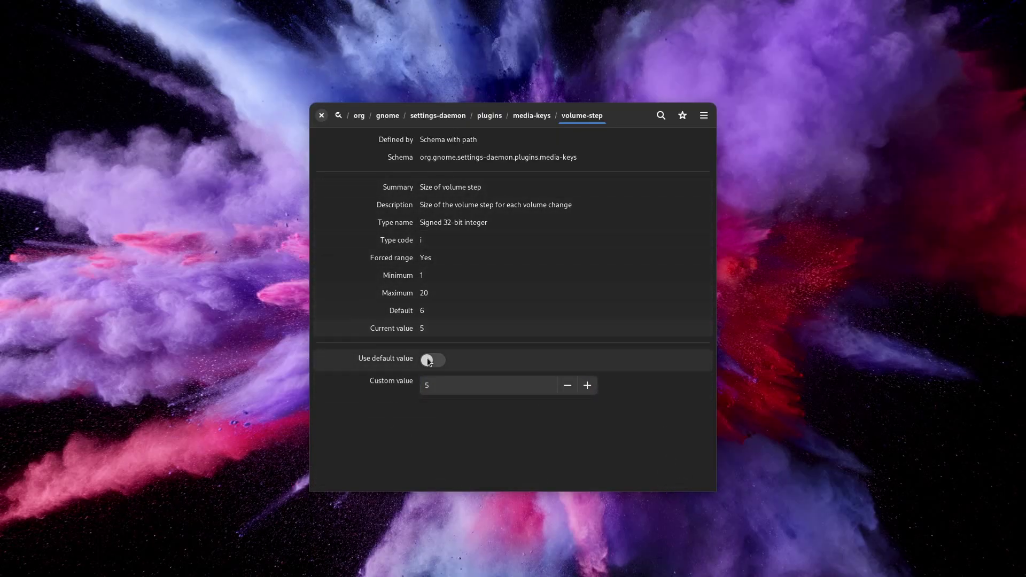
click(526, 117)
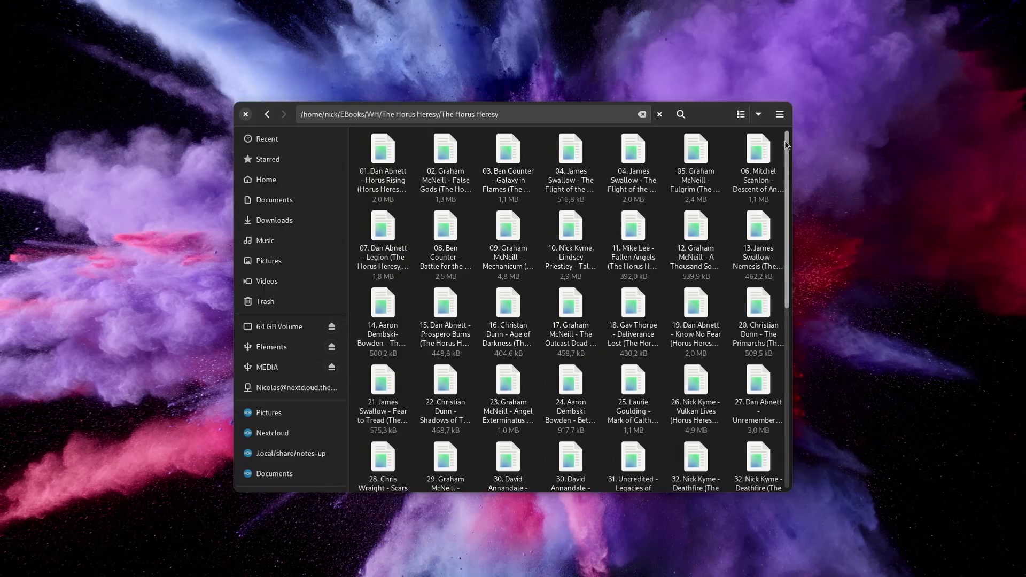
- Browse to the /org/gnome/desktop/interface folder
drag(762, 154, 797, 137)
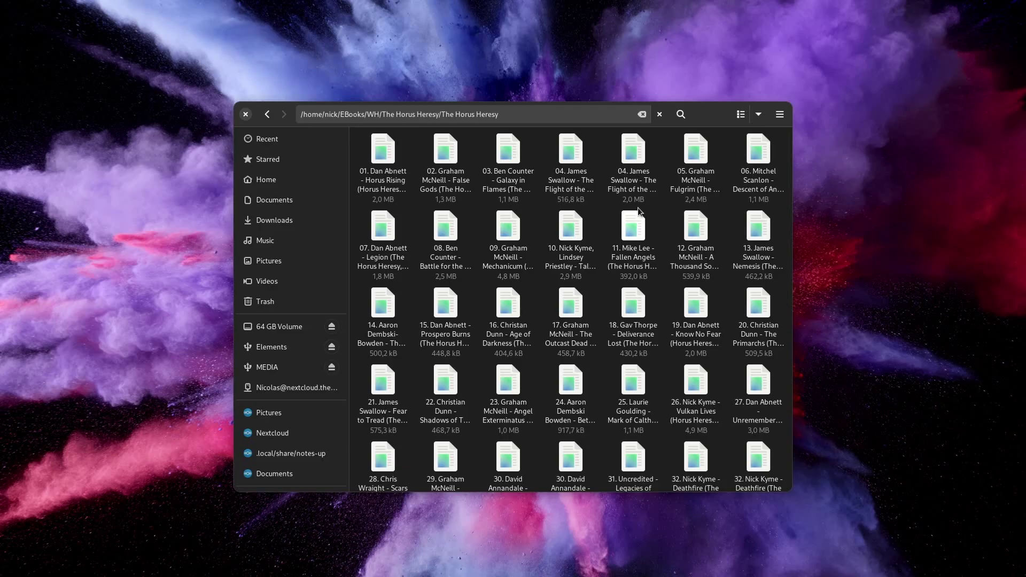
mouse_move(789, 214)
mouse_down()
mouse_move(789, 251)
mouse_move(789, 214)
mouse_up()
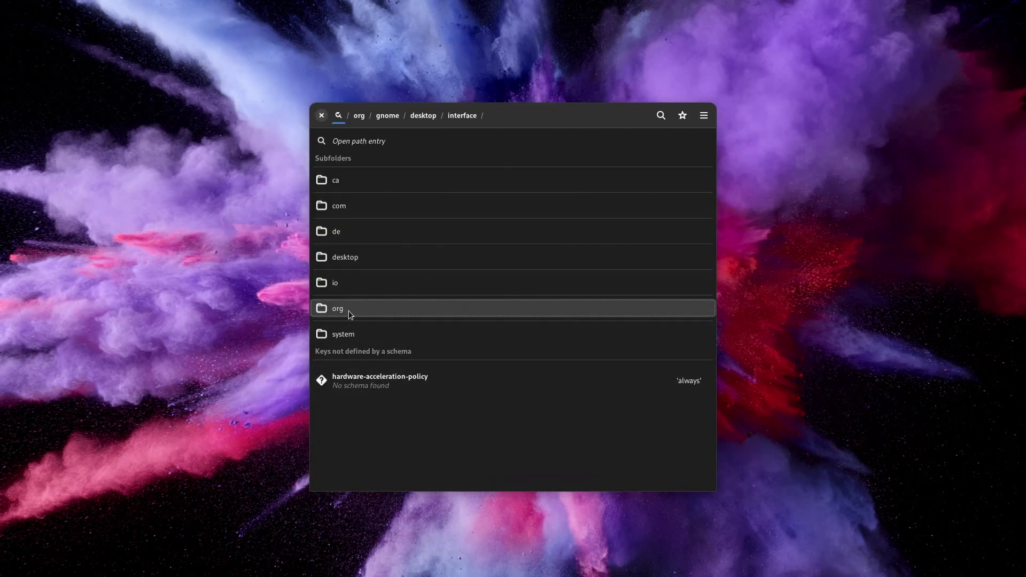
click(349, 309)
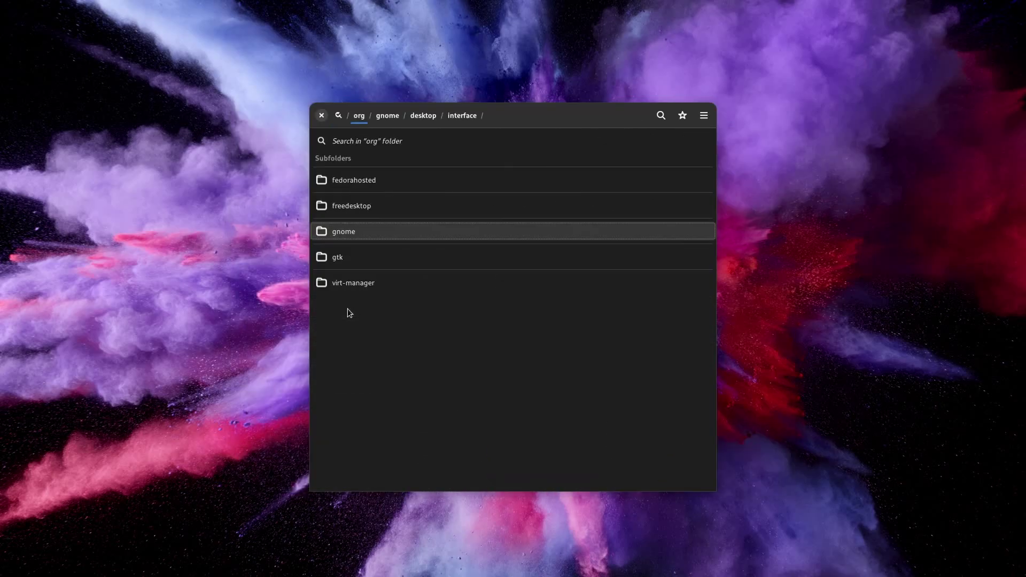
click(351, 233)
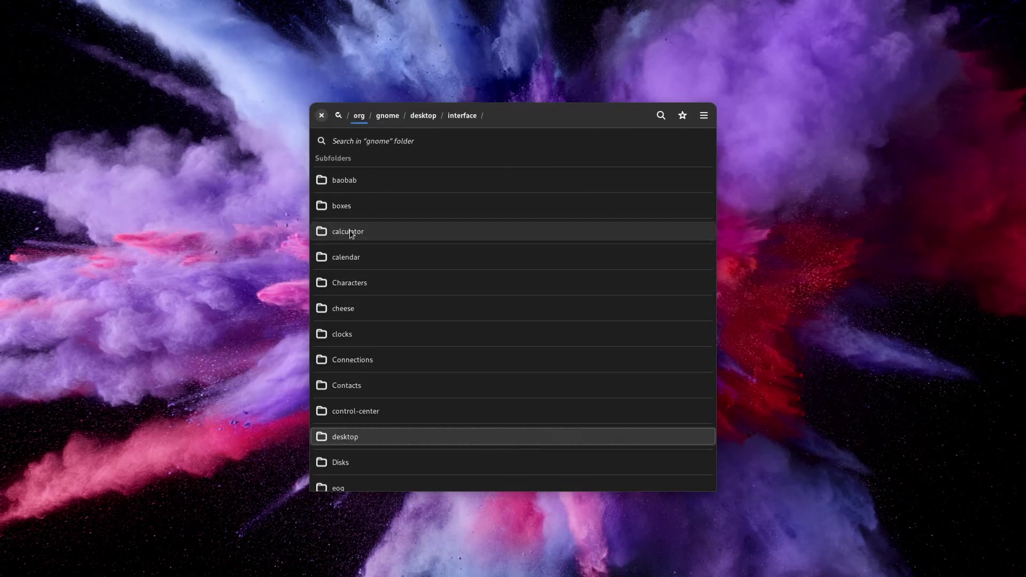
click(345, 437)
click(338, 386)
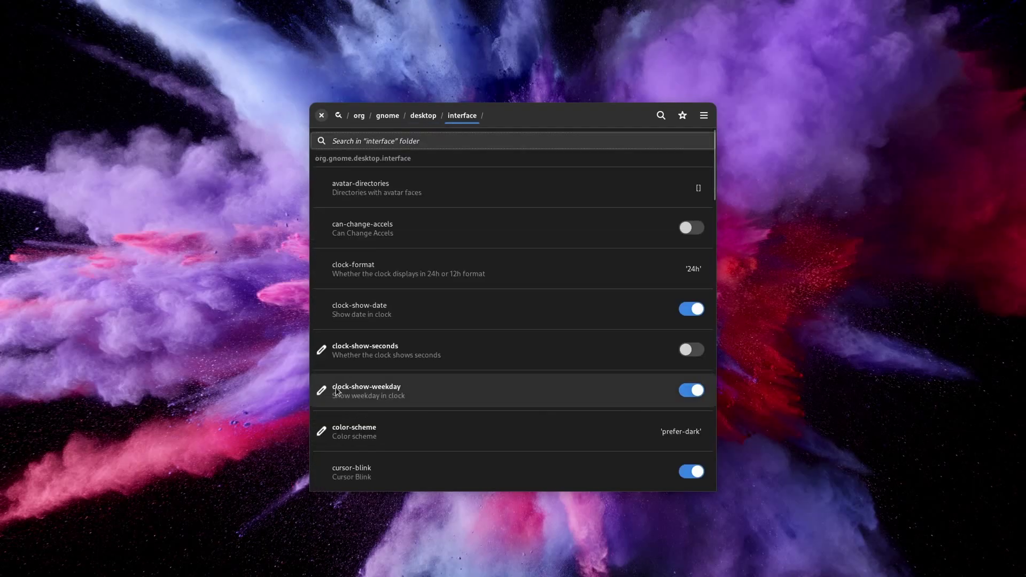
- Scroll through the interface keys to review the clock and show-battery-percentage options
drag(713, 137, 695, 410)
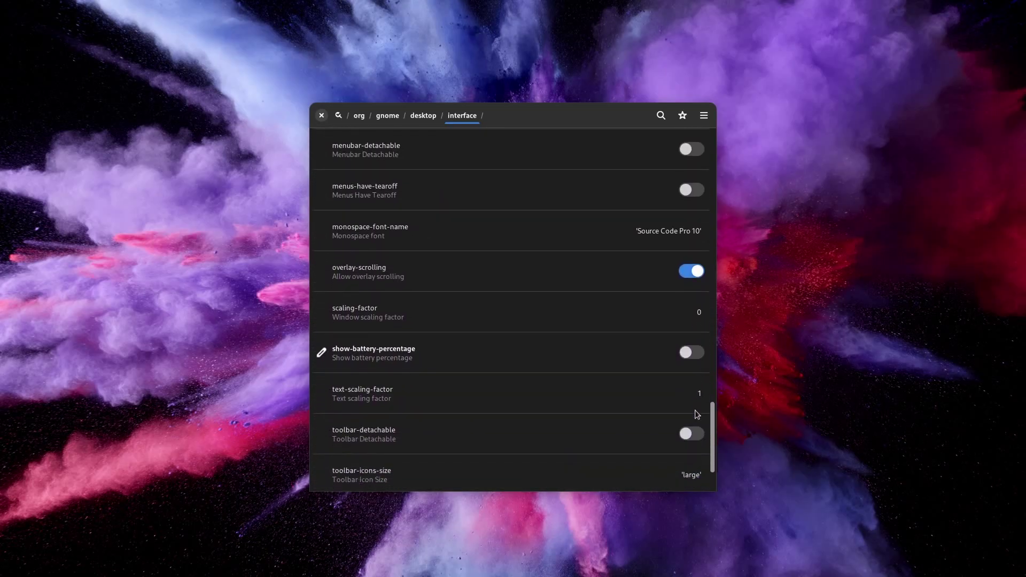
click(692, 271)
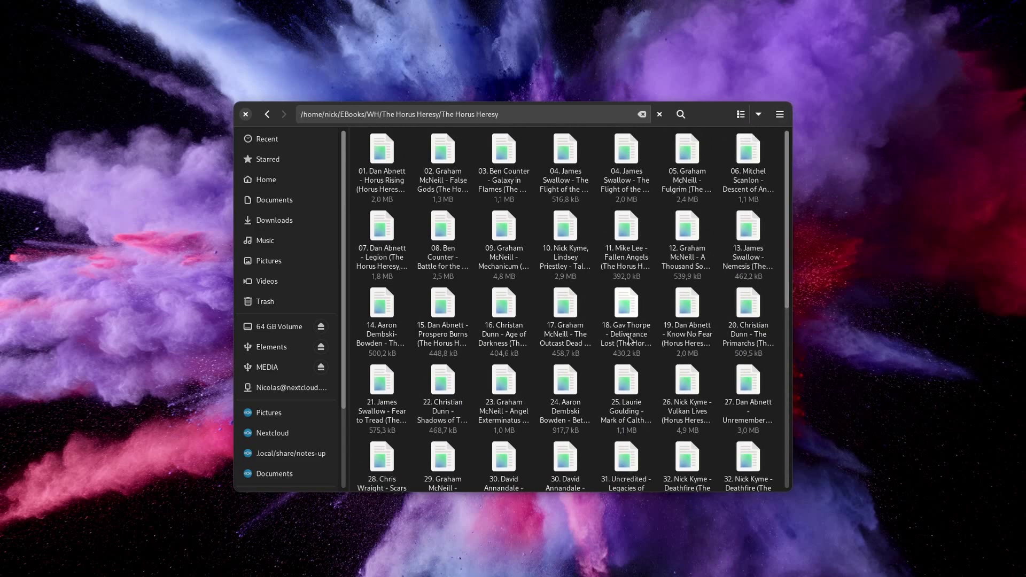
scroll(629, 340, down, 10)
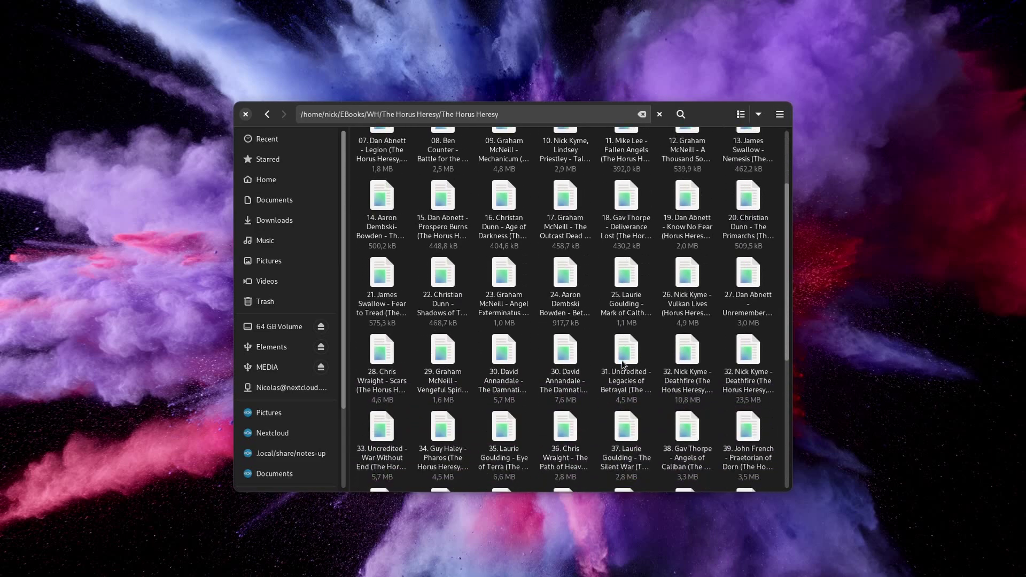
scroll(623, 365, up, 6)
scroll(623, 365, up, 3)
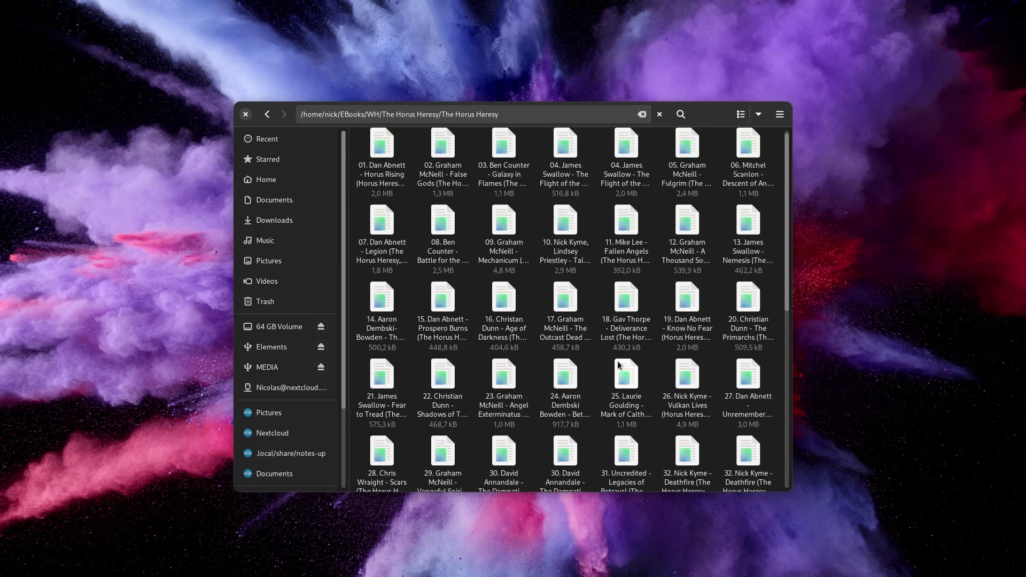
scroll(341, 170, down, 1)
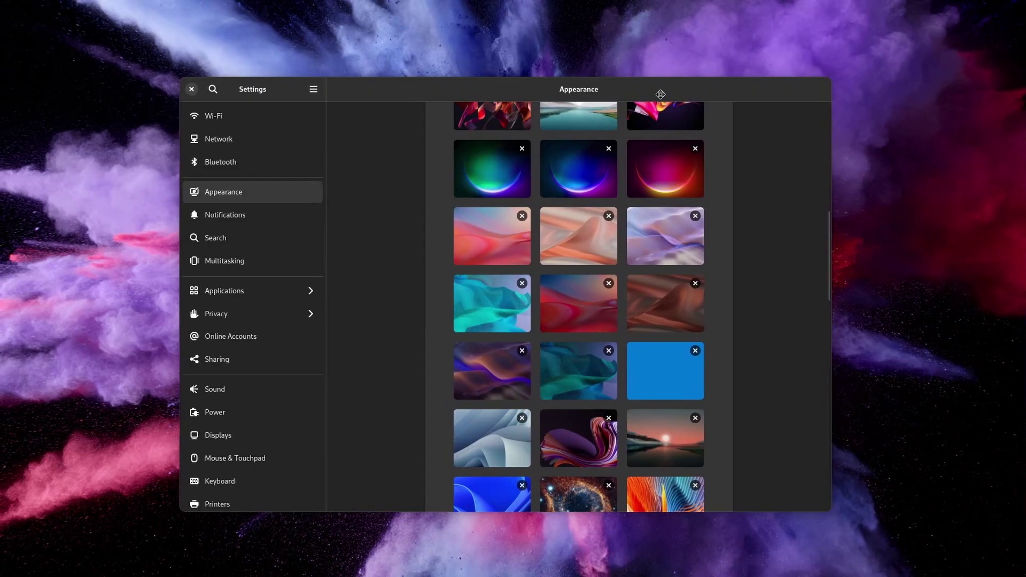
- Dismiss the editing warning and set the desktop background picture-uri to 'none'
drag(825, 223, 825, 119)
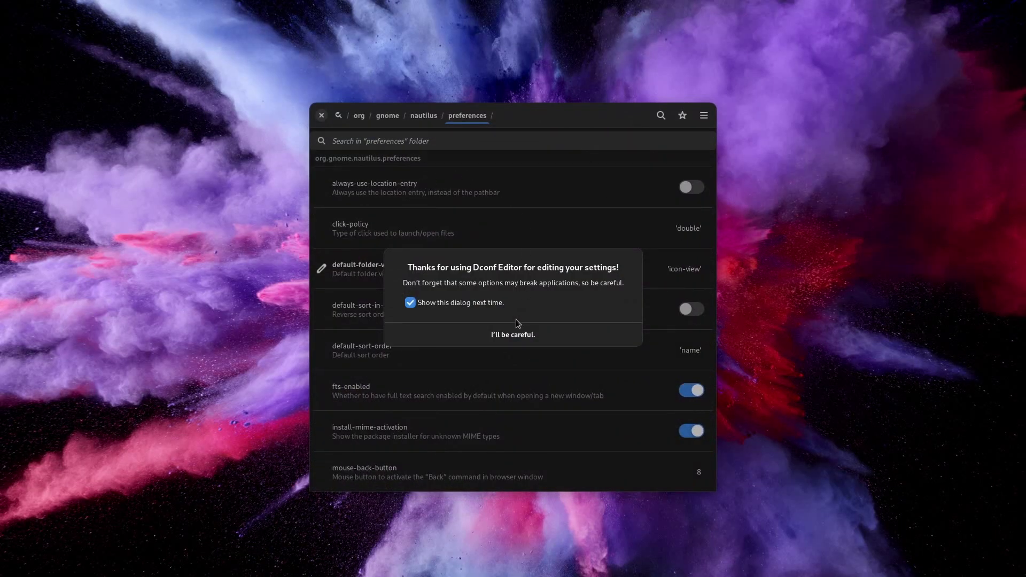
click(513, 334)
click(339, 117)
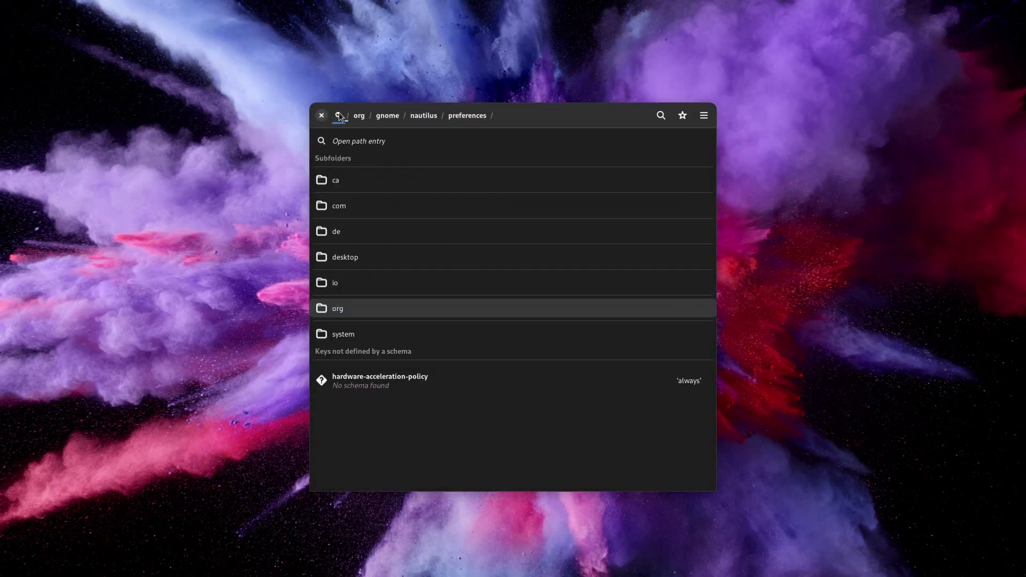
click(349, 310)
click(358, 236)
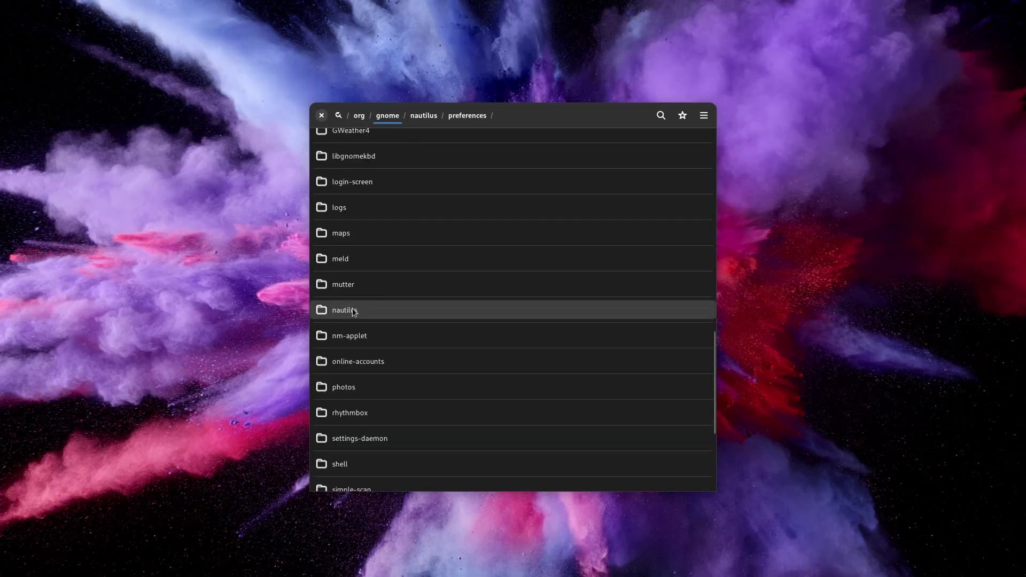
scroll(352, 312, up, 10)
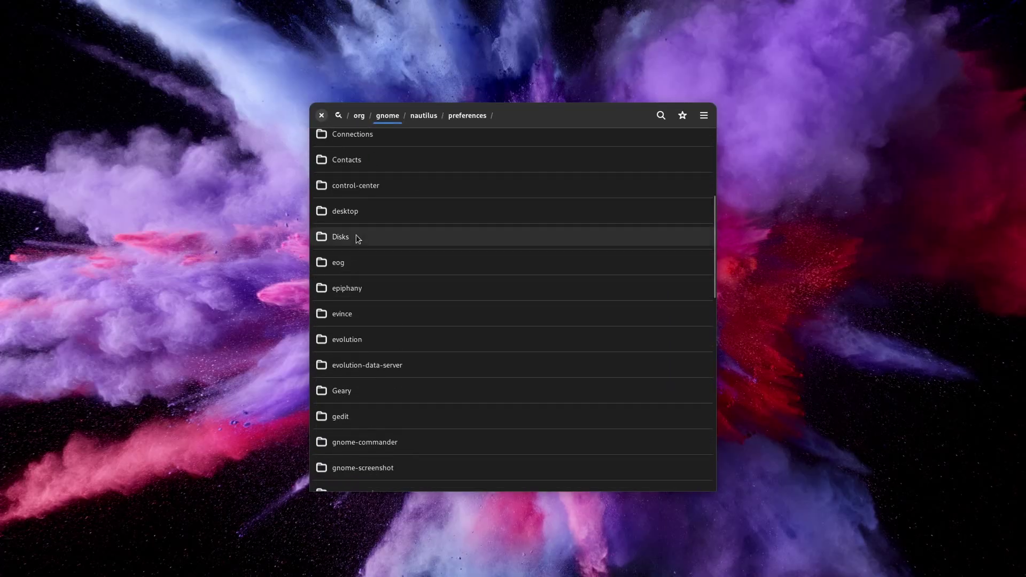
click(344, 211)
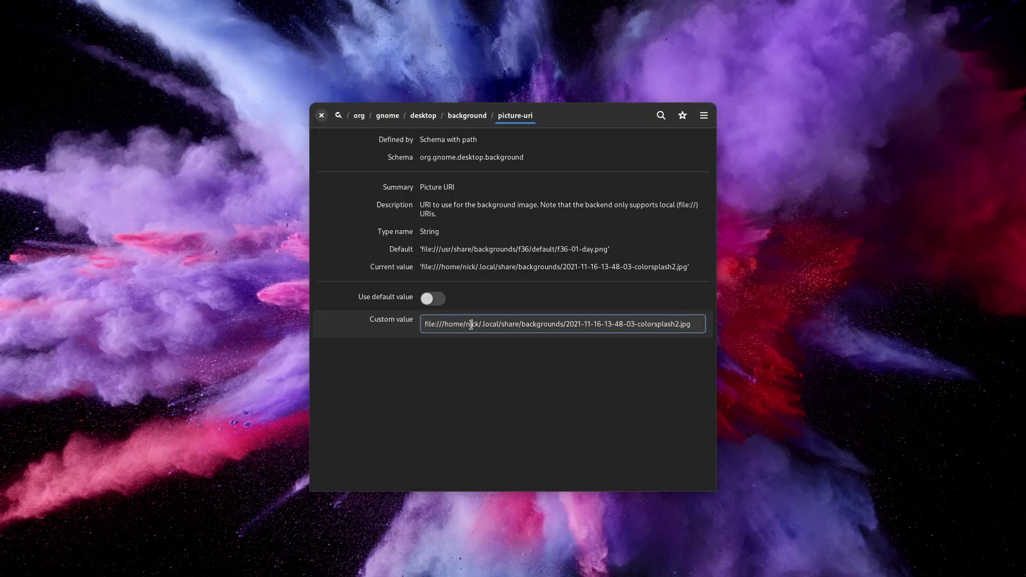
triple_click(471, 325)
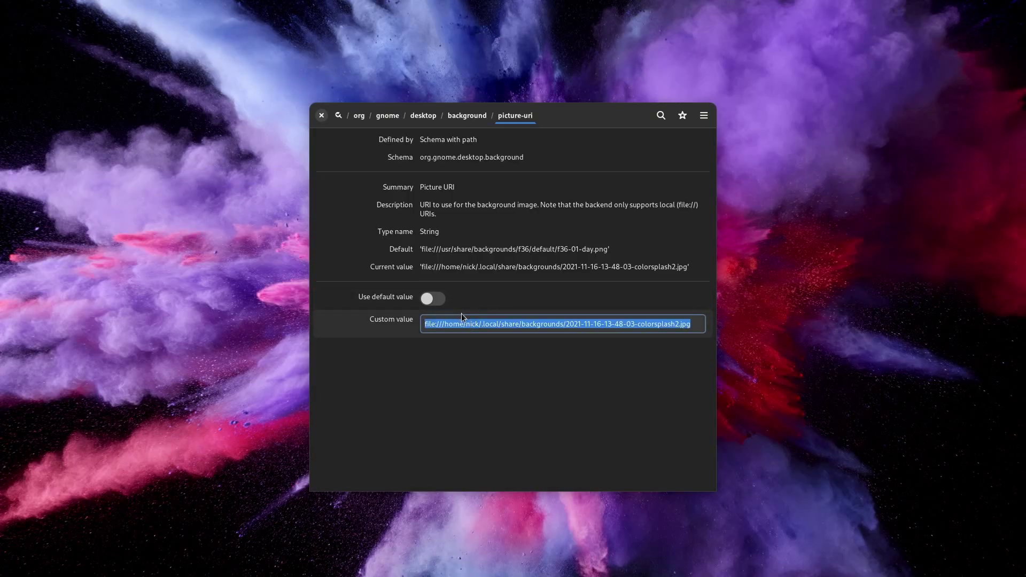
text(none)
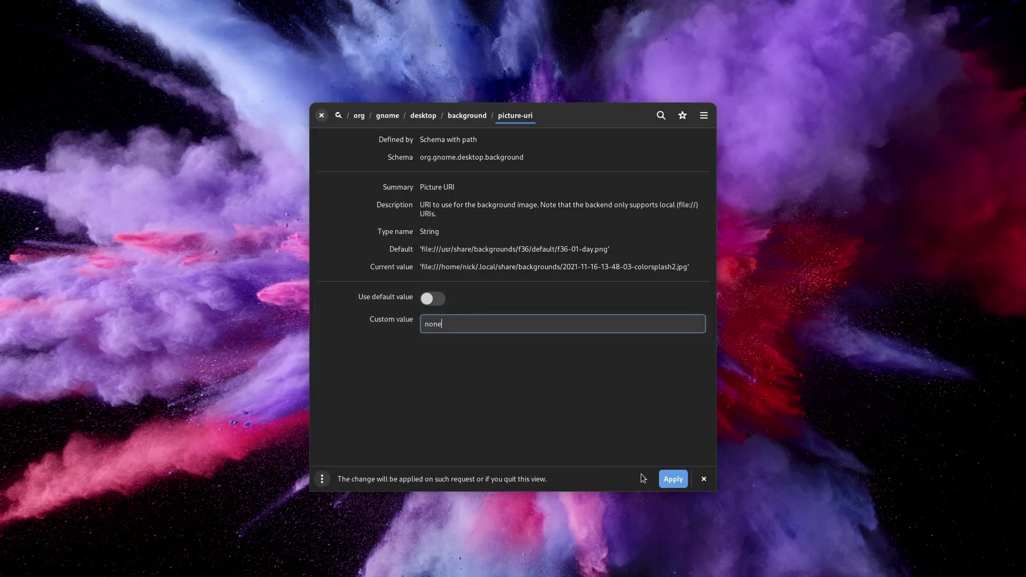
click(673, 479)
key(alt+Up)
- Pick a colour with Color Picker and set the background secondary-color to #ec1751
click(655, 387)
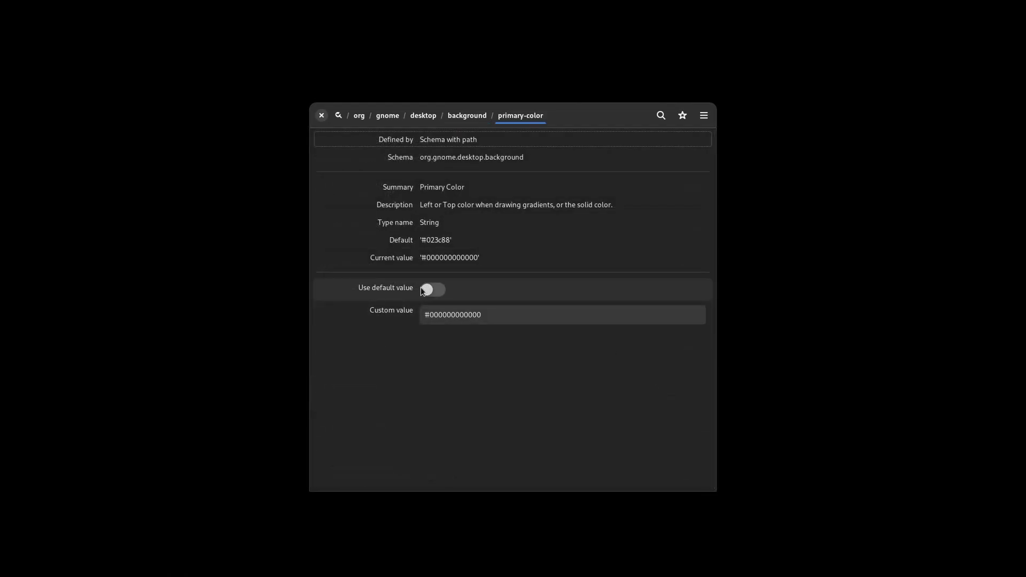
key(super)
text(color)
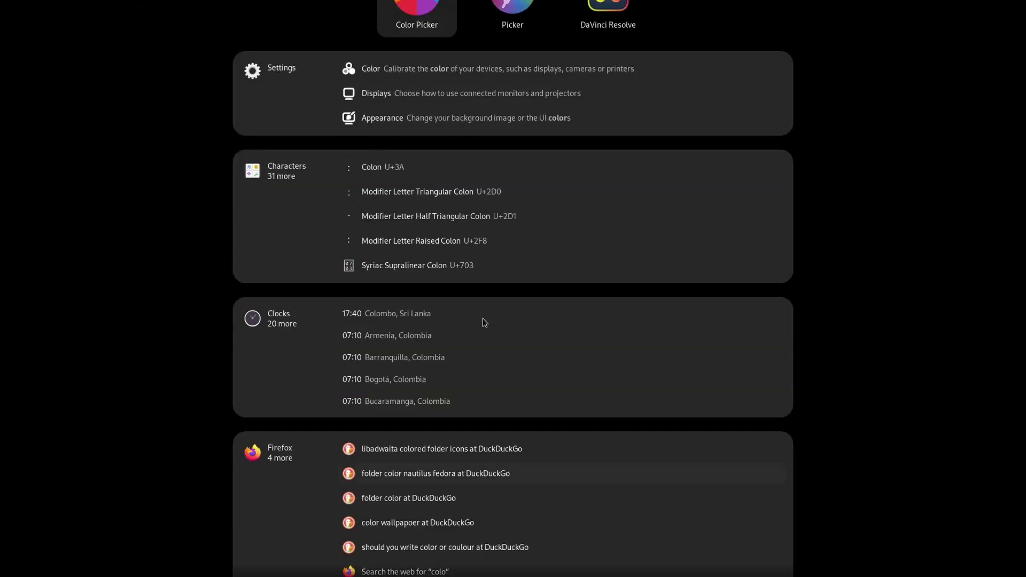
key(Return)
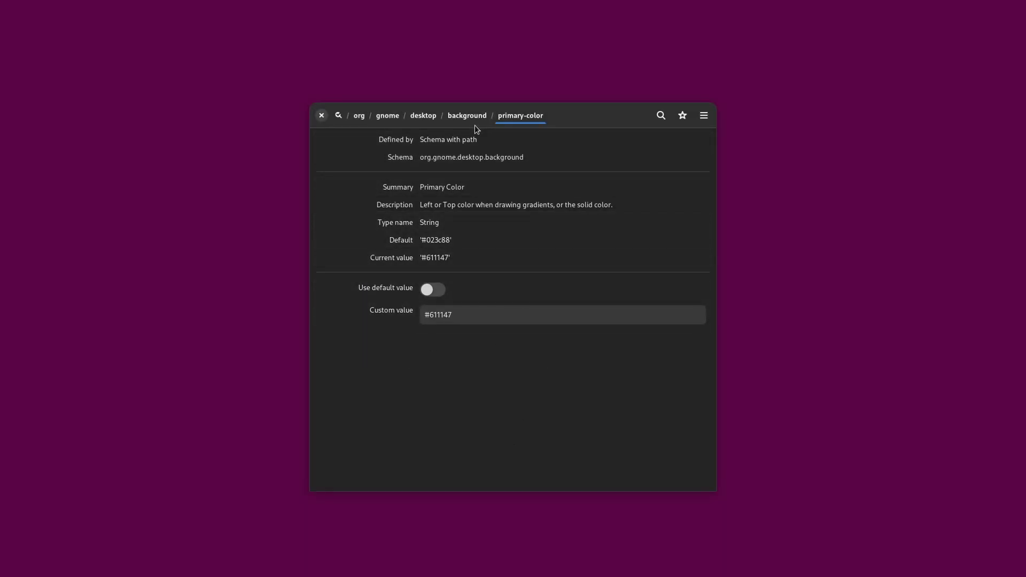
click(469, 116)
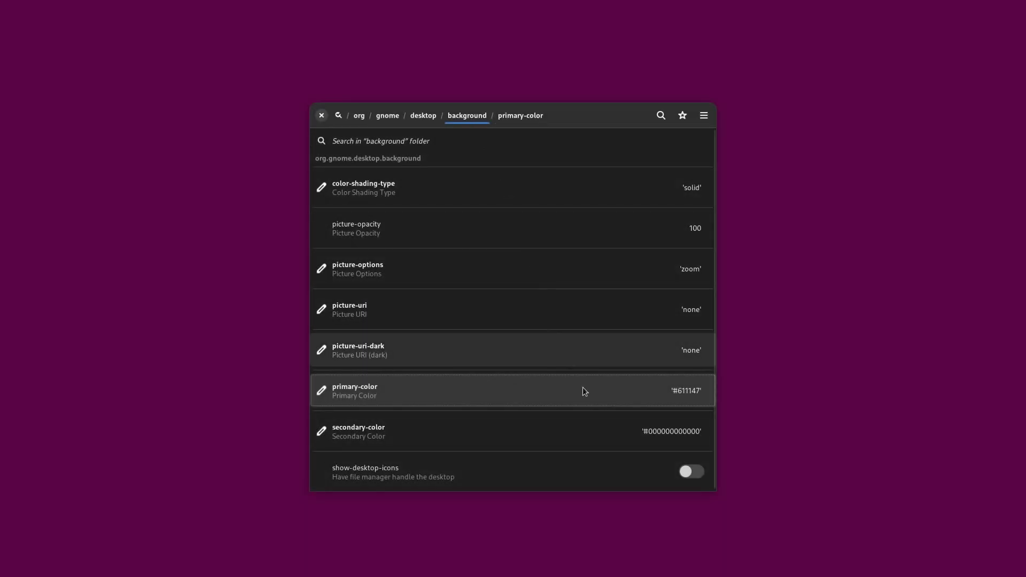
click(616, 438)
key(ctrl+a)
text(#ec1751)
click(671, 480)
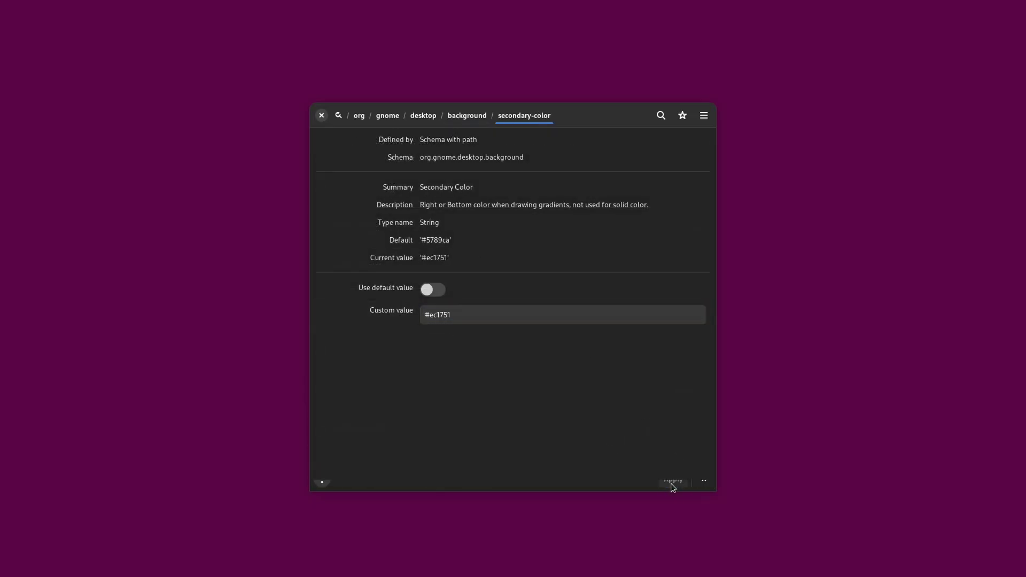
click(457, 121)
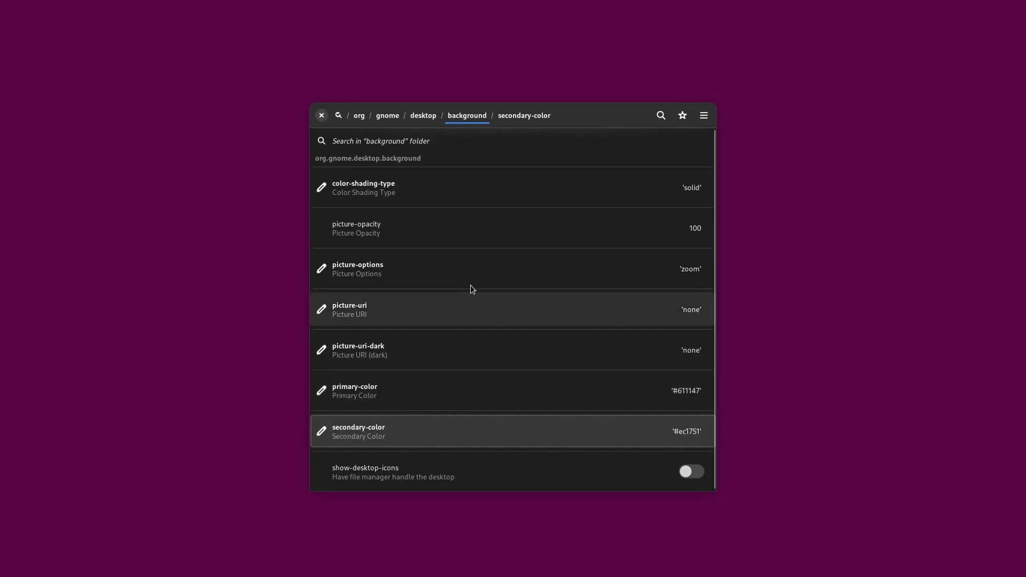
- Set color-shading-type to vertical, then change and apply it as horizontal
click(568, 185)
click(438, 324)
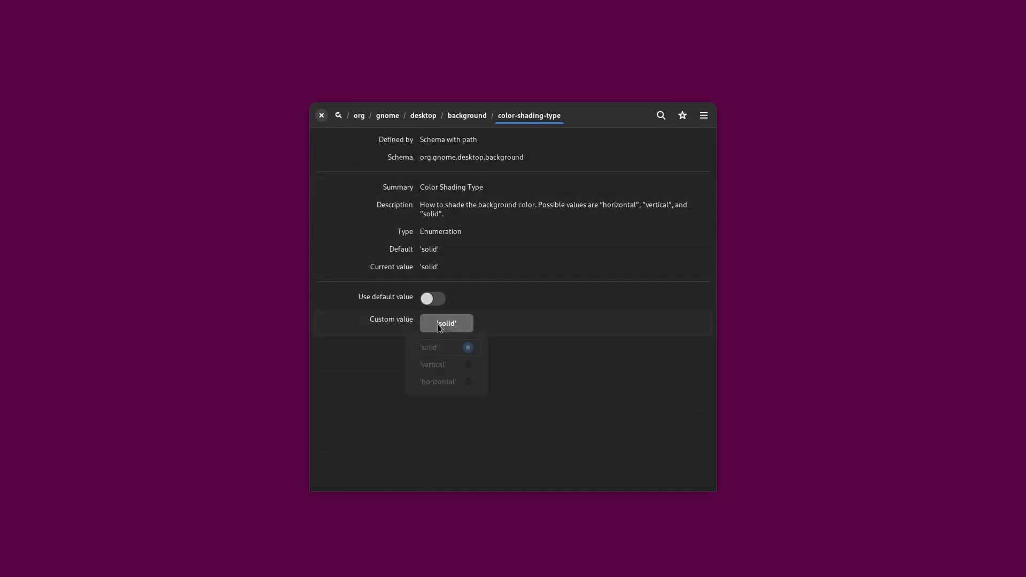
click(462, 372)
click(672, 479)
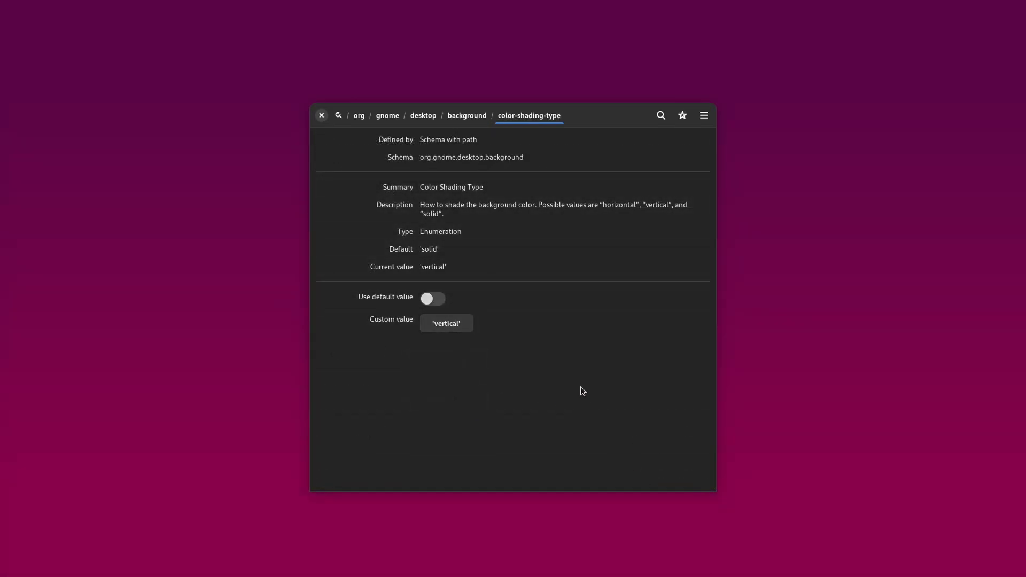
click(446, 323)
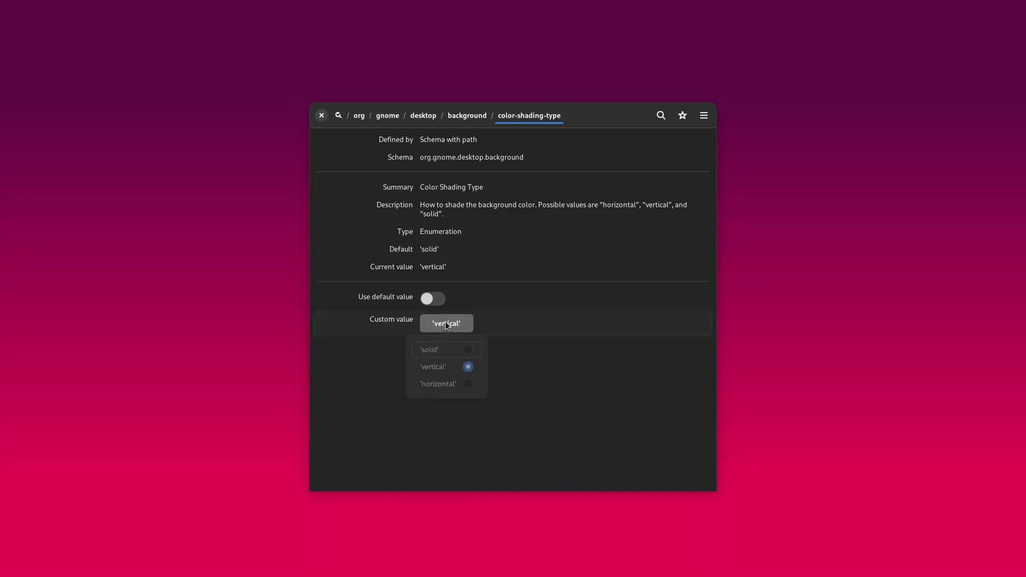
click(449, 389)
click(672, 477)
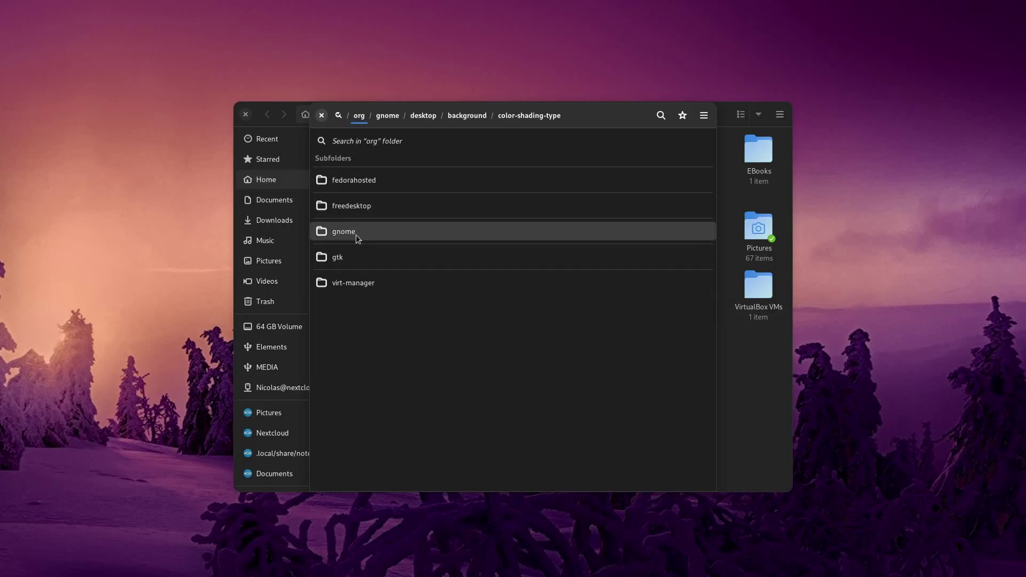
- Give org/gnome/mutter draggable-border-width a custom value of 50 and apply it
click(345, 231)
scroll(399, 345, down, 10)
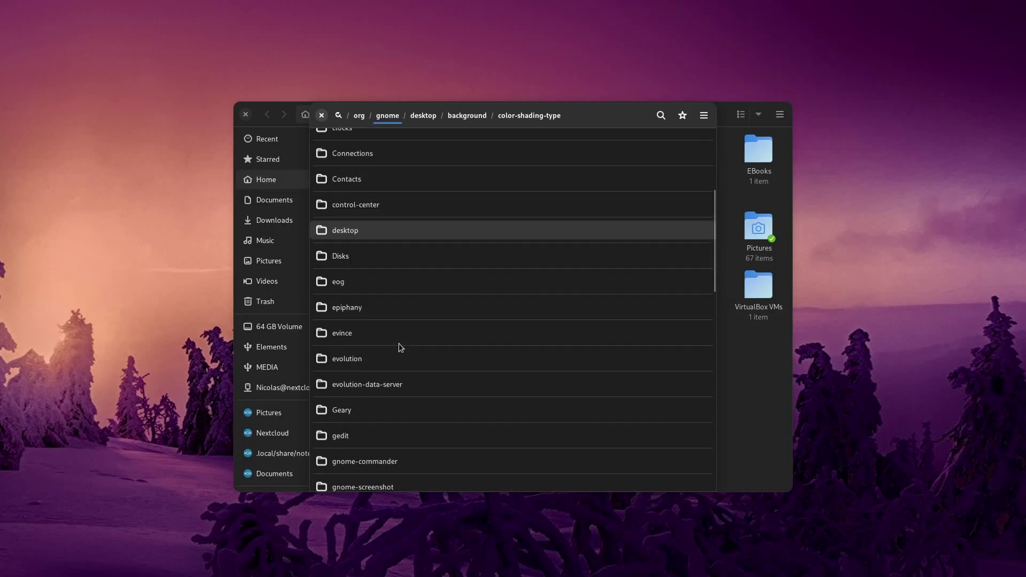
scroll(399, 347, down, 5)
click(358, 362)
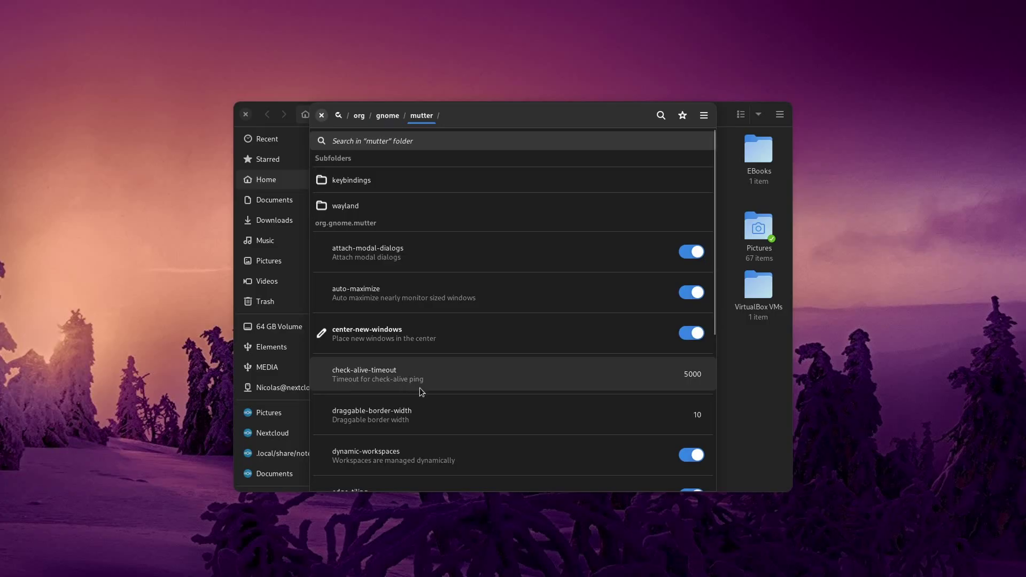
scroll(479, 321, down, 3)
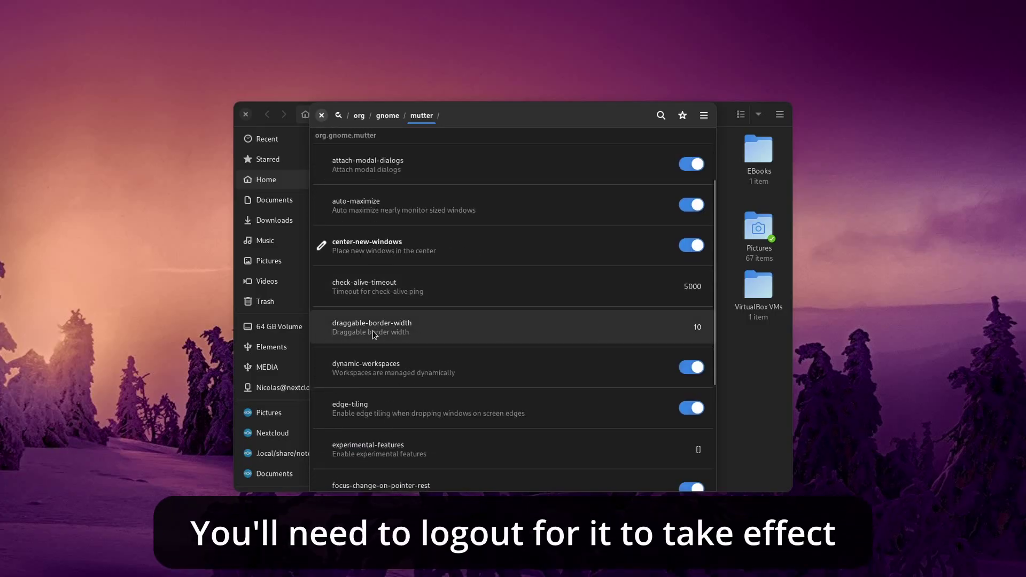
click(456, 327)
click(432, 369)
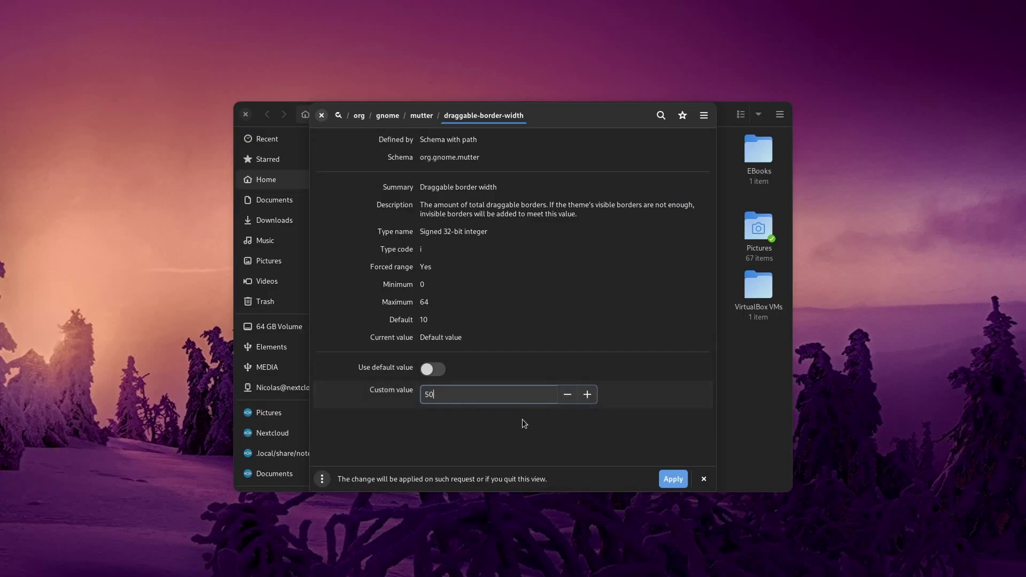
click(662, 482)
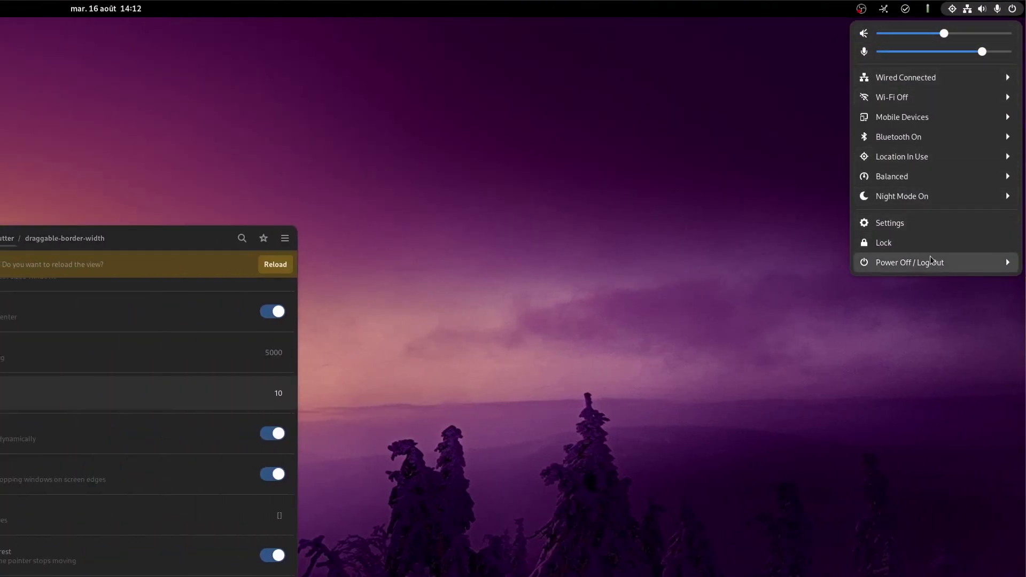
click(930, 262)
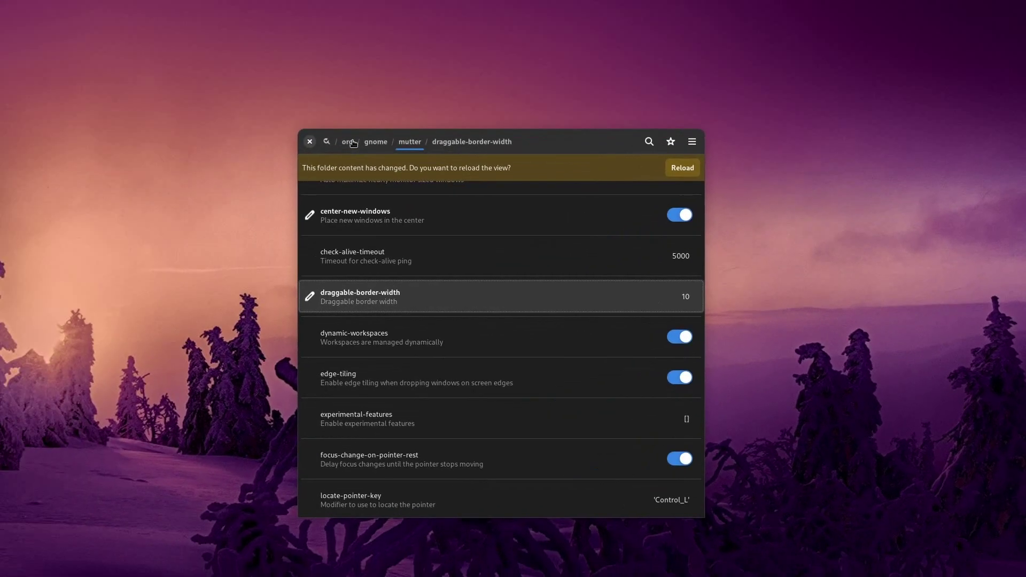
- Switch on the always-show-log-out key in the org/gnome/shell folder
click(377, 146)
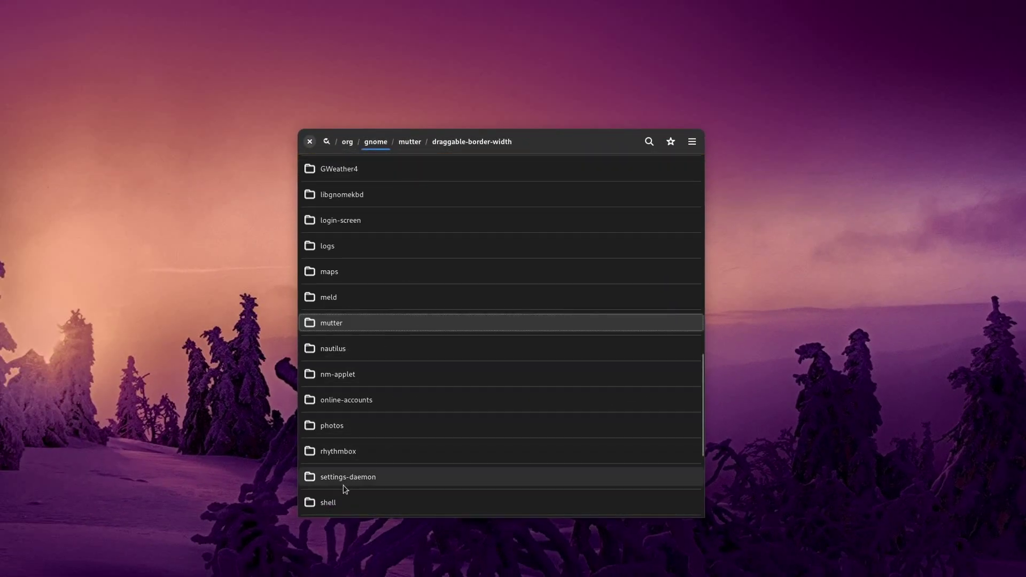
click(329, 505)
scroll(429, 295, down, 5)
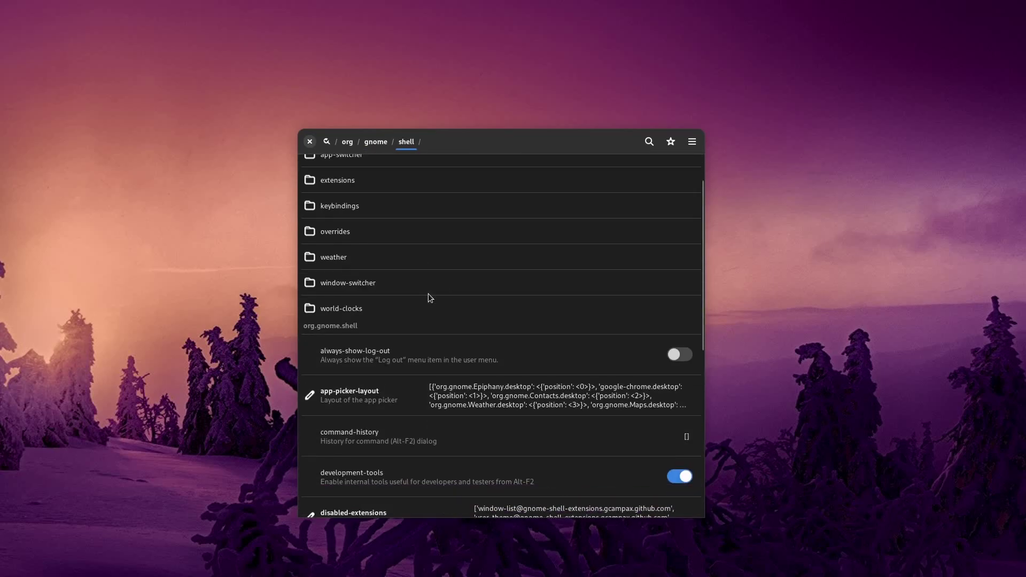
click(679, 266)
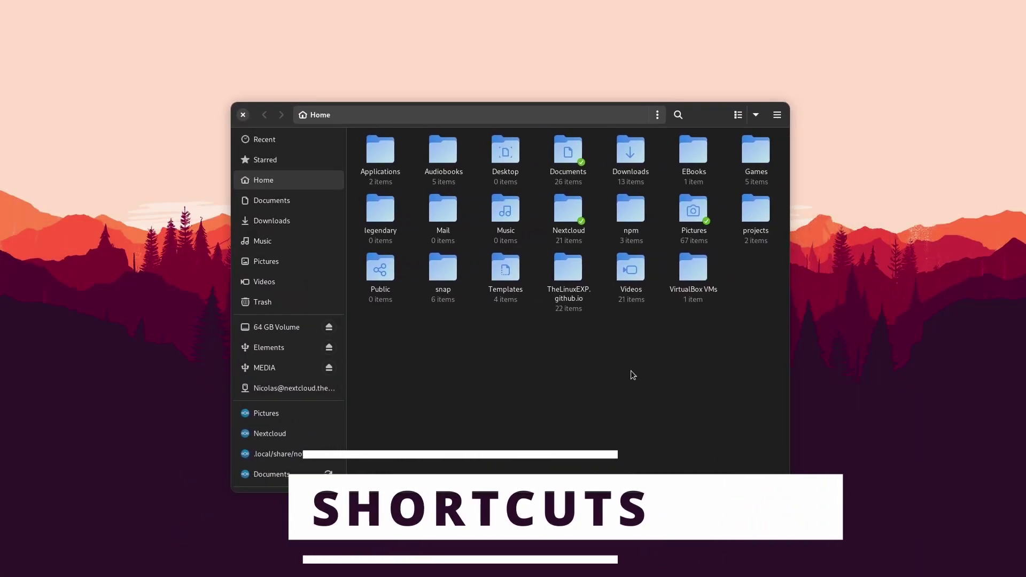
- Force-close the Files window by running xkill from the Alt+F2 prompt
key(alt+F2)
text(xkill)
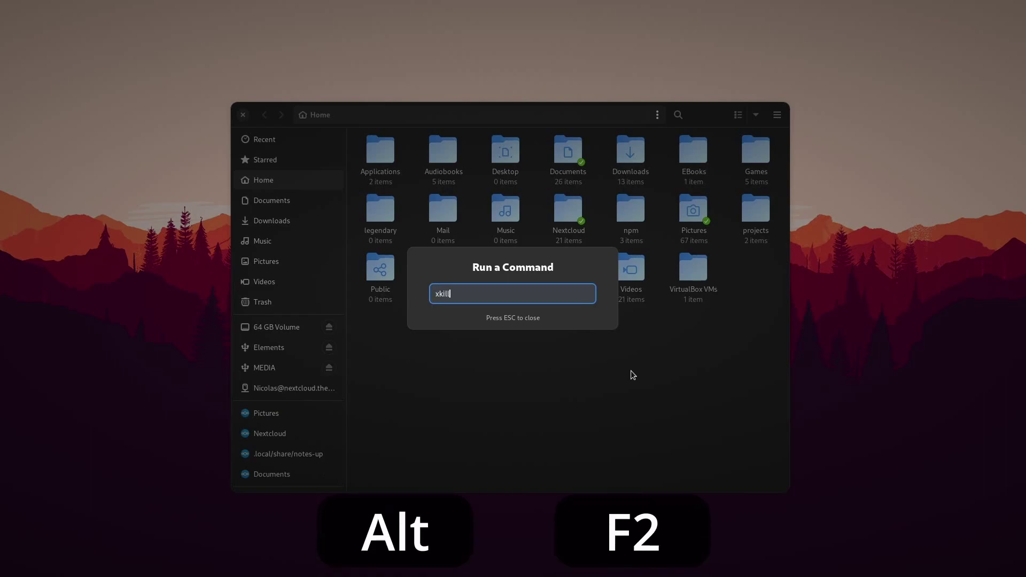
key(Return)
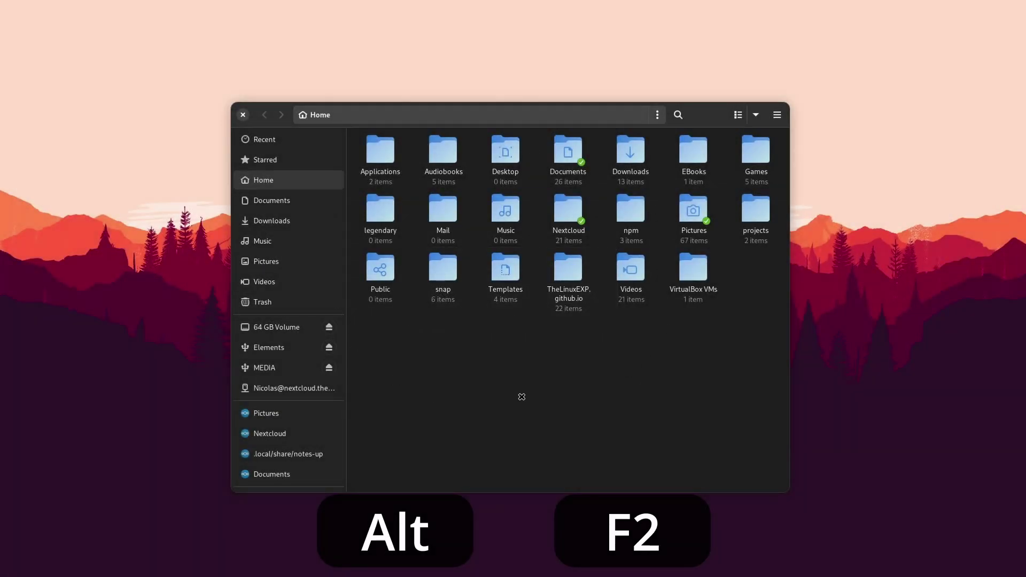
click(521, 397)
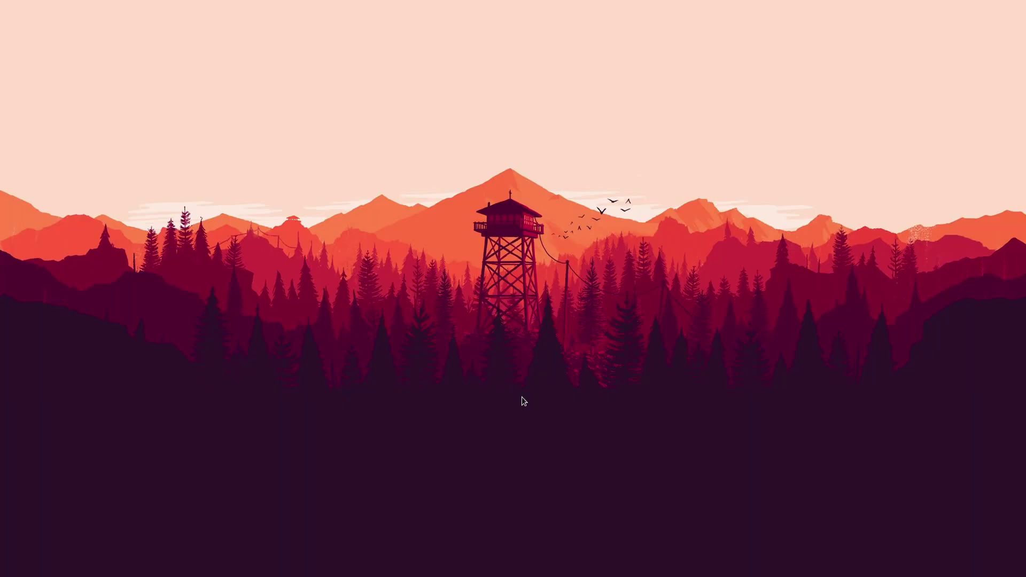
- Relaunch Files by running nautilus from the Alt+F2 prompt
key(alt+F2)
text(nautilus)
key(Return)
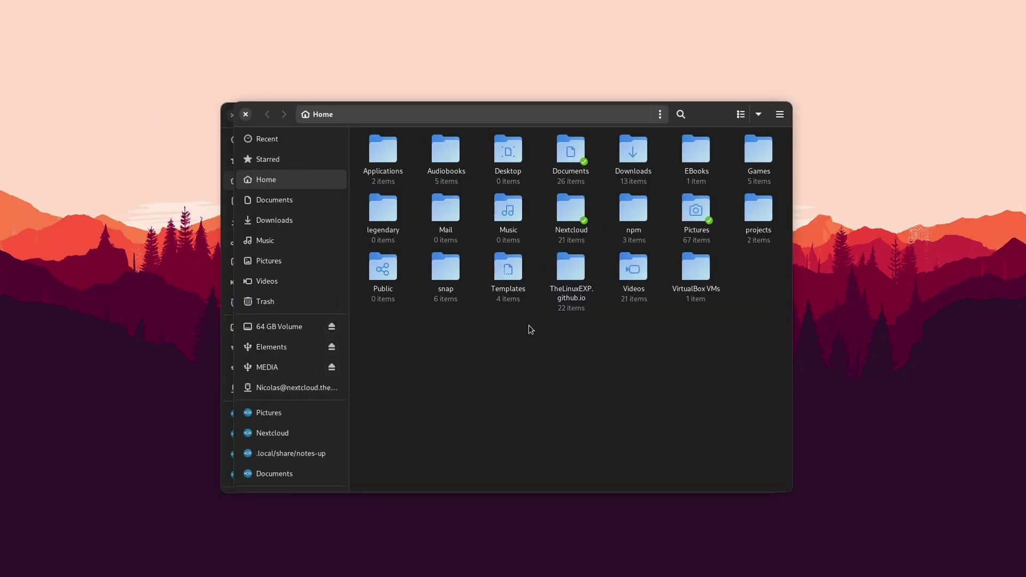
- Switch between the Home and Documents windows with Alt+Tab and Alt+`, then open the screenshot tool
key(alt+Tab)
key(alt+Tab)
key(alt+Tab)
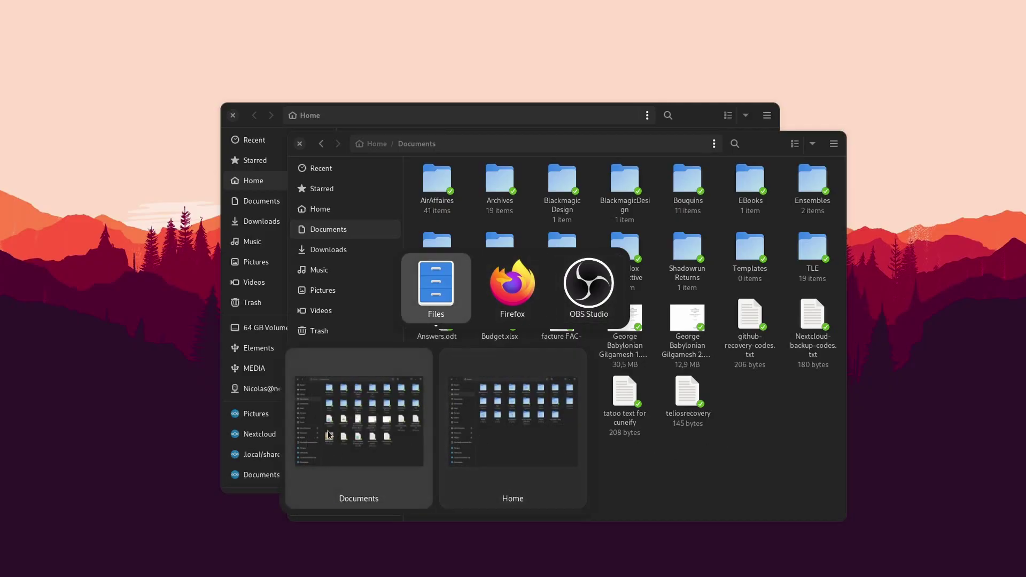
click(371, 411)
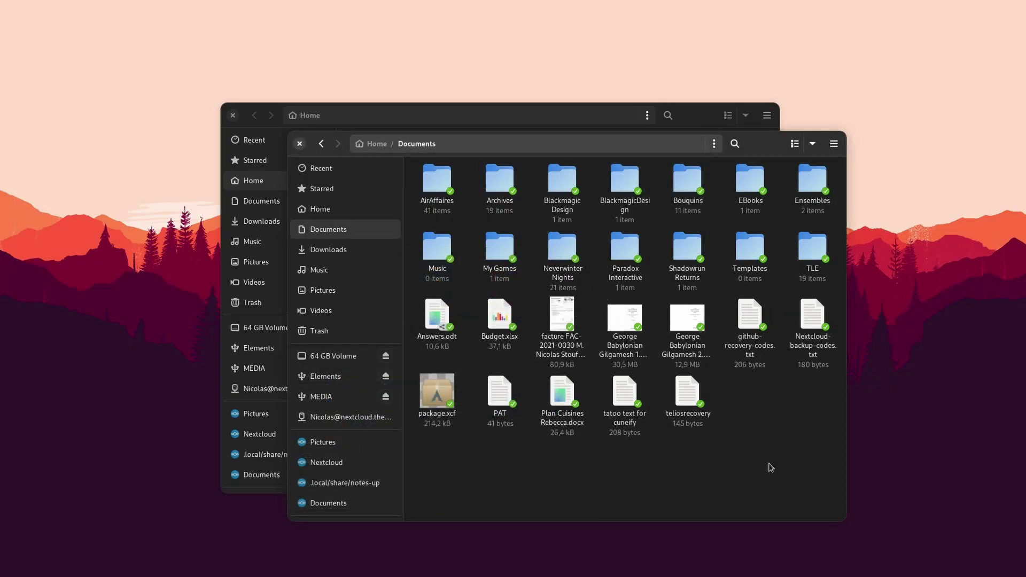
key(alt+grave)
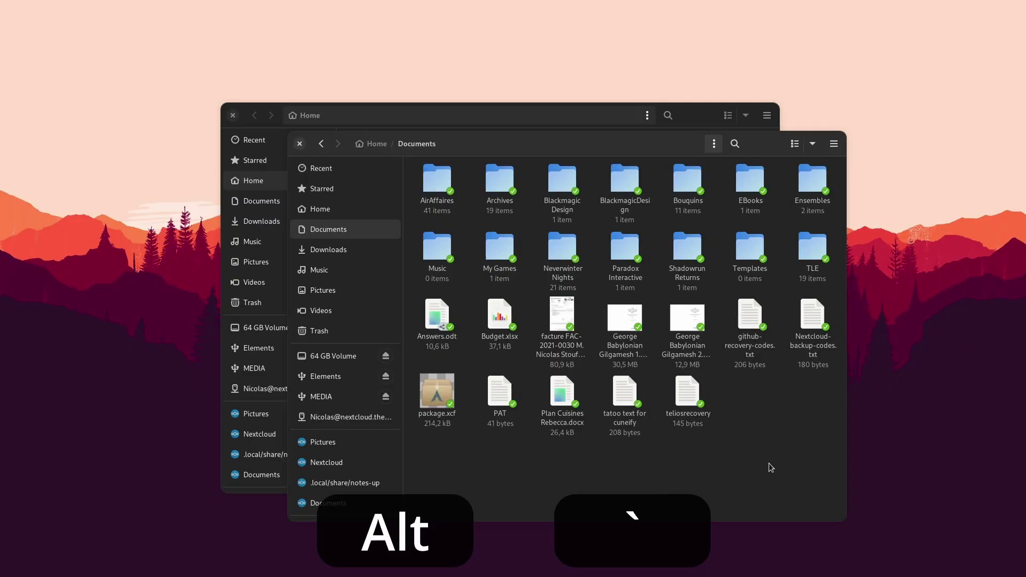
key(alt+grave)
key(alt+grave)
key(alt+grave)
key(alt+grave)
key(alt+grave)
key(alt+grave)
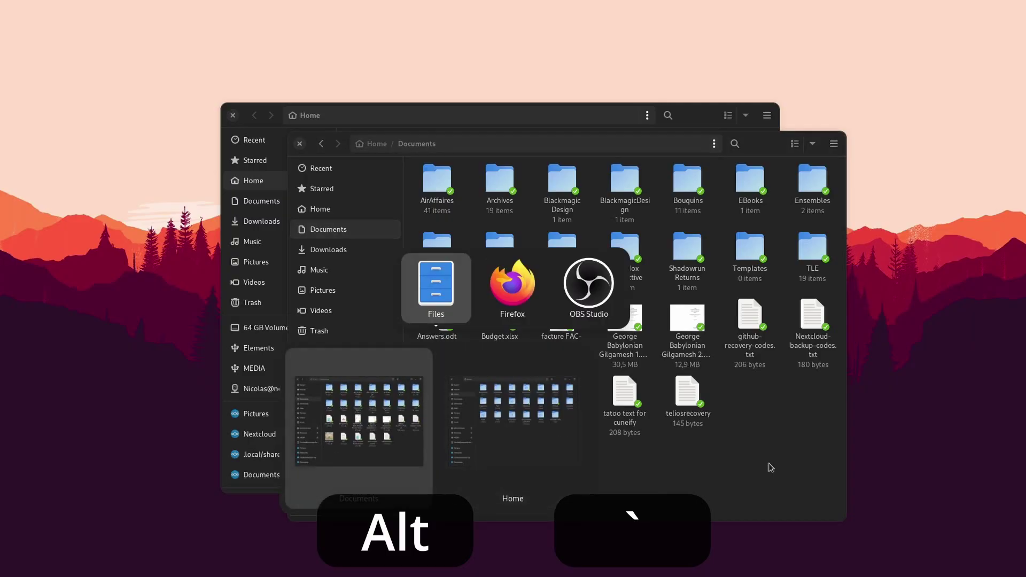
key(alt+grave)
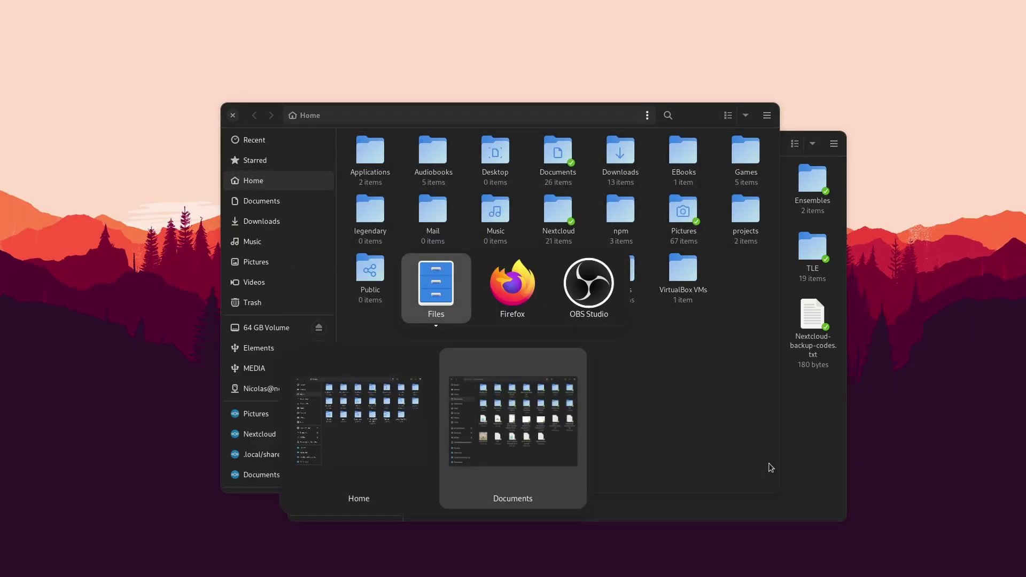
key(alt+grave)
key(alt+Tab)
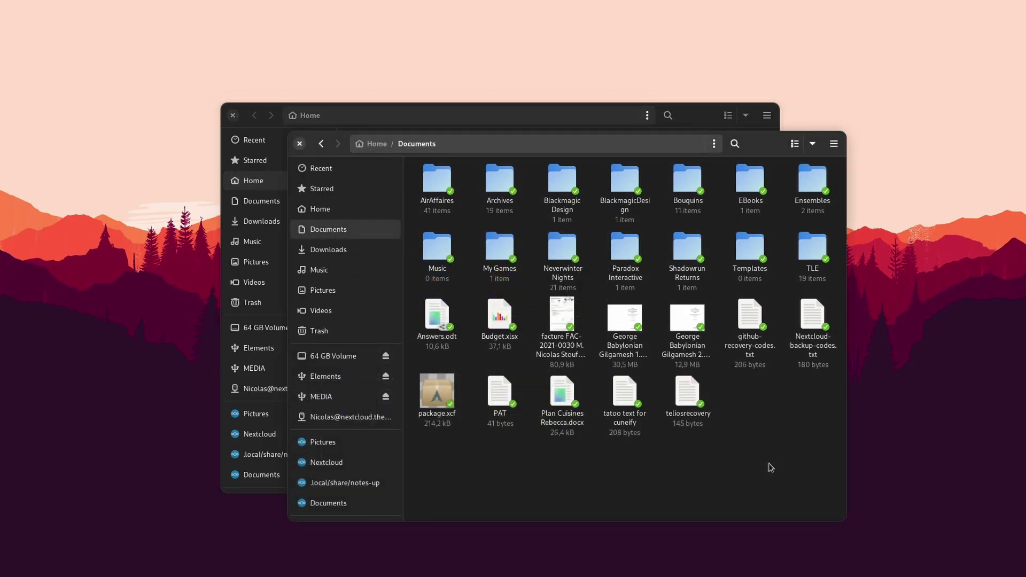
key(alt+Tab)
key(Print)
- Cycle through the screen, window and area modes, then capture window and full-screen screenshots
click(313, 511)
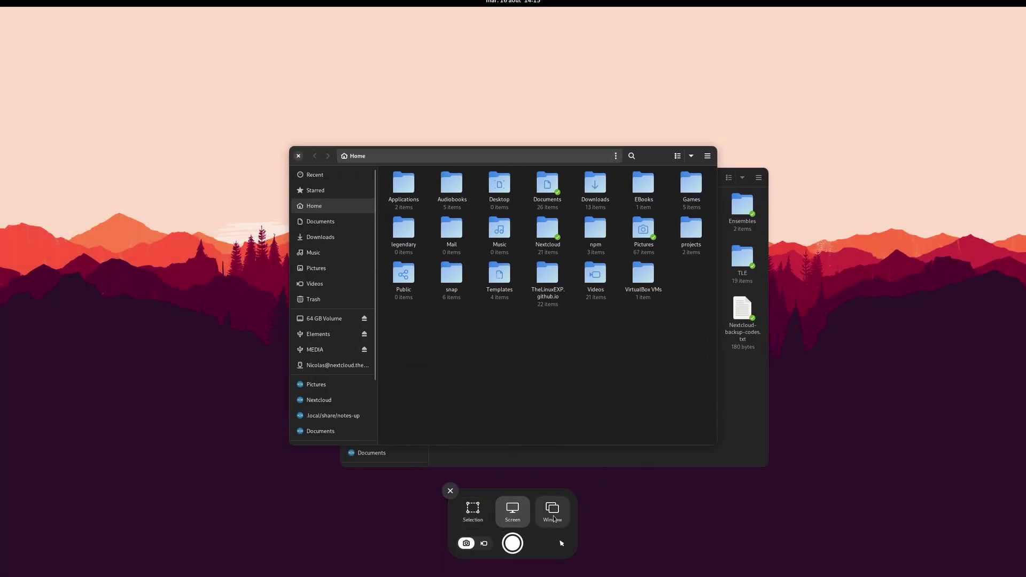
click(353, 511)
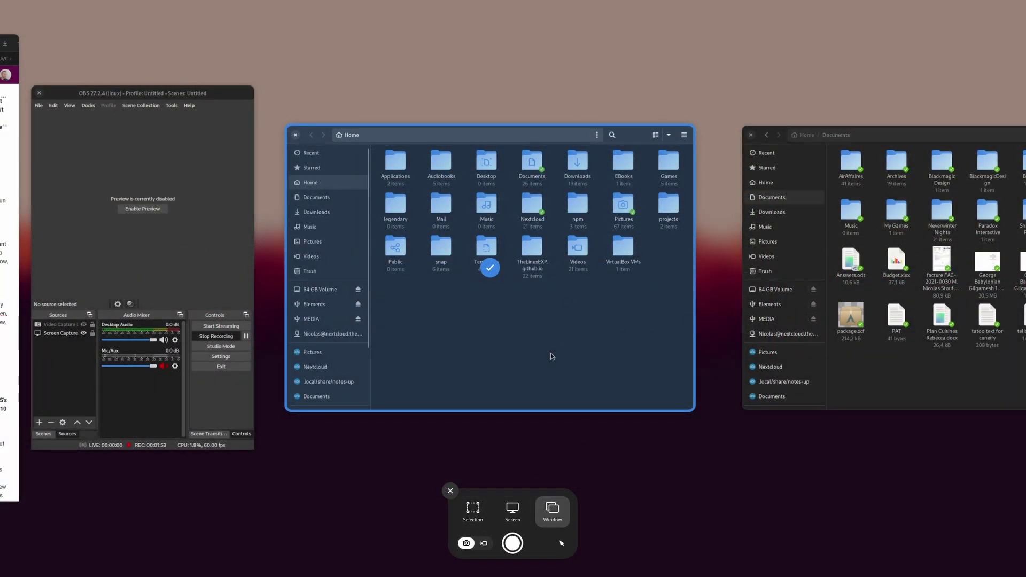
key(s)
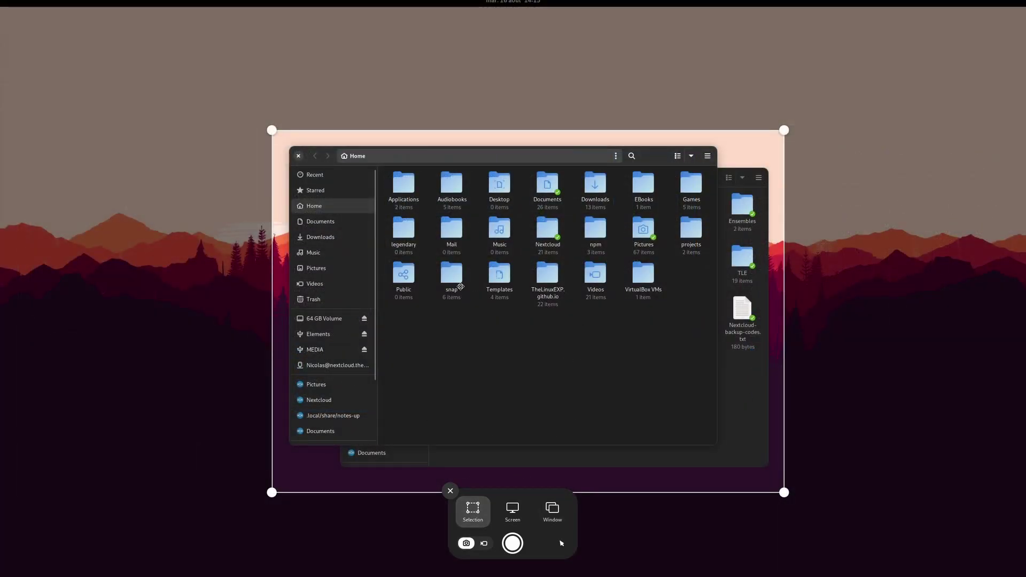
key(alt+Print)
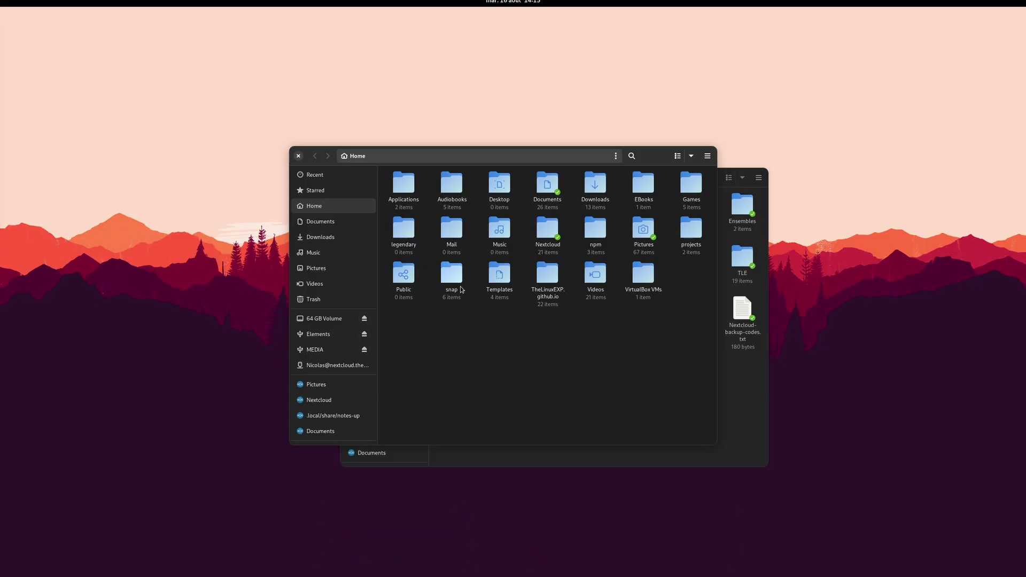
key(shift+Print)
- Show the new screenshot in Files, then start recording a selected screen area
mouse_move(502, 21)
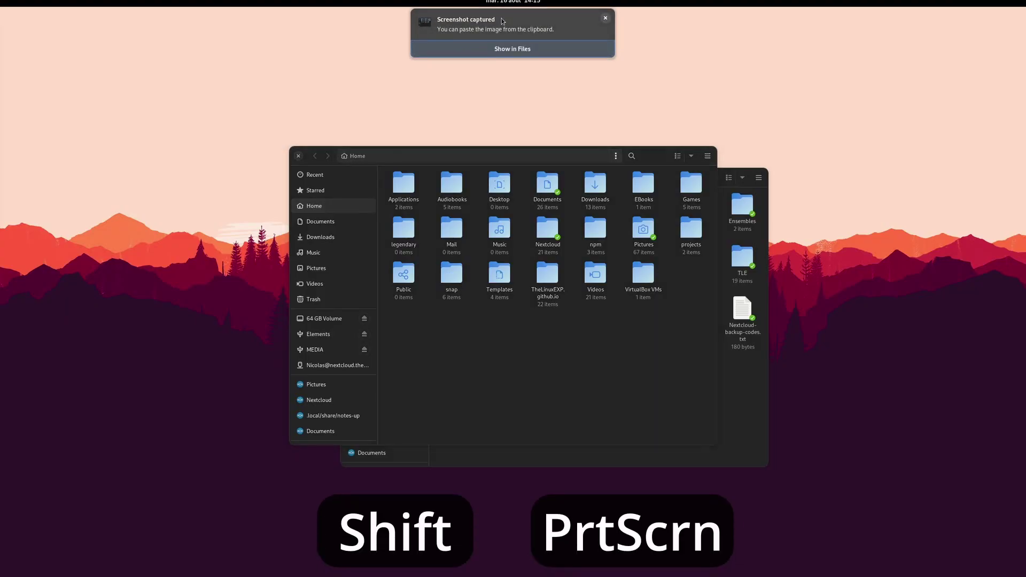
click(505, 48)
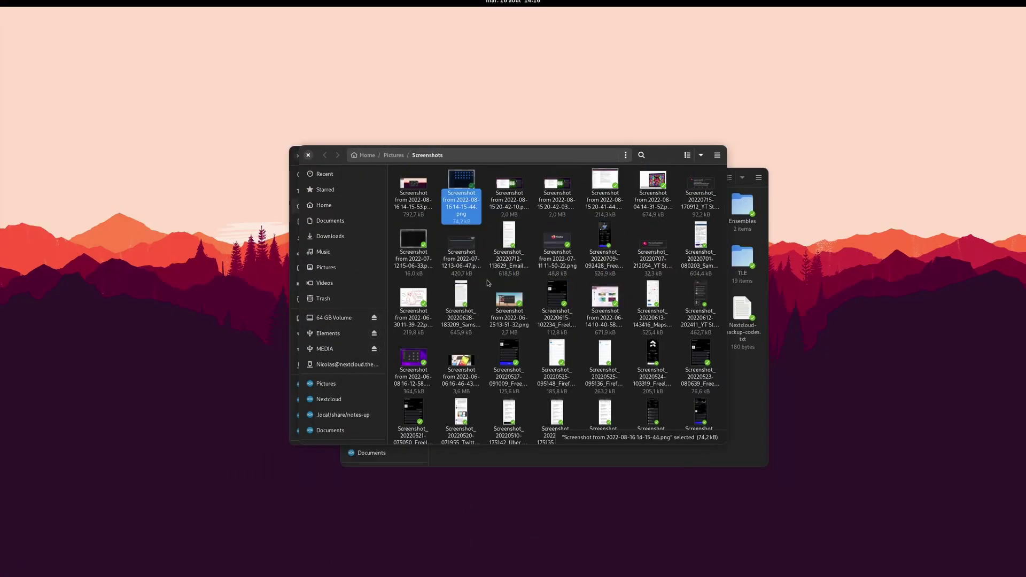
key(ctrl+alt+shift+r)
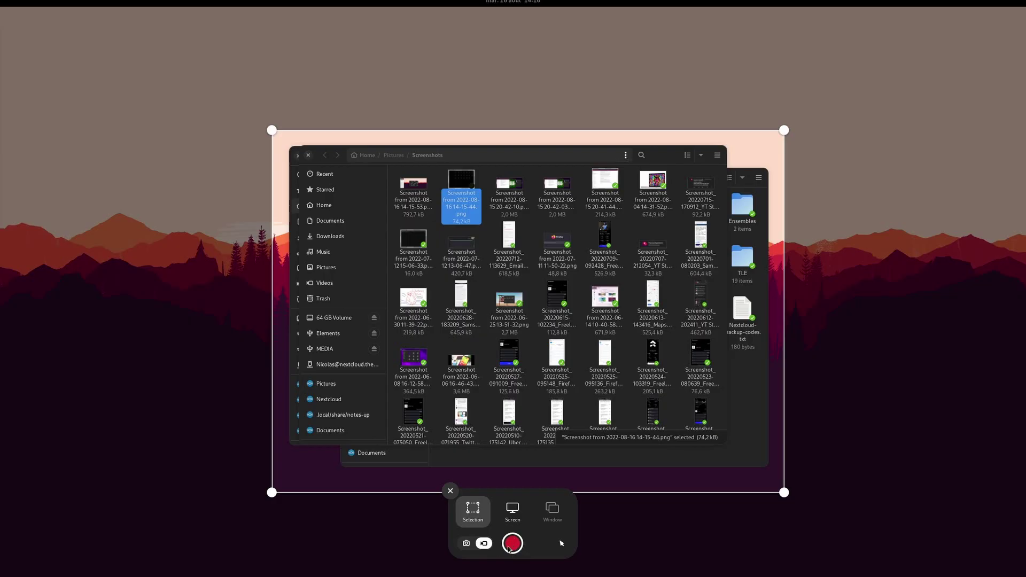
click(512, 545)
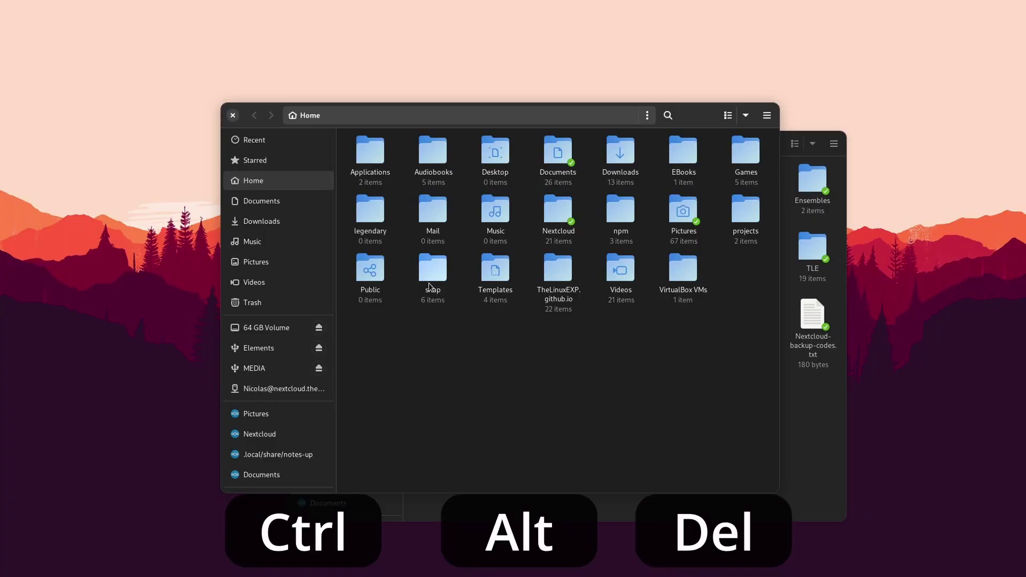
- Cancel the Ctrl+Alt+Delete power-off prompt and bring the Home files window forward
key(ctrl+alt+Delete)
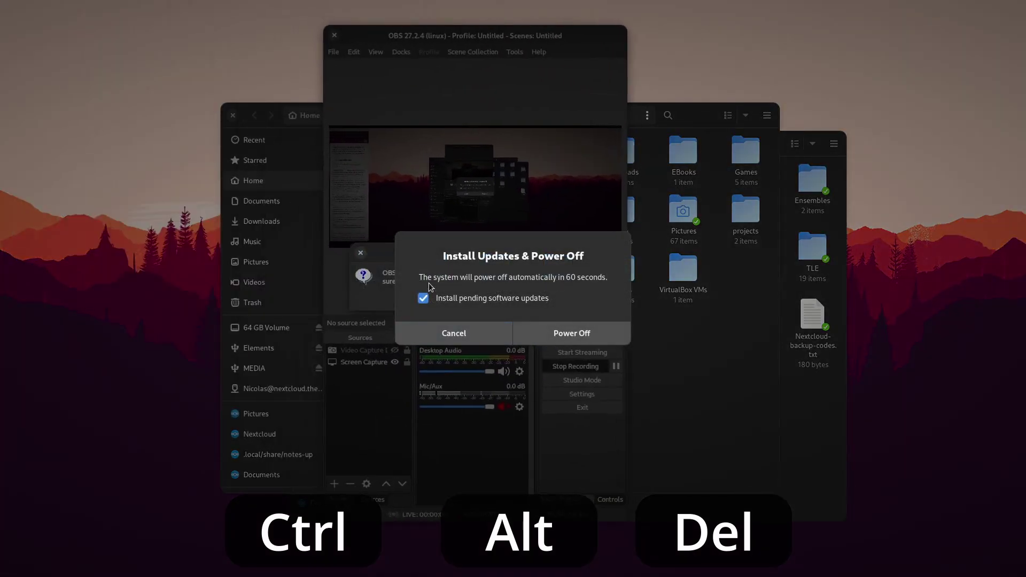
click(454, 333)
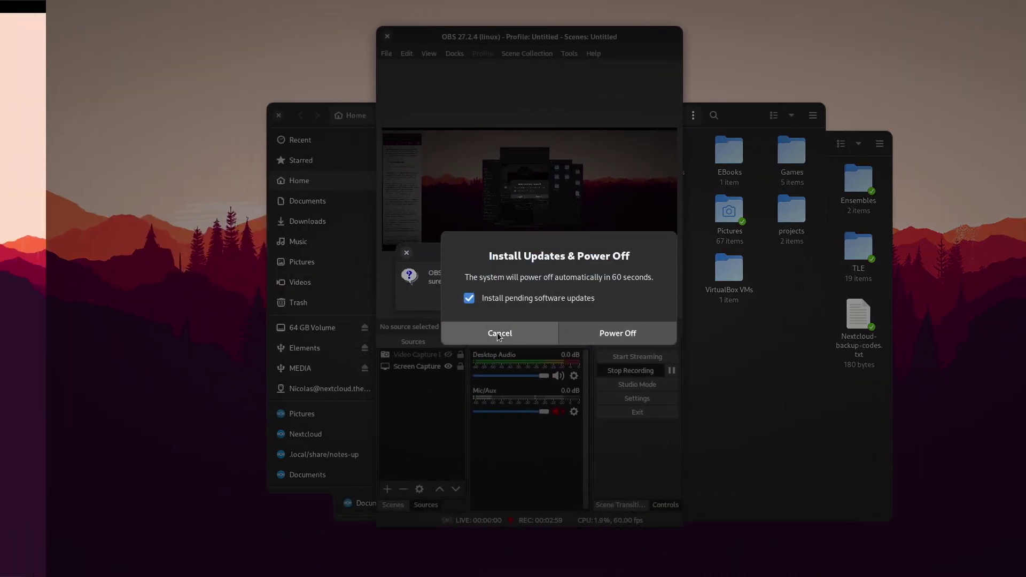
key(super)
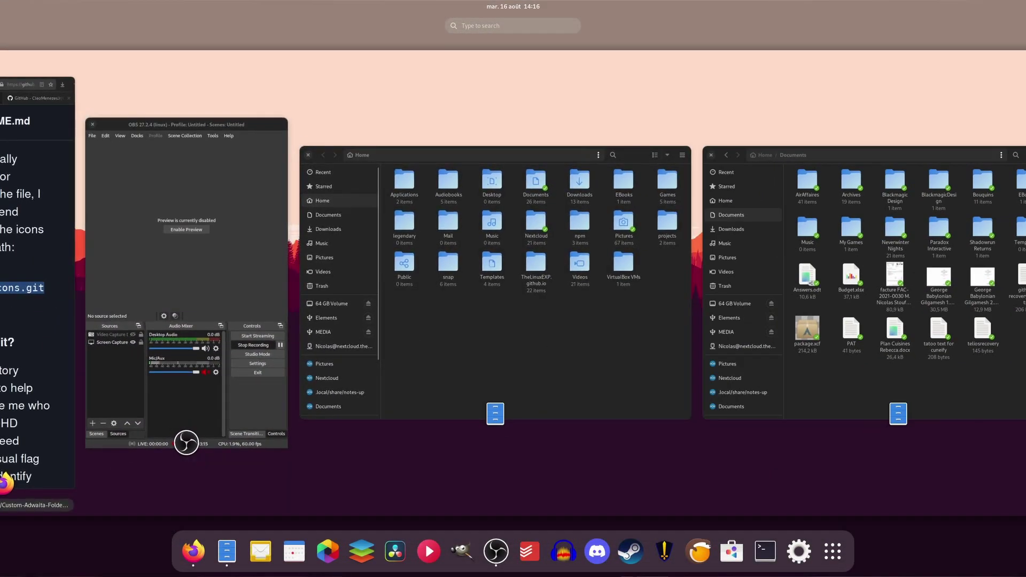
click(547, 354)
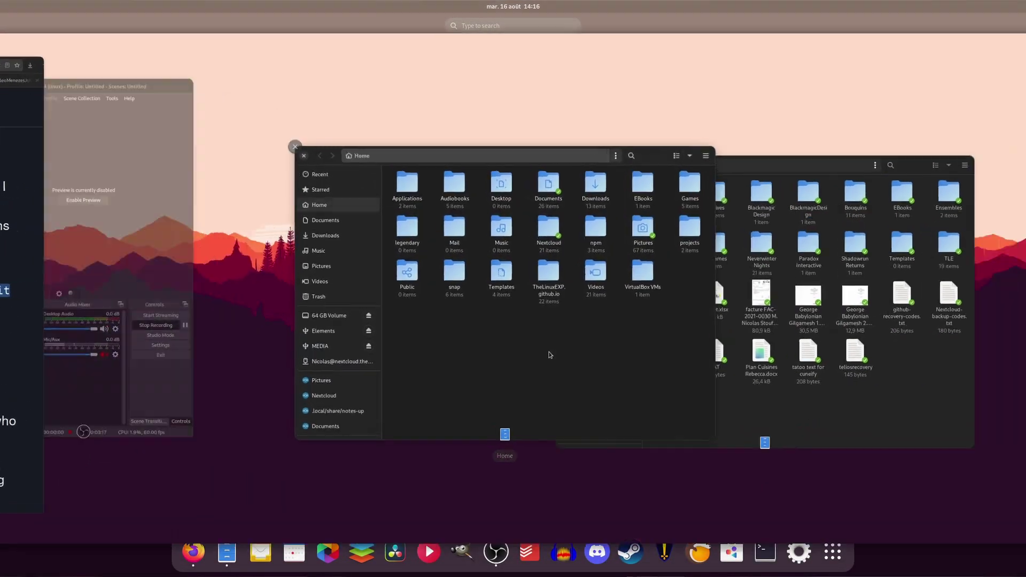
- Drag Maps to workspace 2, Weather and Boxes to workspace 3, and Notes-Up to workspace 4
key(super+a)
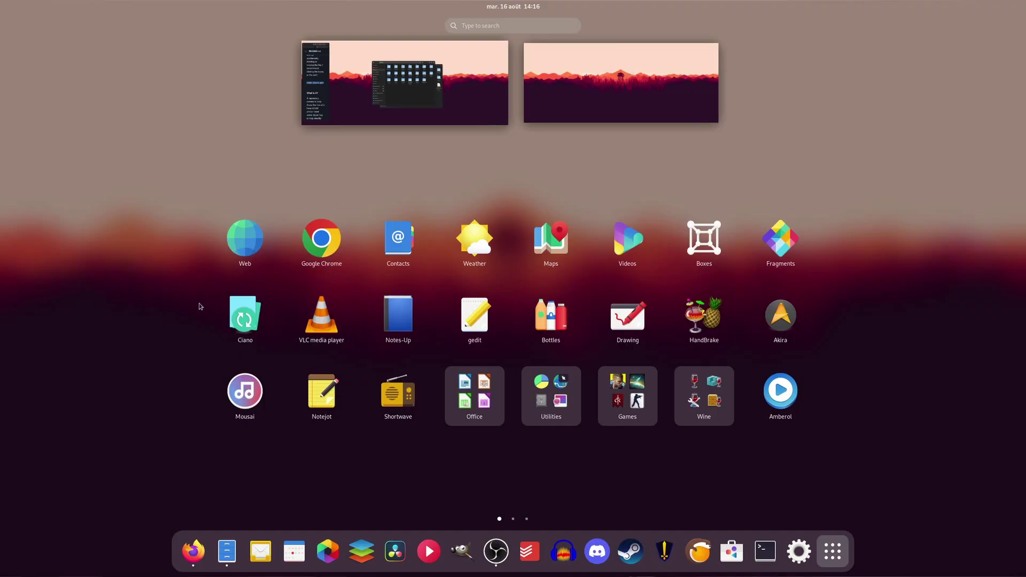
drag(551, 237, 599, 81)
drag(496, 225, 673, 107)
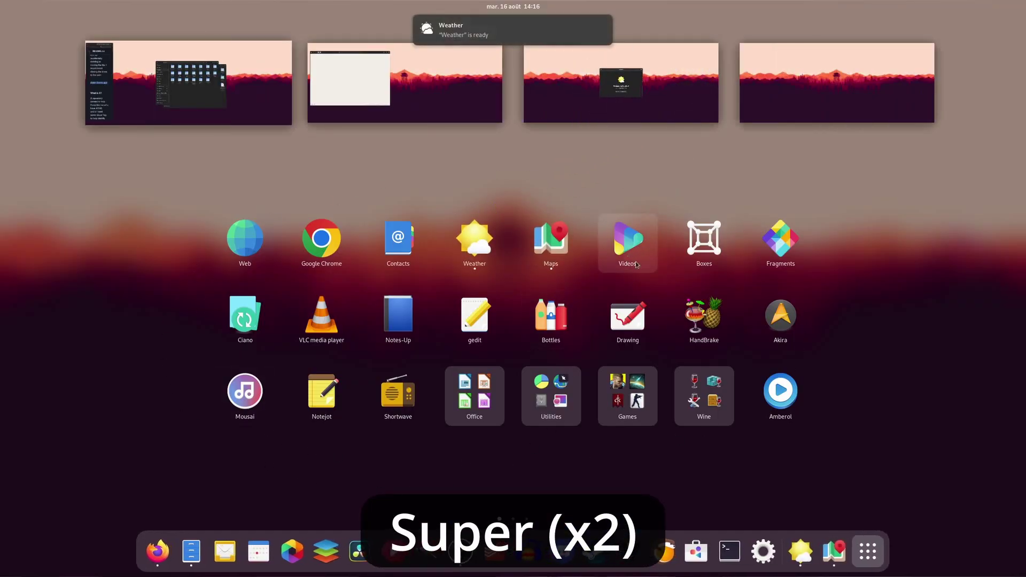
drag(704, 238, 668, 89)
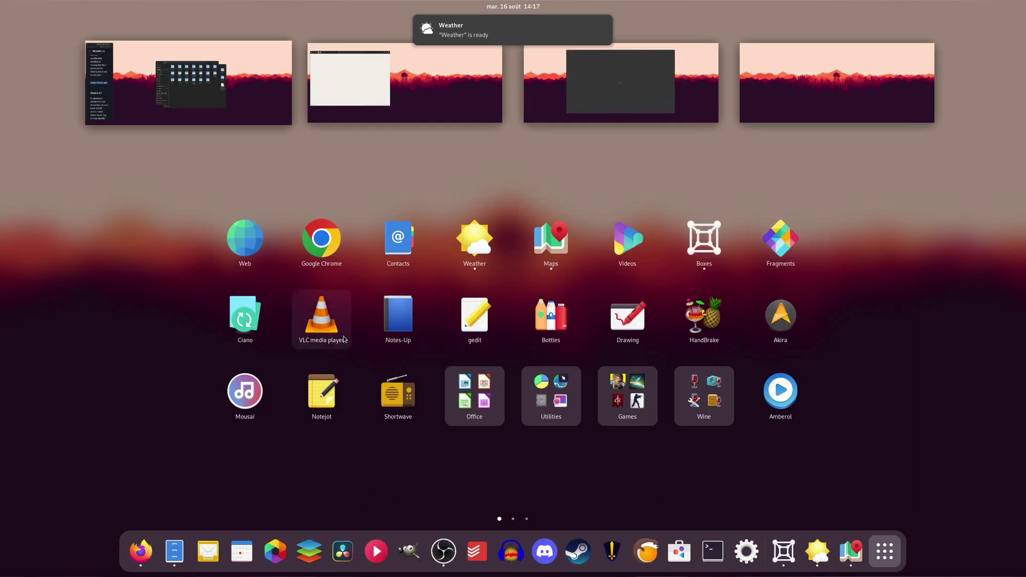
drag(397, 322, 785, 92)
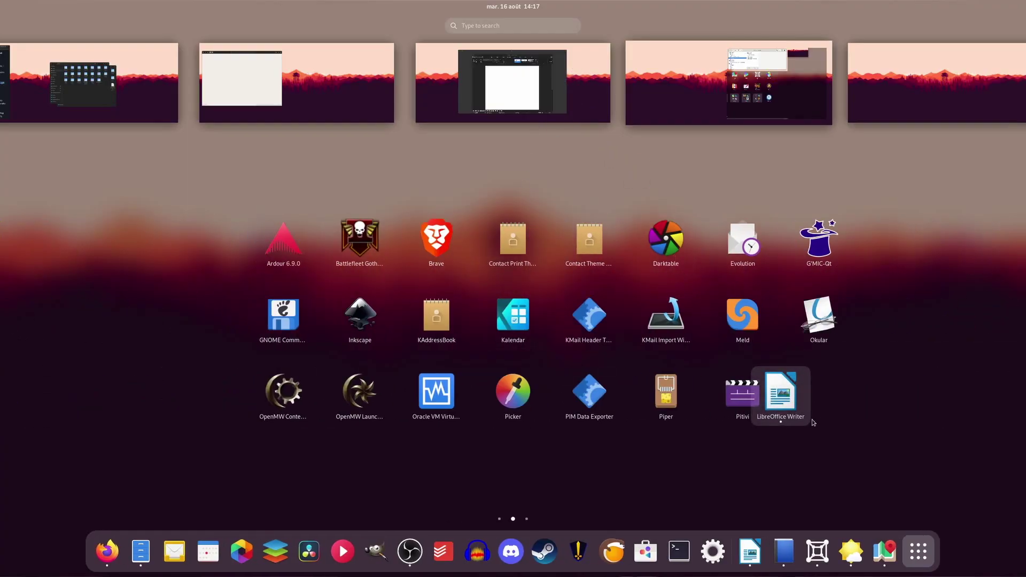
click(849, 406)
key(super+Home)
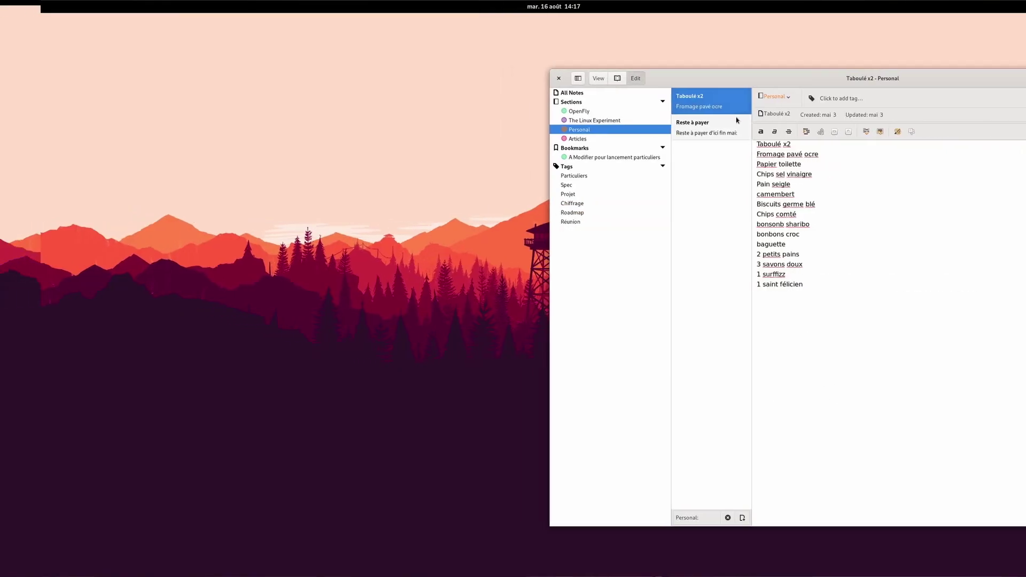
- Dismiss the two email notifications and the Backup failed notification, then let Backups run in the background
key(super+v)
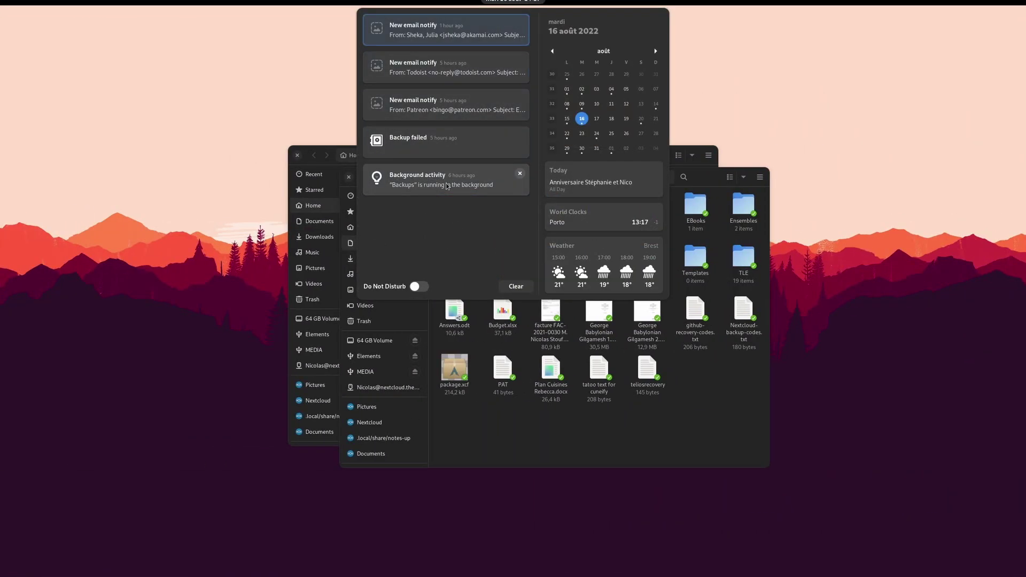
key(Delete)
key(Delete)
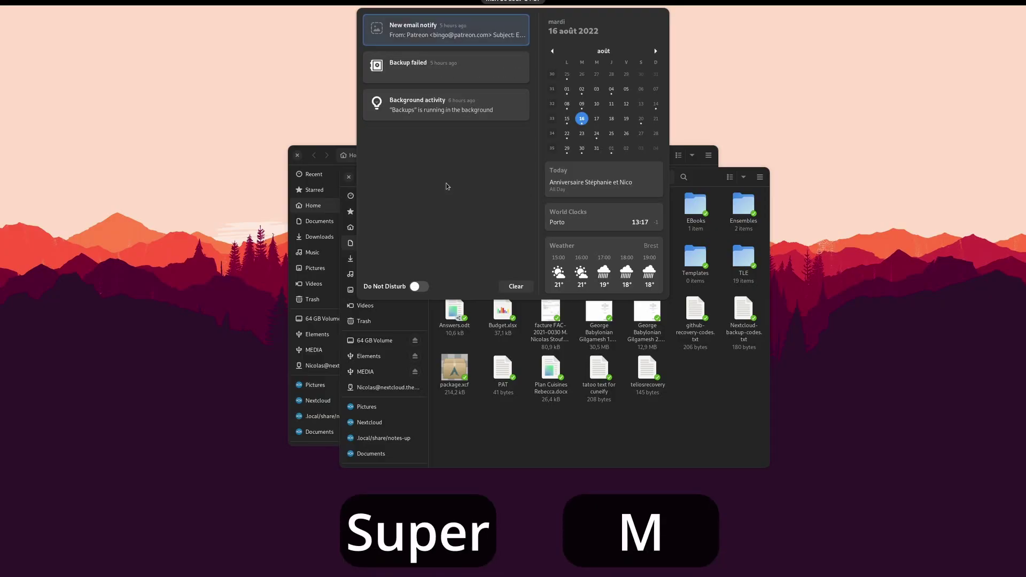
key(Delete)
key(Delete)
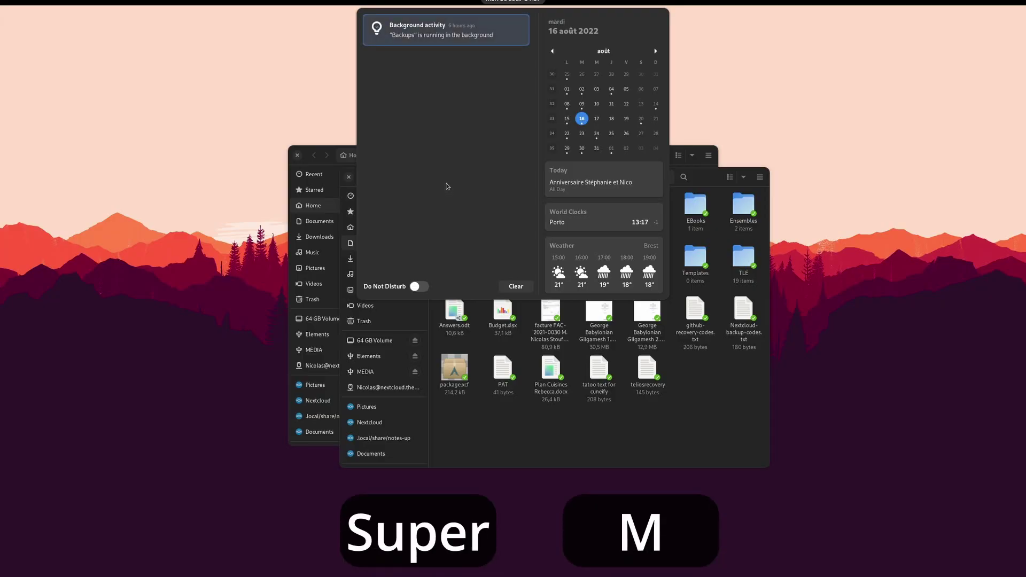
key(Delete)
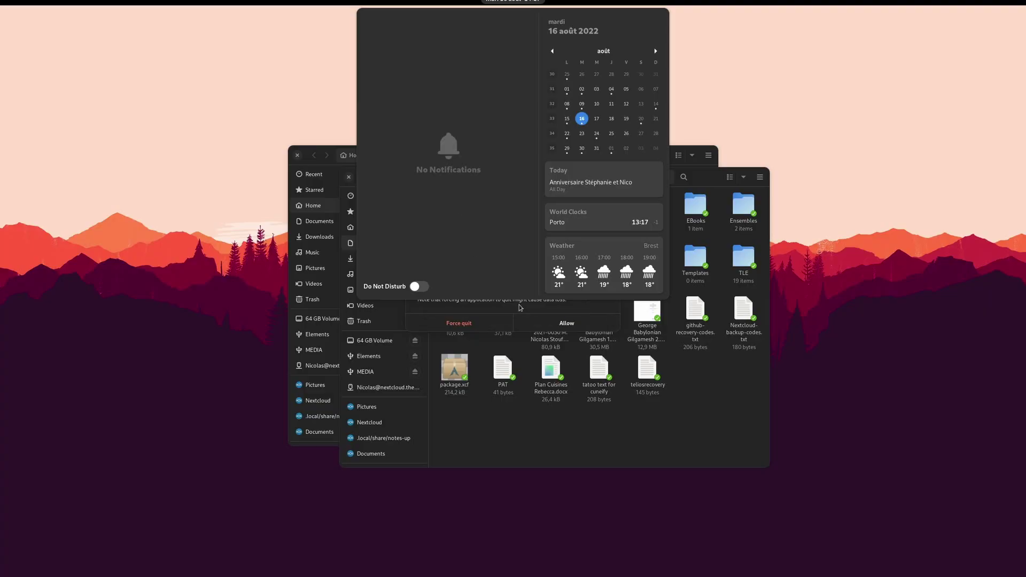
click(531, 309)
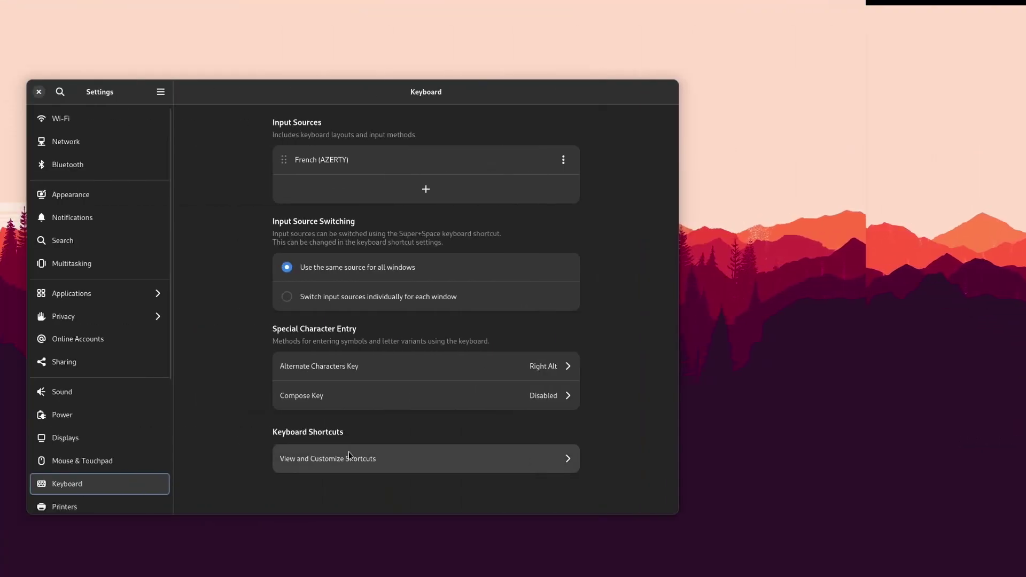
click(502, 458)
- Search shortcuts for 'hide' and assign Shift+Super+H to Hide all normal windows
text(hidfe)
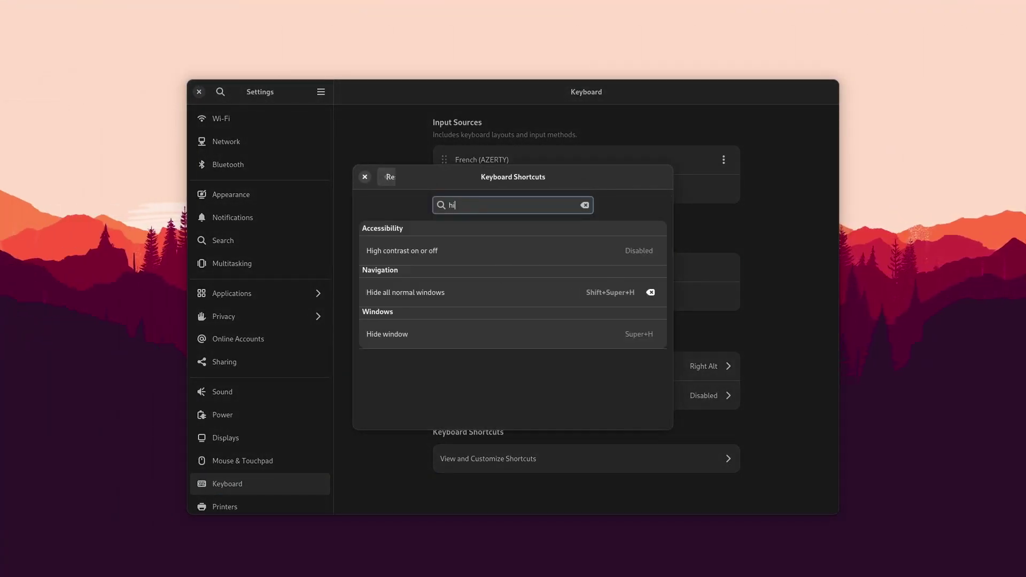
key(BackSpace)
text(e)
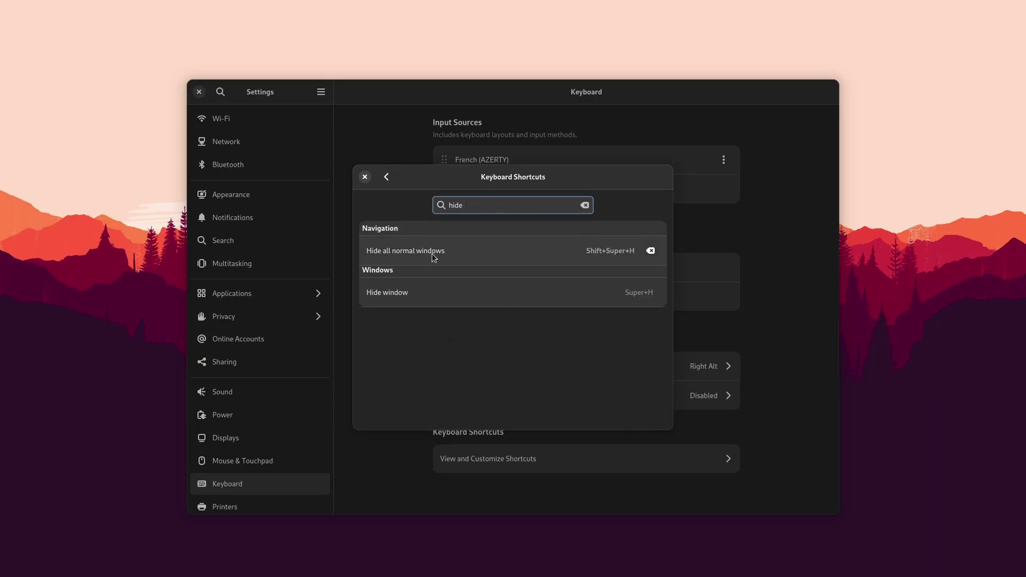
click(603, 253)
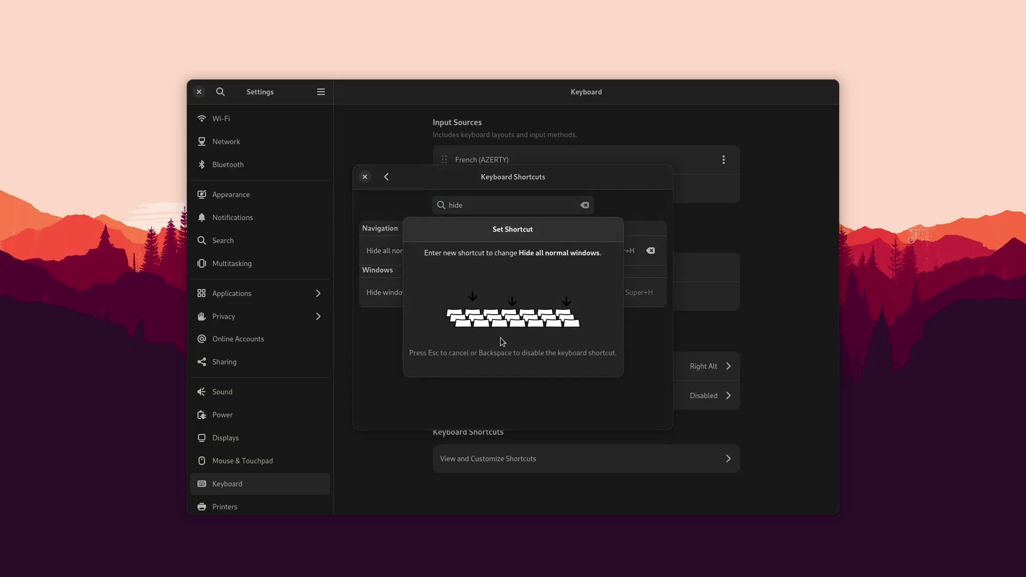
key(shift+super+h)
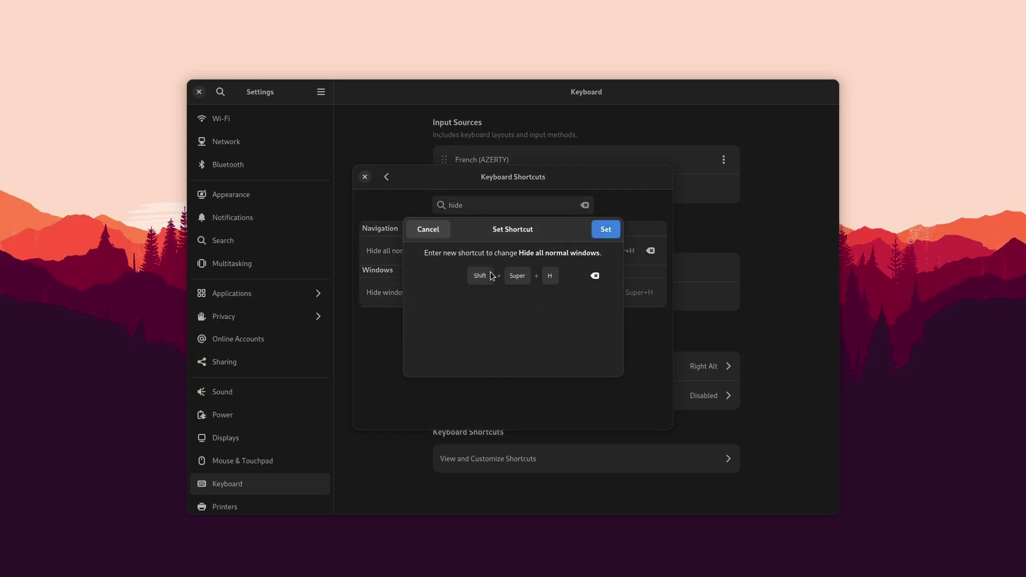
click(607, 230)
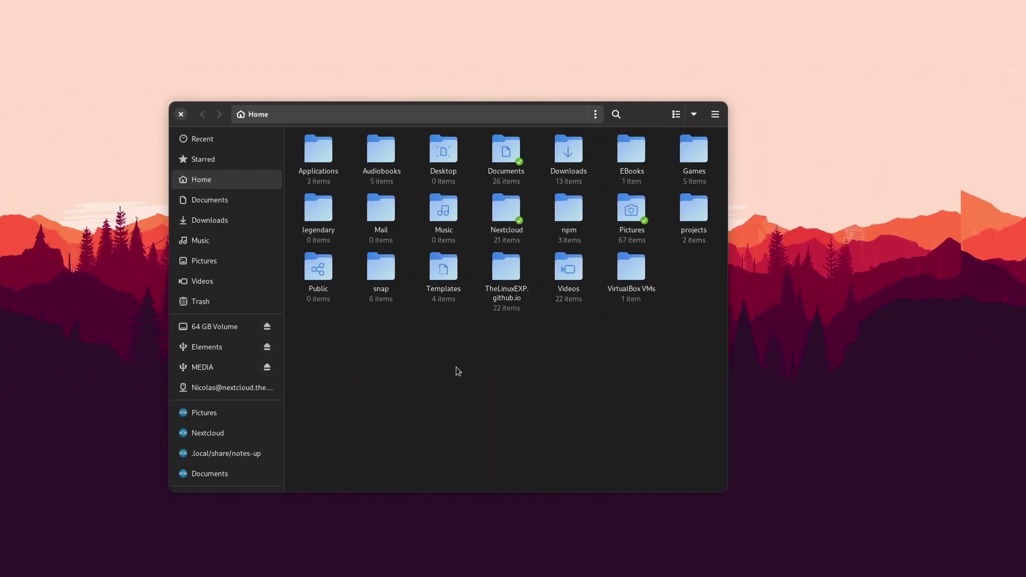
- Super-drag the Home window to a new desktop spot, then Super+middle-drag to enlarge it slightly
drag(458, 369, 515, 333)
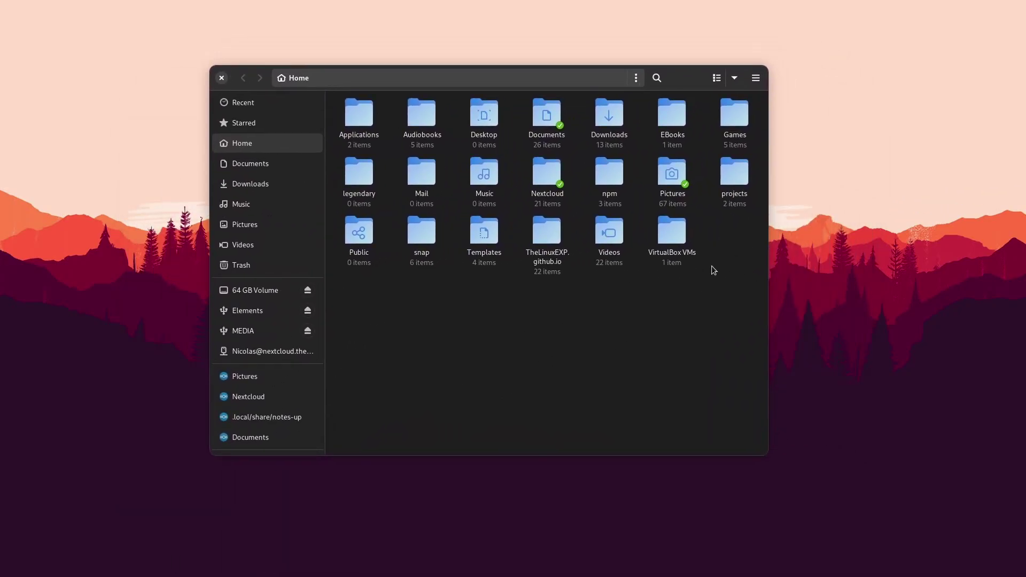
drag(745, 94, 247, 463)
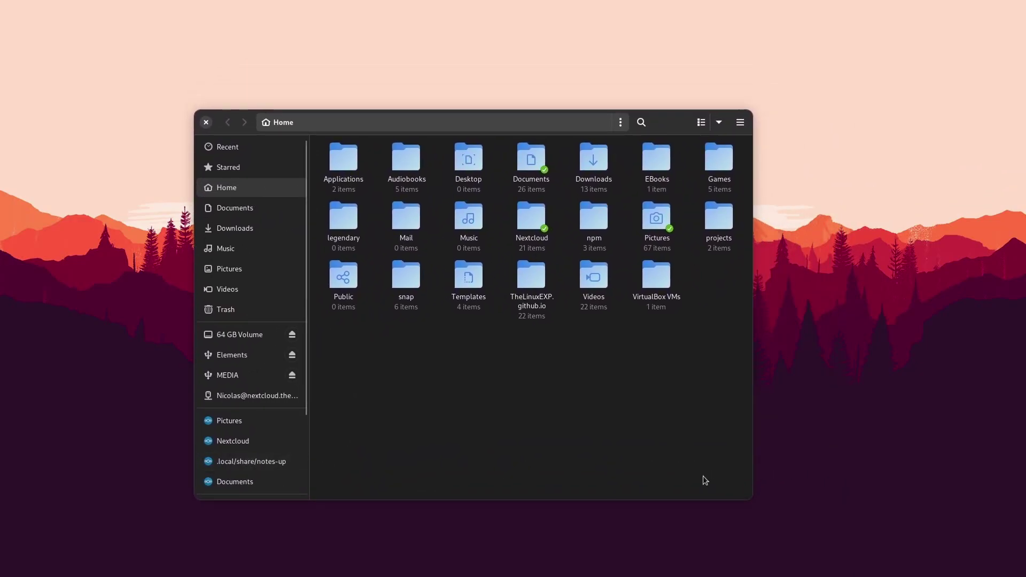
drag(726, 483, 657, 366)
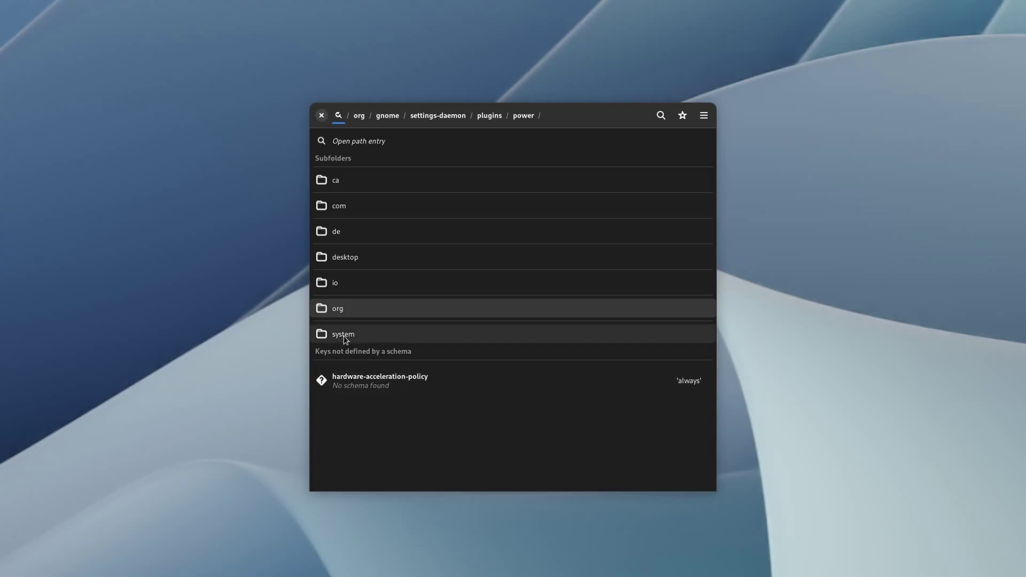
- In org > gnome > nautilus > preferences, turn on always-use-location-entry
click(322, 308)
click(323, 231)
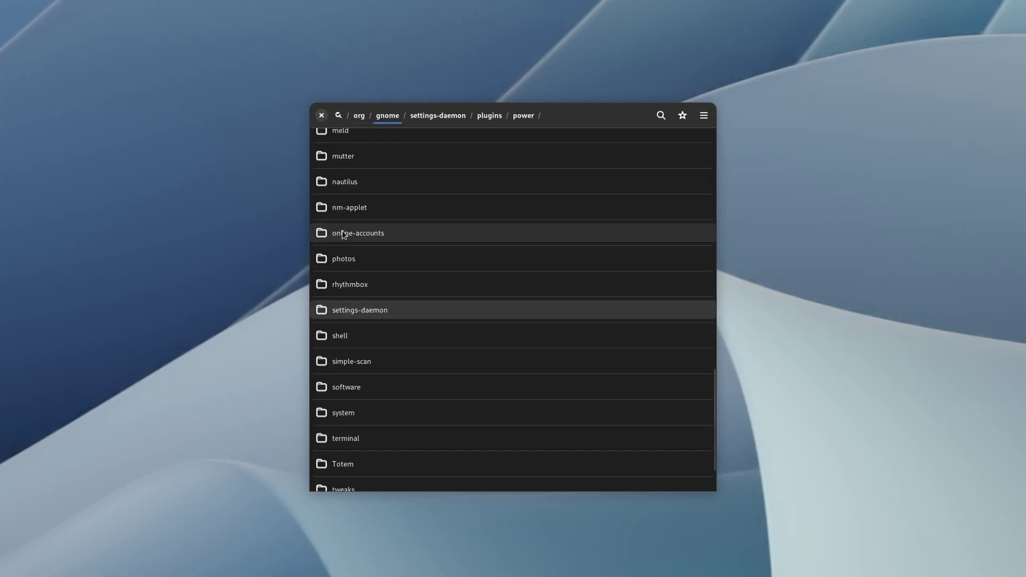
click(347, 183)
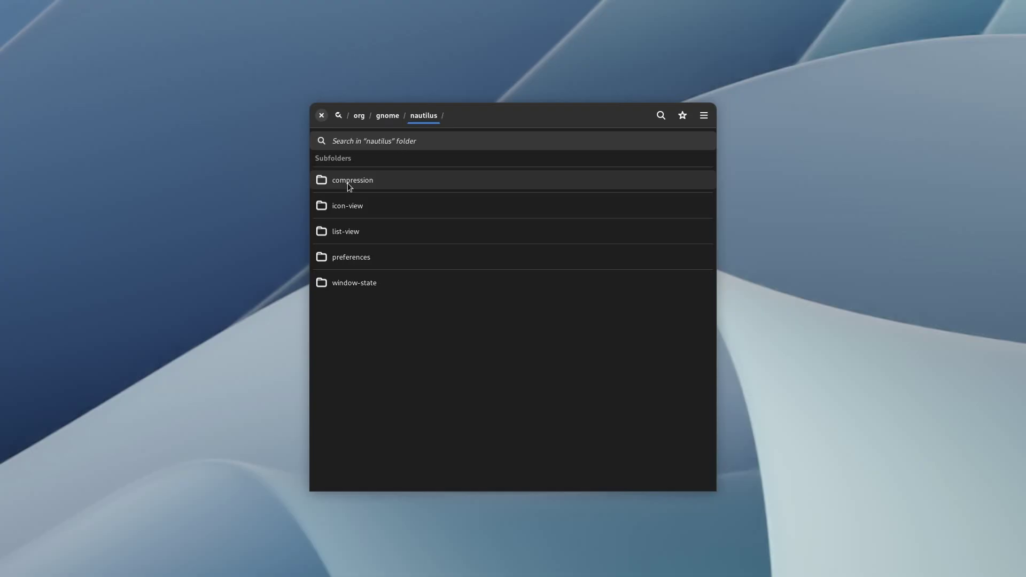
click(350, 256)
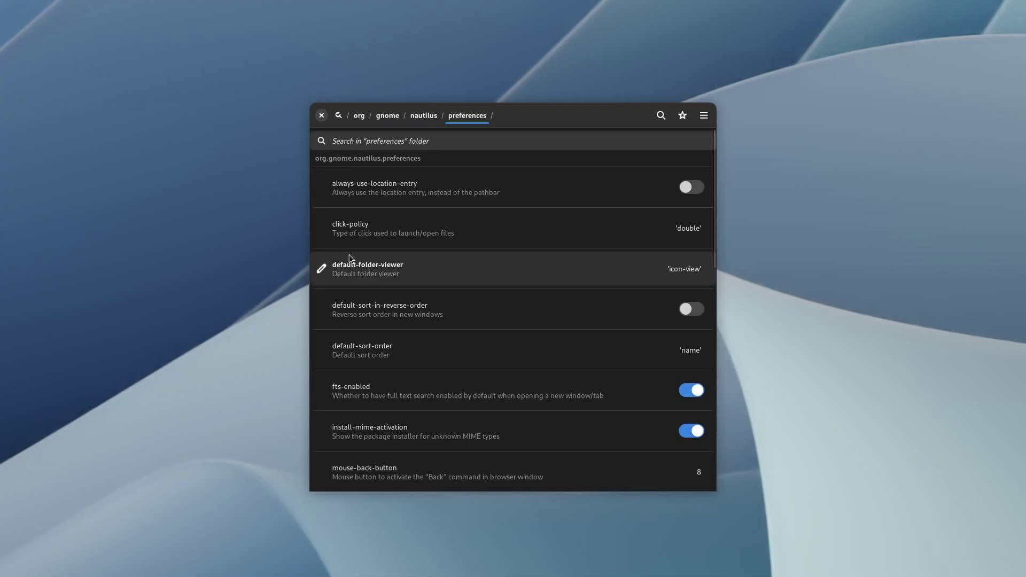
click(689, 188)
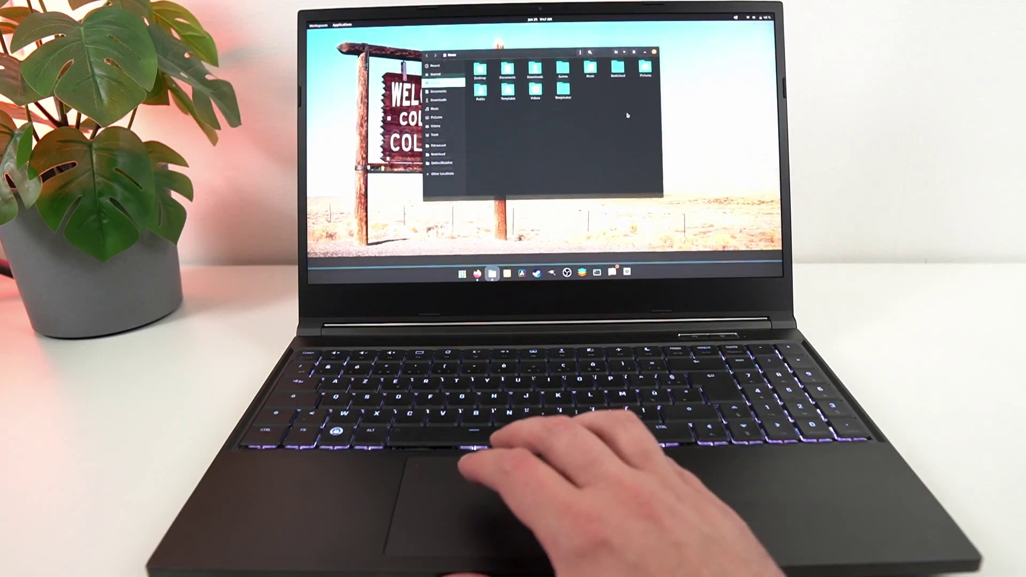
- Go down to the Firefox workspace with Super+Page Down, then back up with Super+Page Up
key(super+Page_Down)
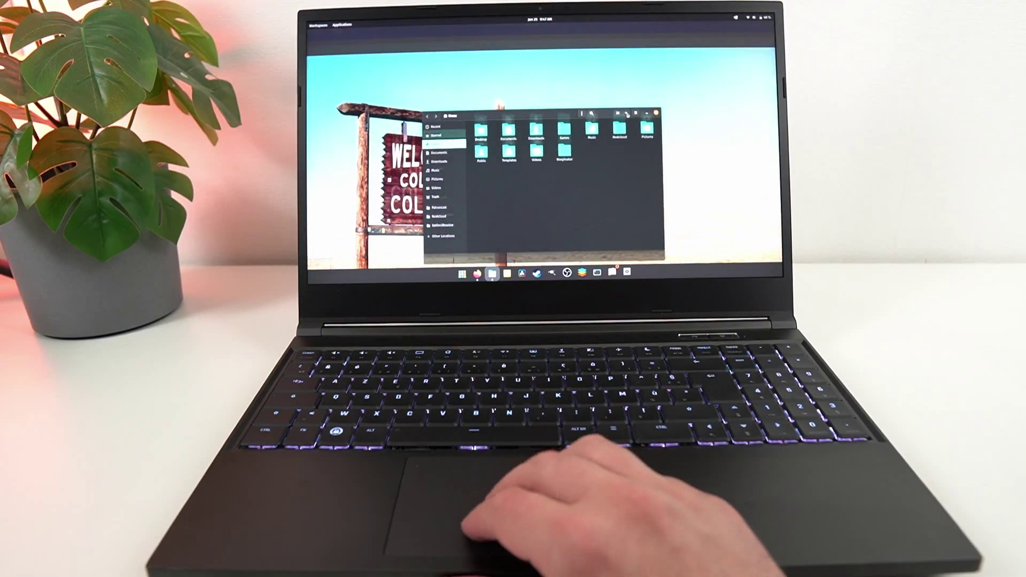
key(super+Page_Up)
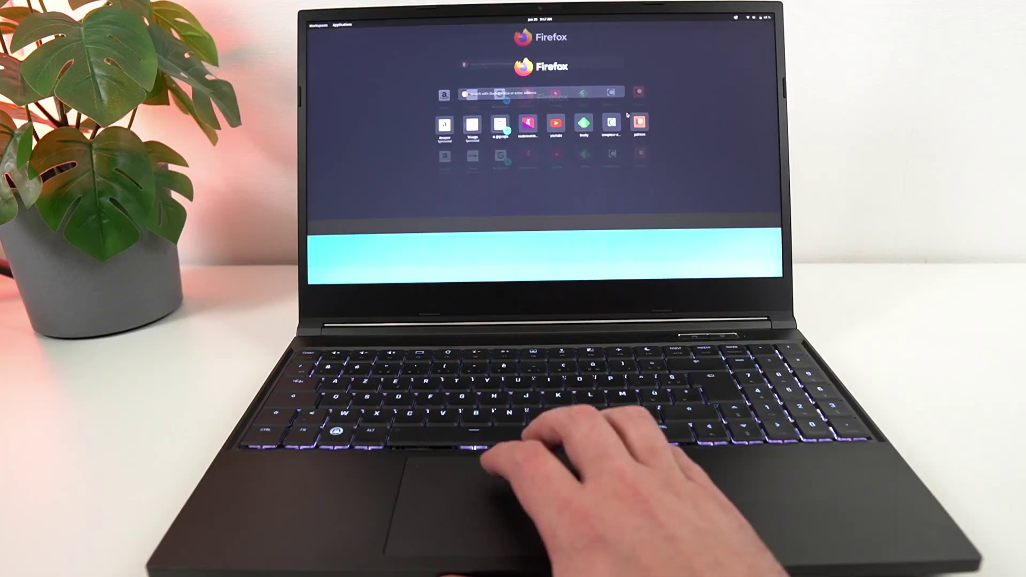